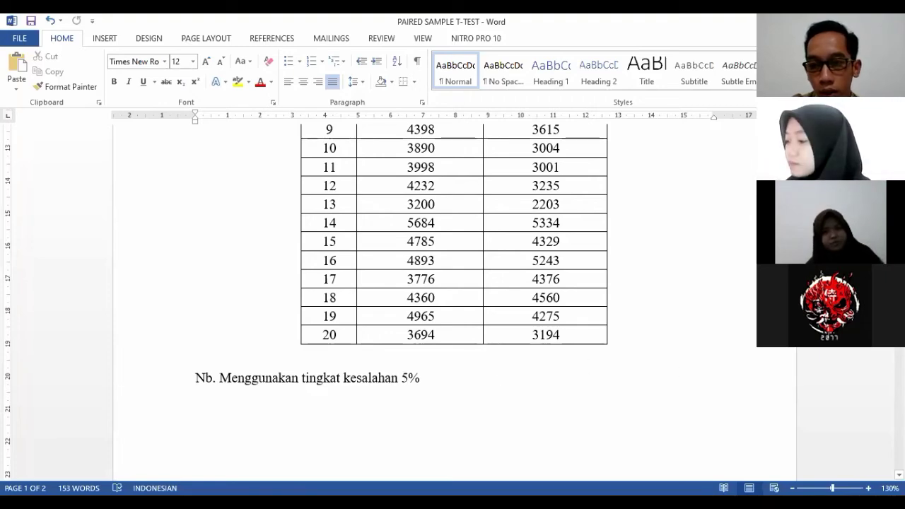
Review the example case text and the sales volume table, and switch to the SPSS Data Editor.
scroll(345, 181, "up", 8)
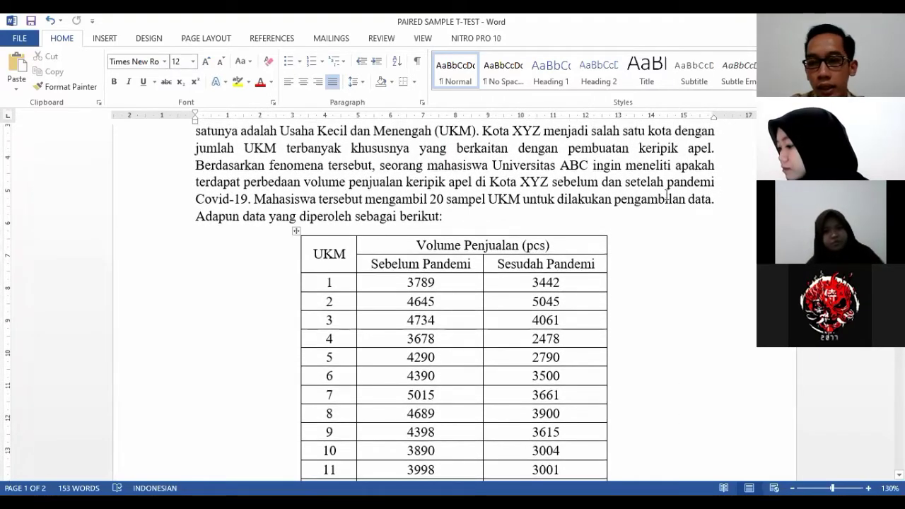
scroll(452, 297, "up", 3)
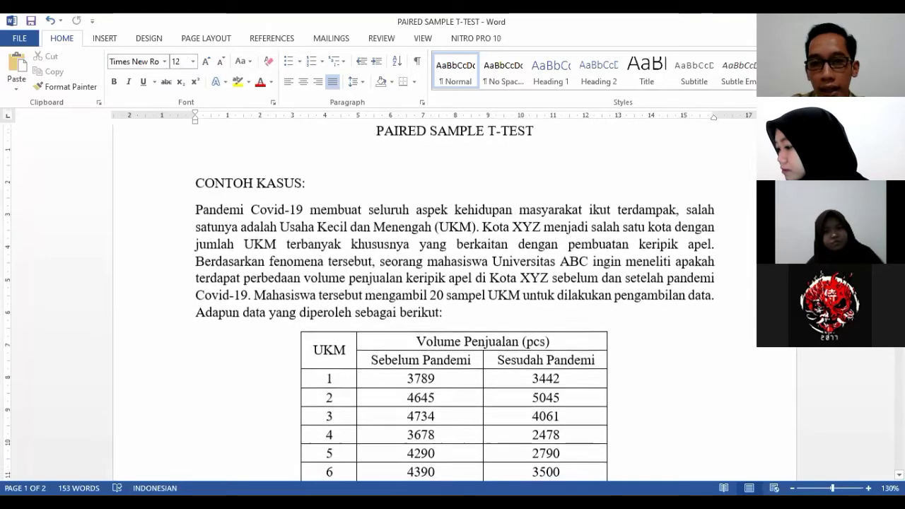
scroll(402, 409, "up", 1)
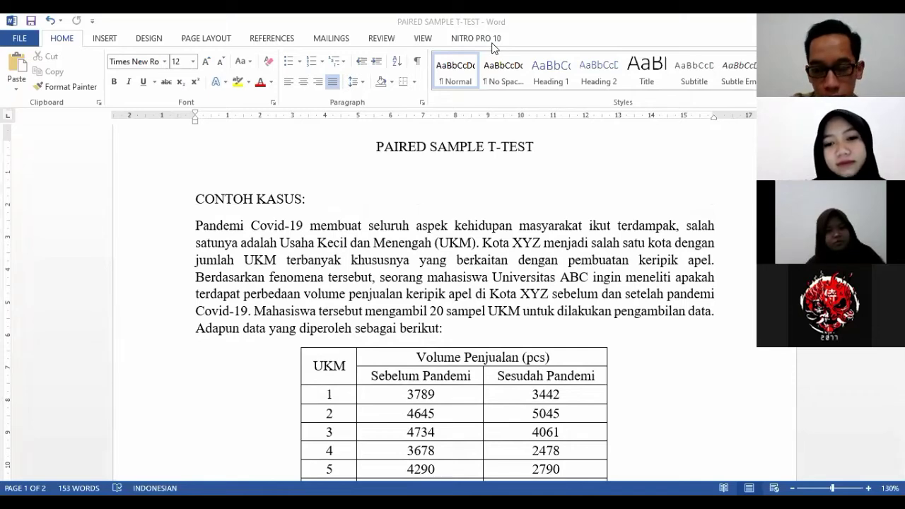
left_click(718, 439)
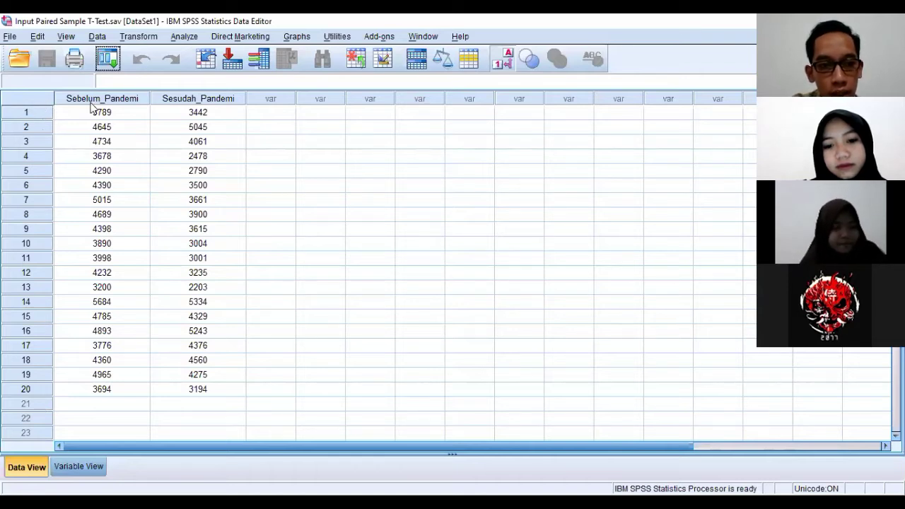
Examine the Sebelum_Pandemi and Sesudah_Pandemi columns across all rows of the data set.
left_click(136, 100)
left_click(176, 101)
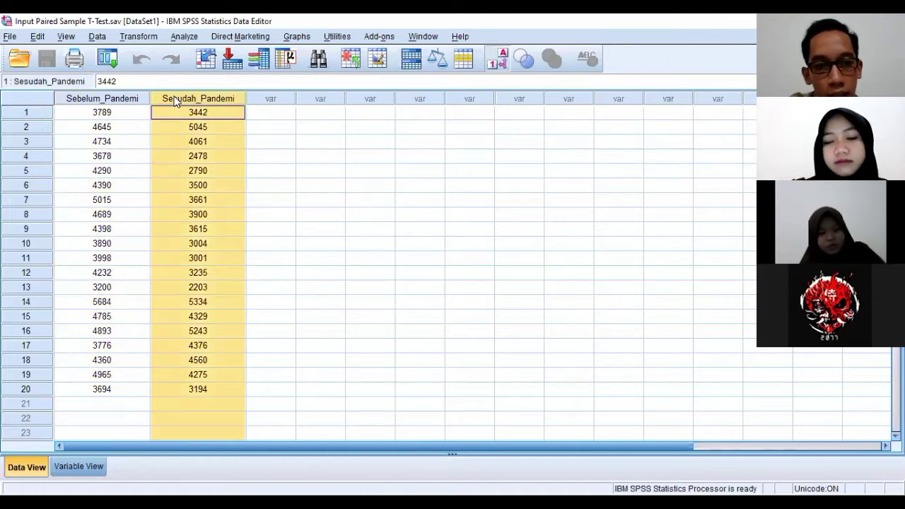
left_click(260, 116)
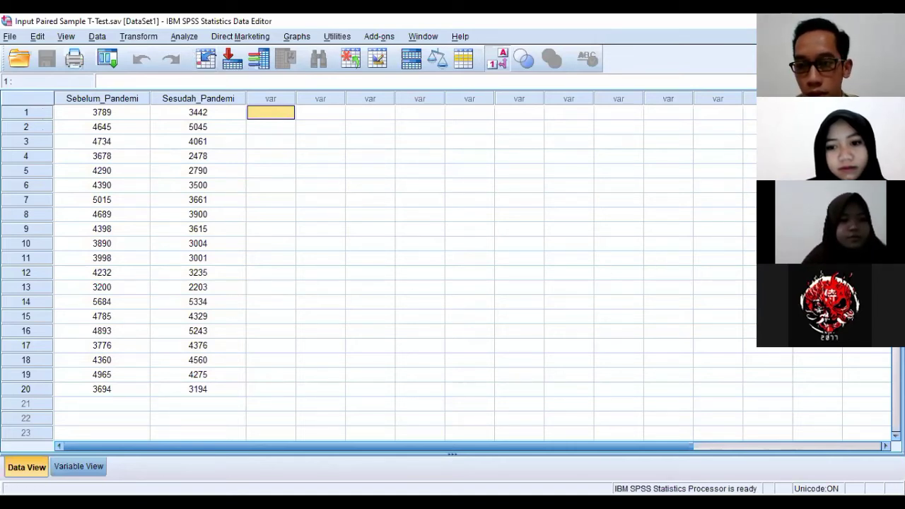
scroll(396, 272, "down", 3)
scroll(395, 273, "up", 3)
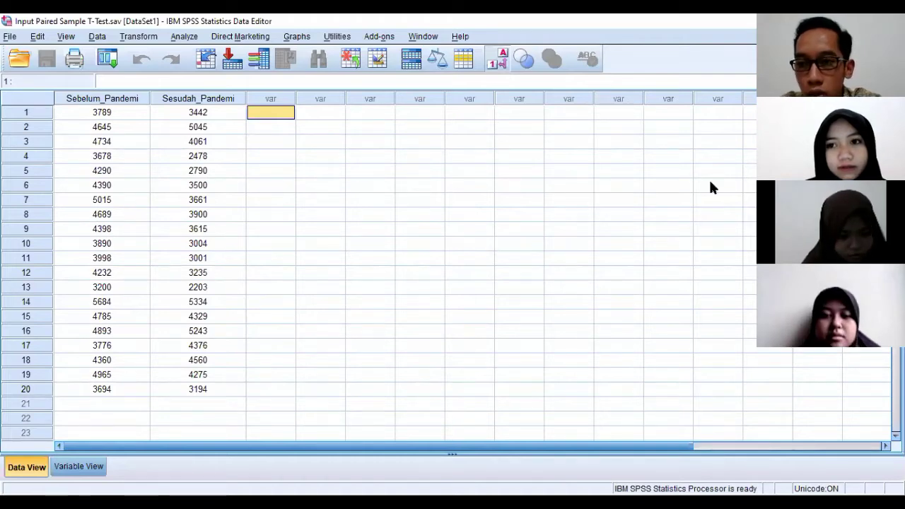
scroll(452, 272, "down", 3)
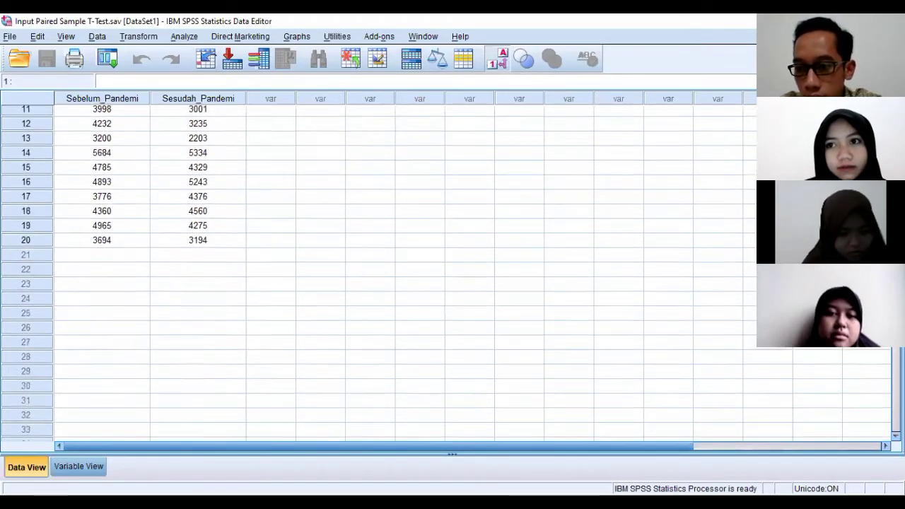
scroll(453, 272, "up", 3)
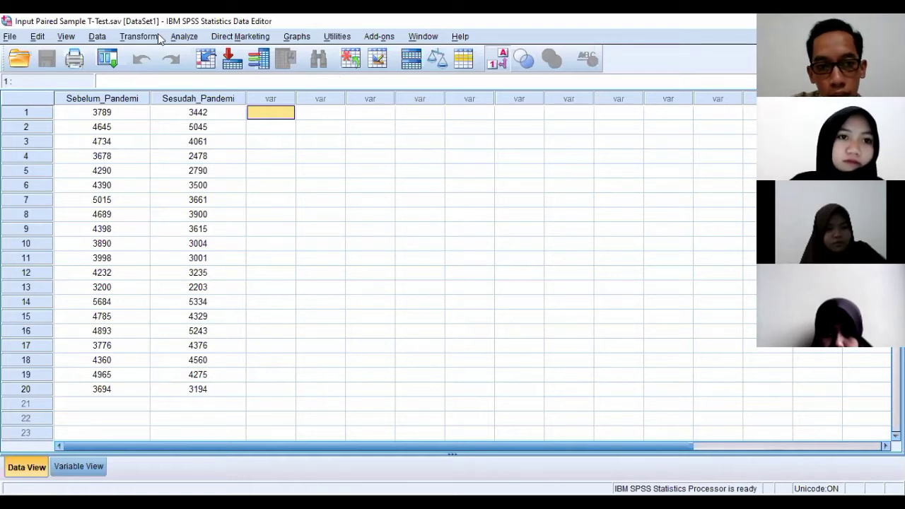
Start a Paired-Samples T Test and assign Sebelum_Pandemi as Variable1 of pair 1.
left_click(187, 39)
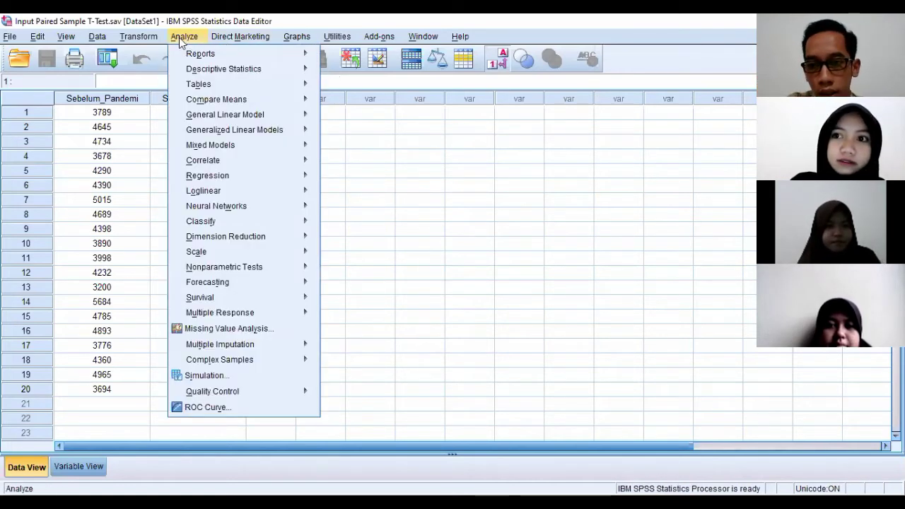
mouse_move(226, 99)
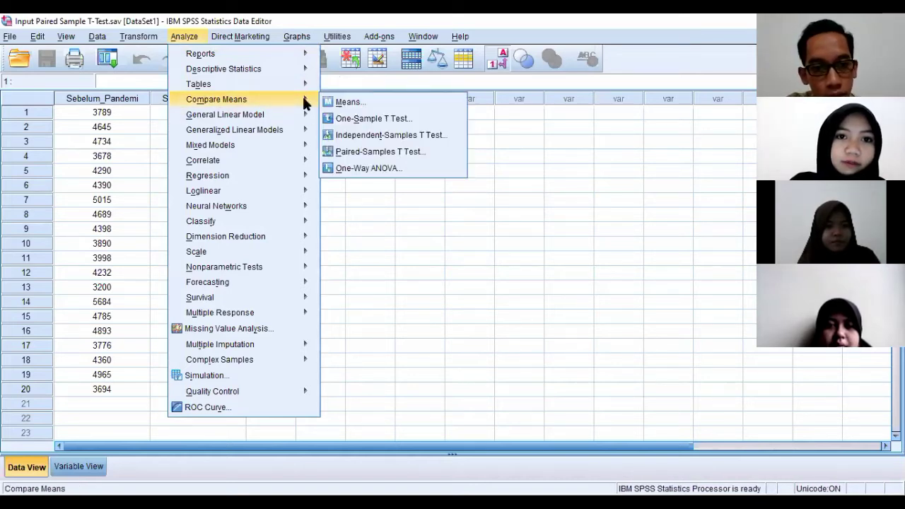
left_click(366, 155)
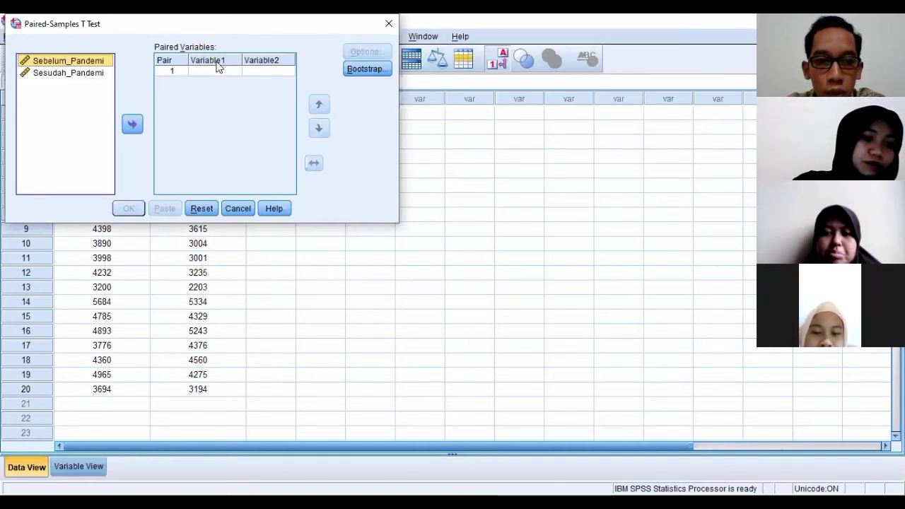
left_click(95, 76)
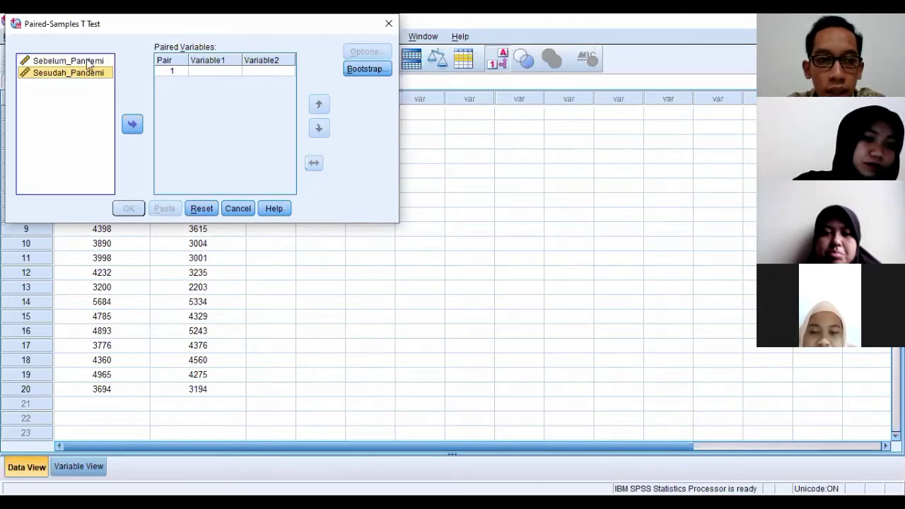
left_click(81, 63)
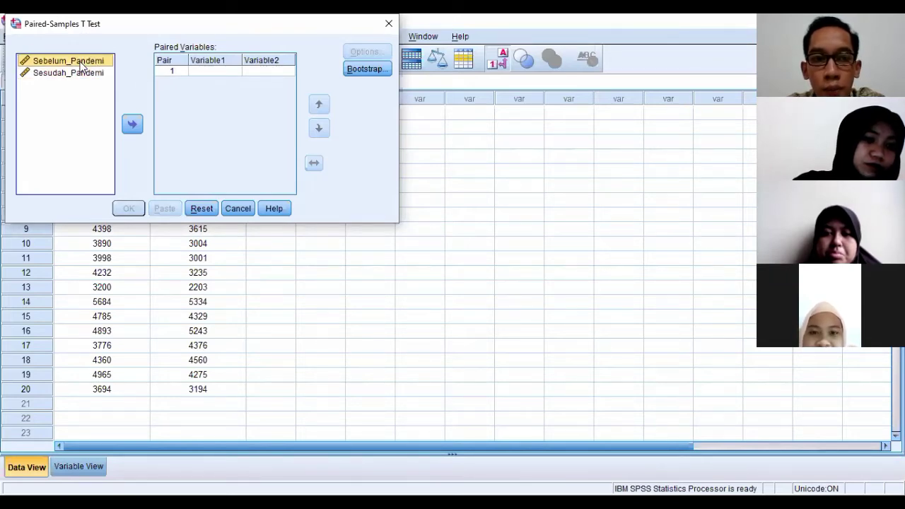
left_click(132, 125)
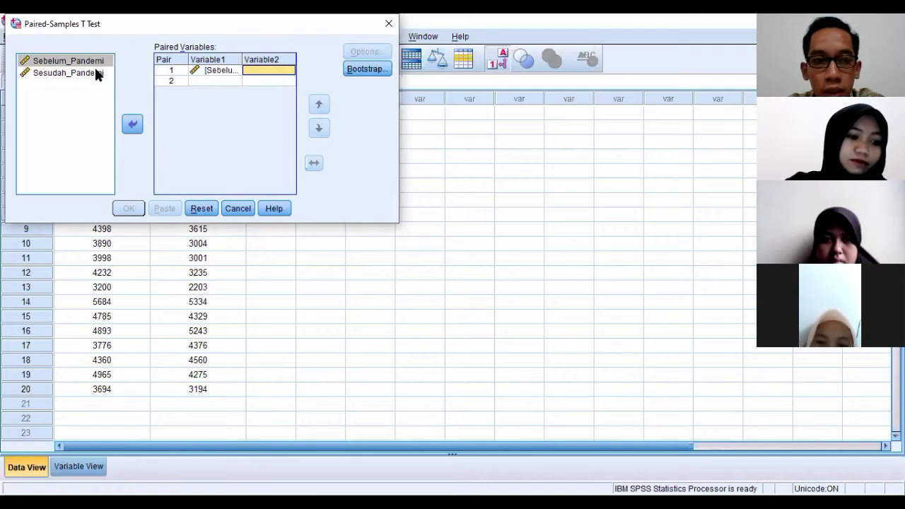
Assign Sesudah_Pandemi as Variable2 of pair 1 and run the test.
left_click(78, 74)
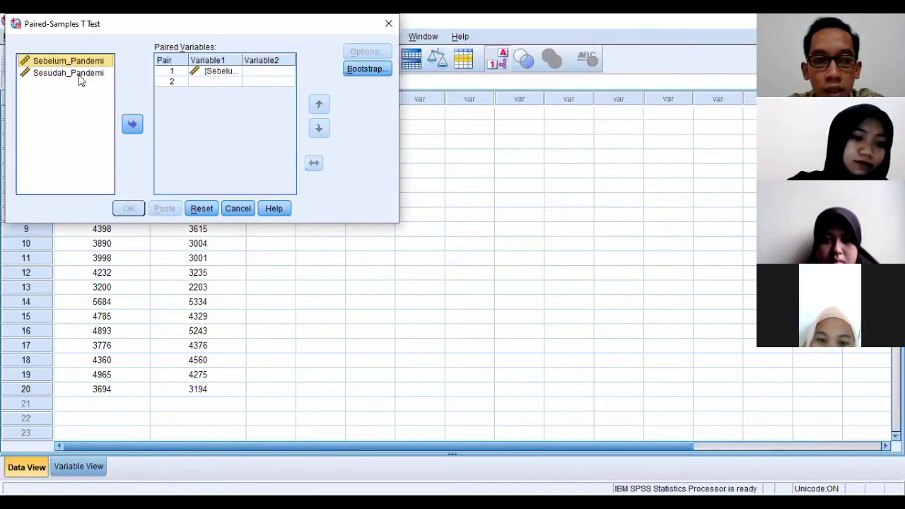
left_click(80, 73)
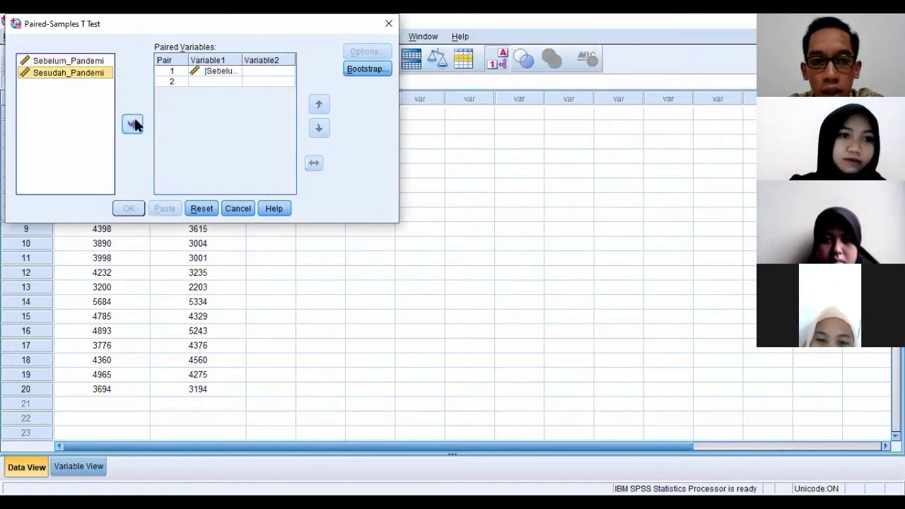
left_click(132, 124)
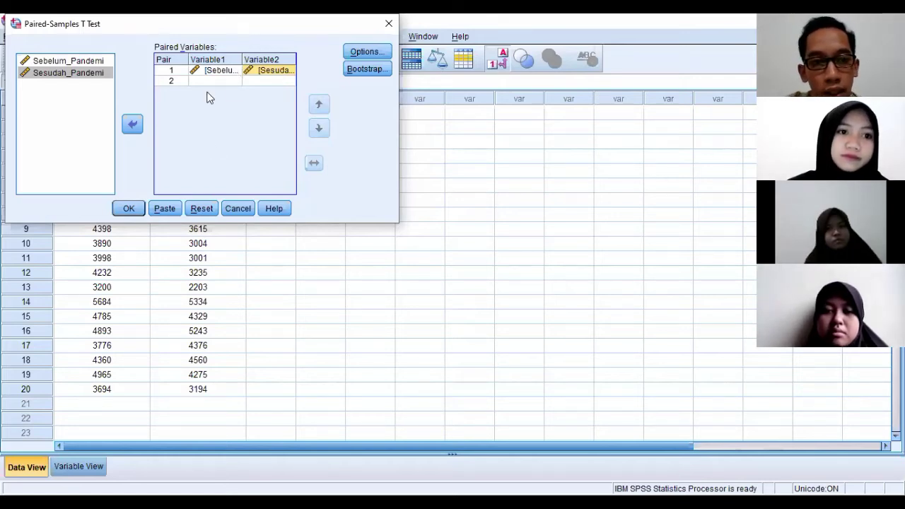
left_click(128, 209)
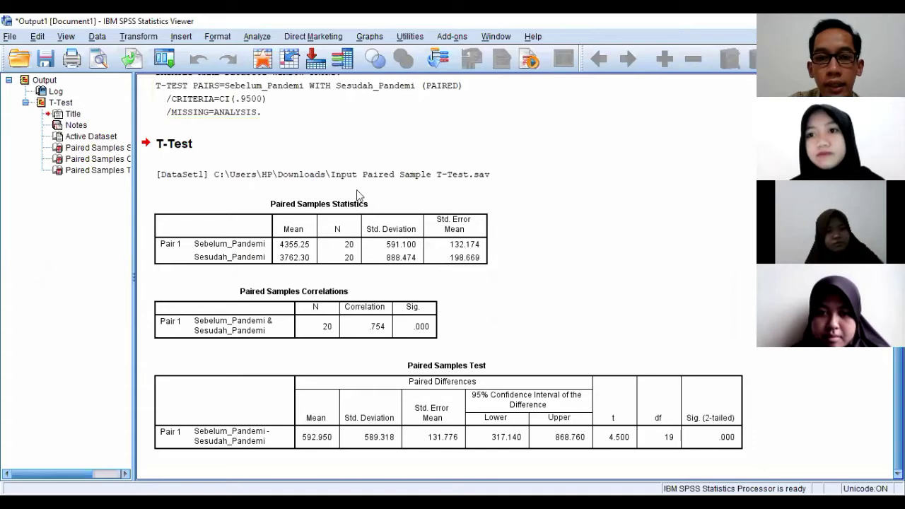
Examine the Paired Samples Statistics, Paired Samples Correlations and Paired Samples Test tables in the output.
left_click(306, 205)
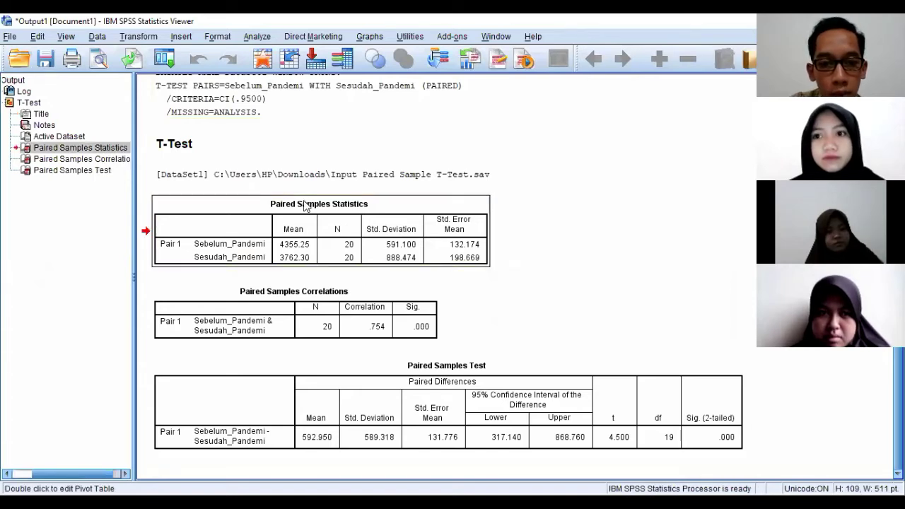
left_click(288, 311)
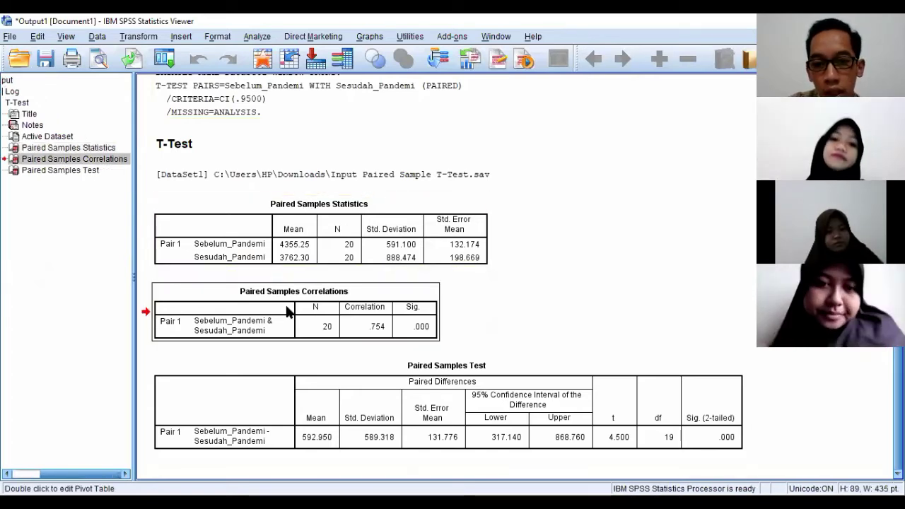
left_click(377, 366)
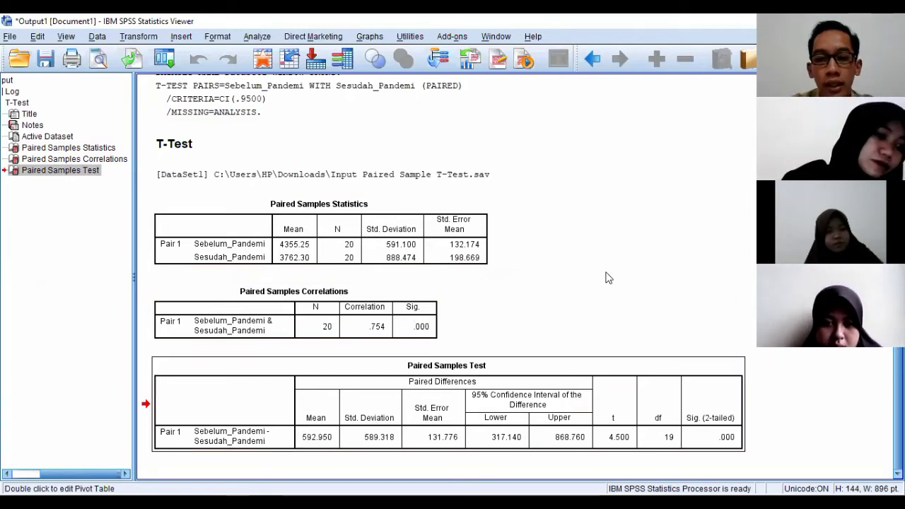
left_click(477, 225)
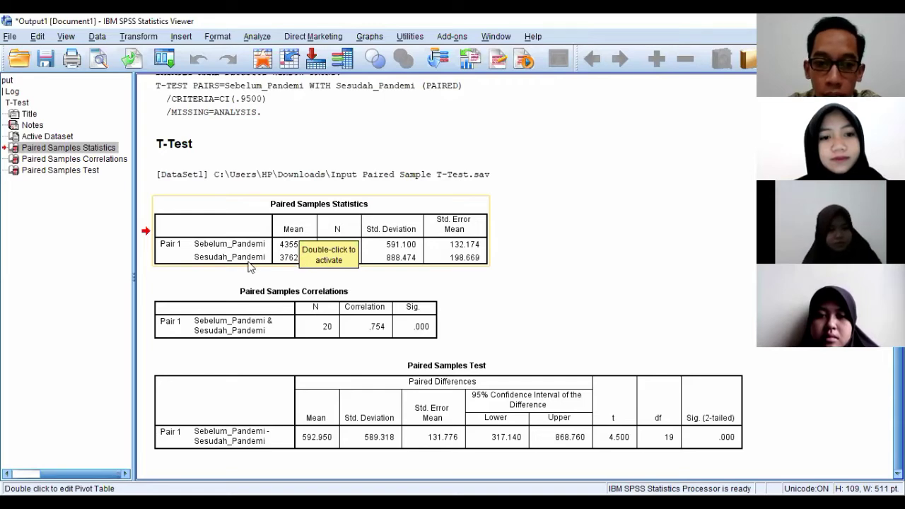
left_click(302, 271)
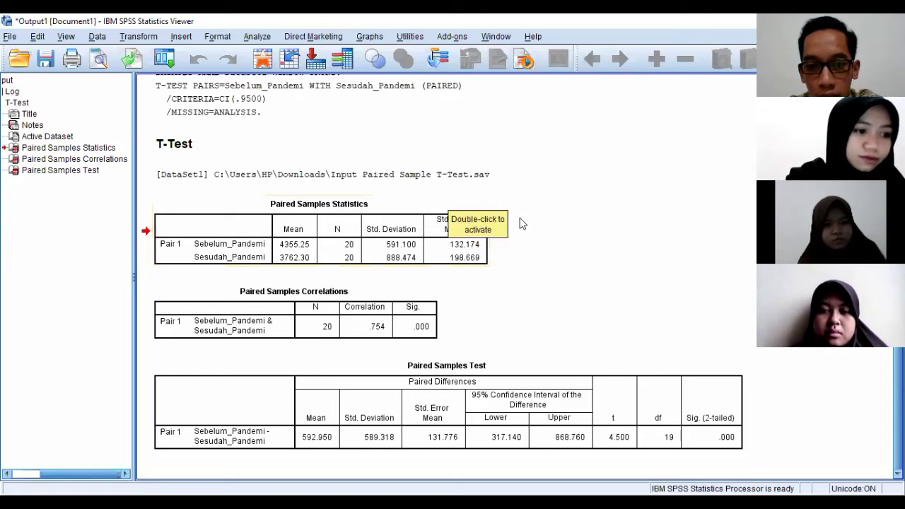
left_click(397, 302)
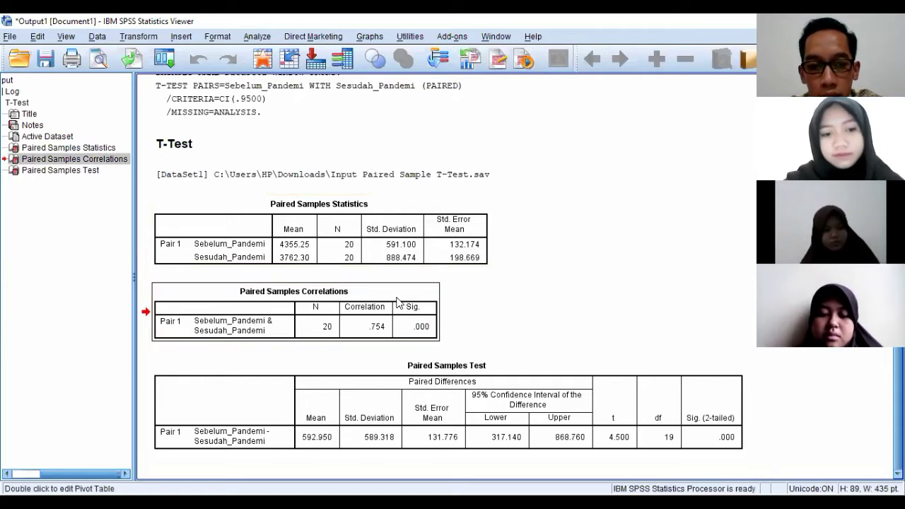
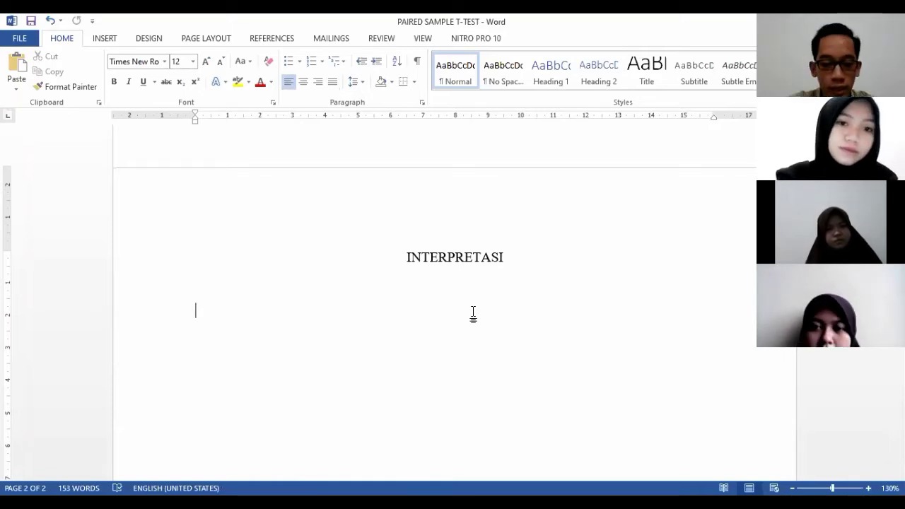
Below the INTERPRETASI title, write the line "HIPOTESIS:" and start a new line with "H0= KEDUA RATA-RATA PRODUKSI".
type("HIPOTESIS:")
key("Return")
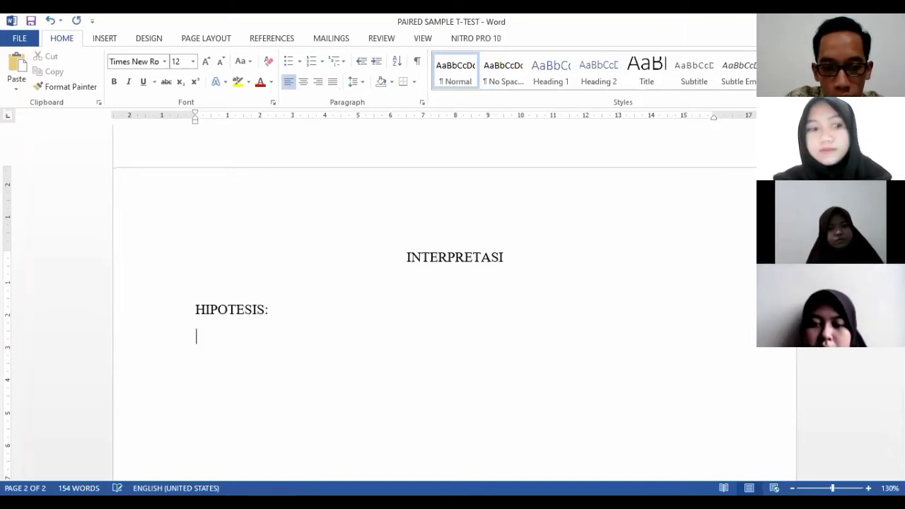
type("H0=")
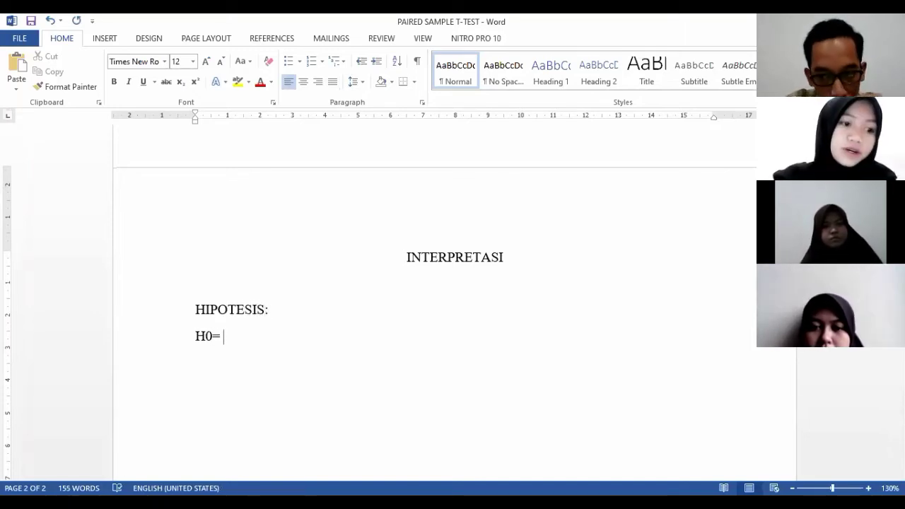
type(" KEDUA")
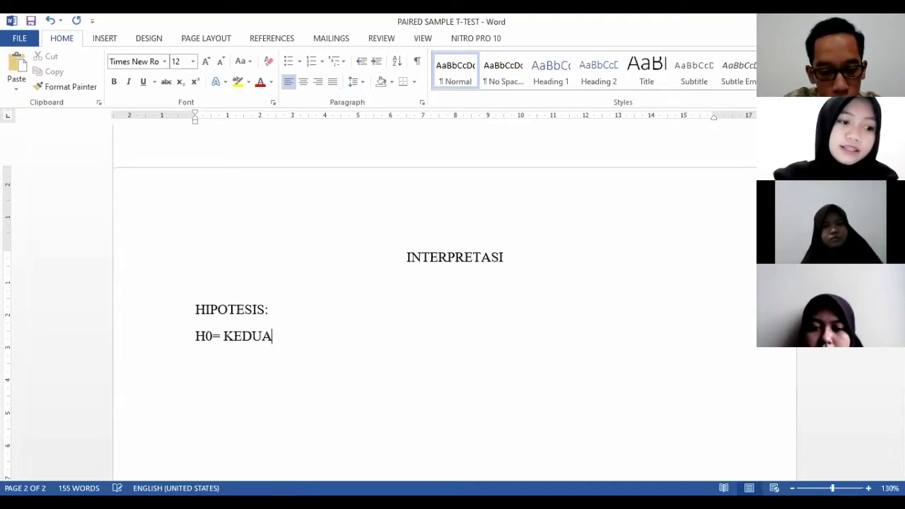
type(" RATA-RATA ")
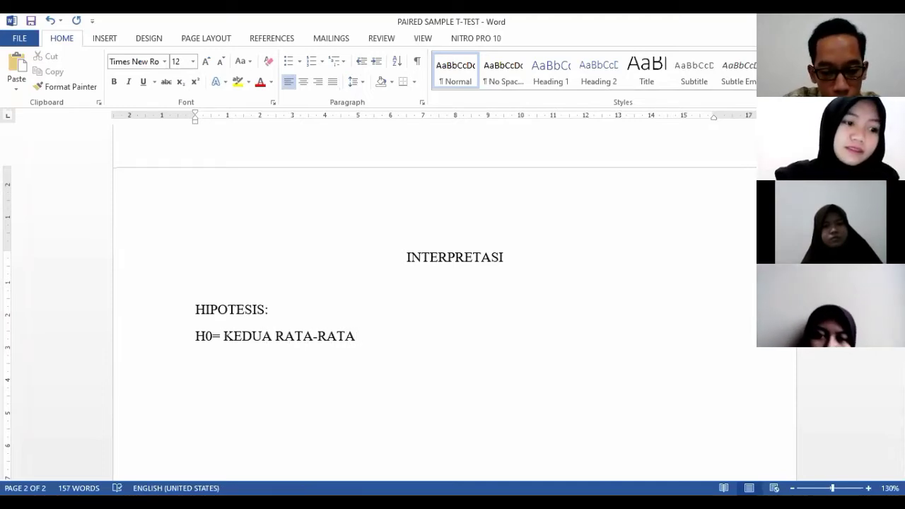
type("PRODUKSI ")
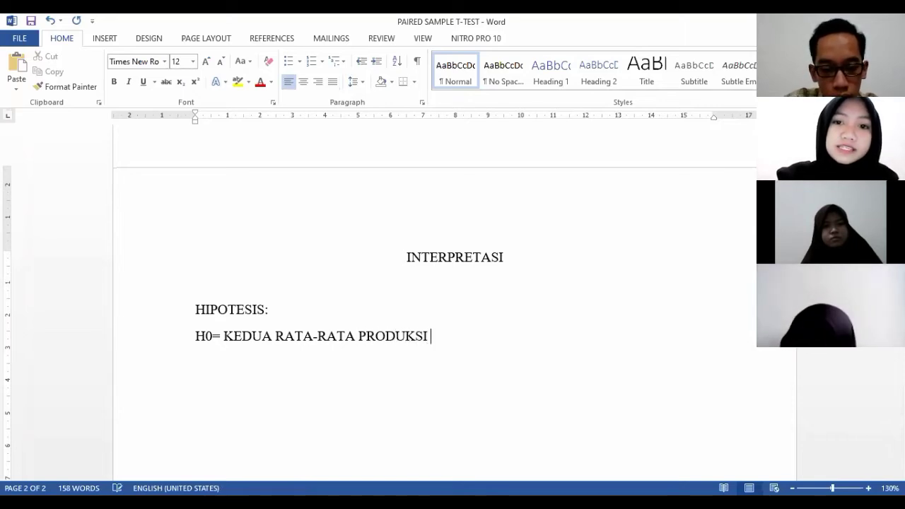
type("KERIP")
key("BackSpace")
key("BackSpace")
key("BackSpace")
key("BackSpace")
key("BackSpace")
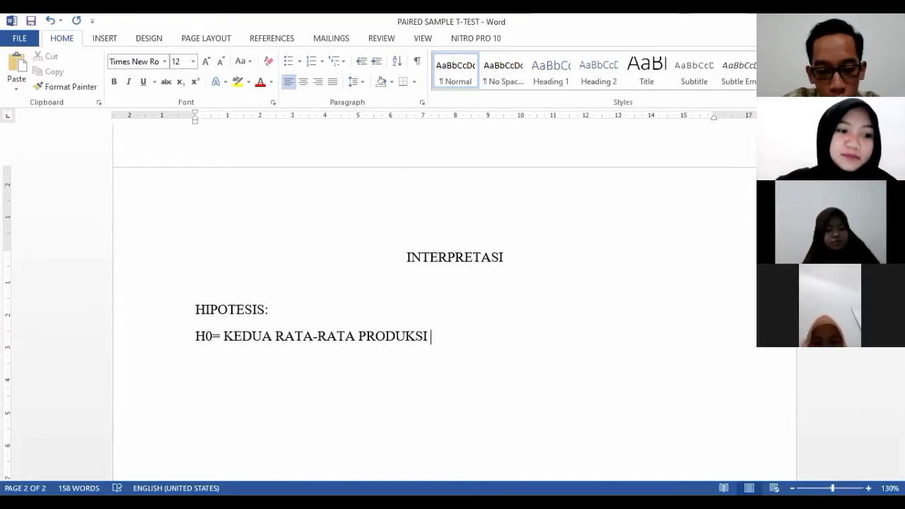
Complete the H0 line after PRODUKSI with "SEBELUM DAN SESUDAH PANDEMI ADALAH SAMA (IDENTIK/TIDAK BERBEDA)".
type("SEBELUM")
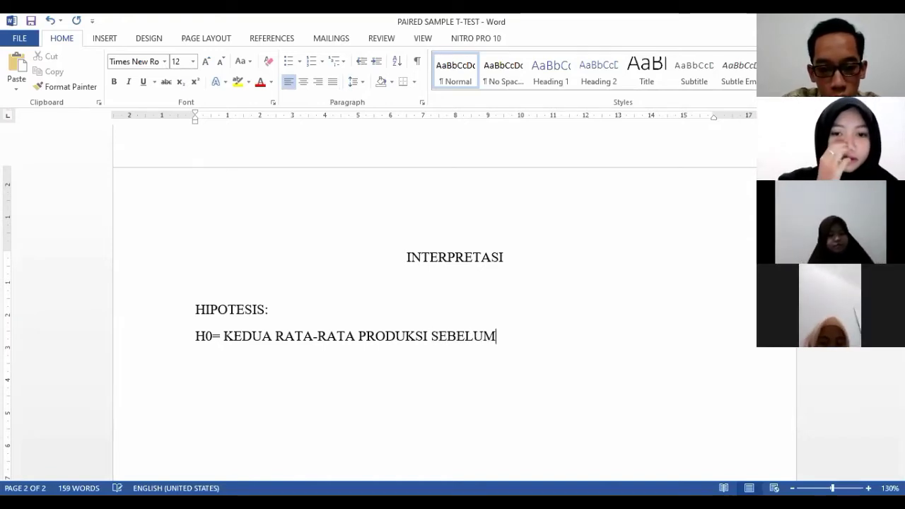
type(" DAN SESUD")
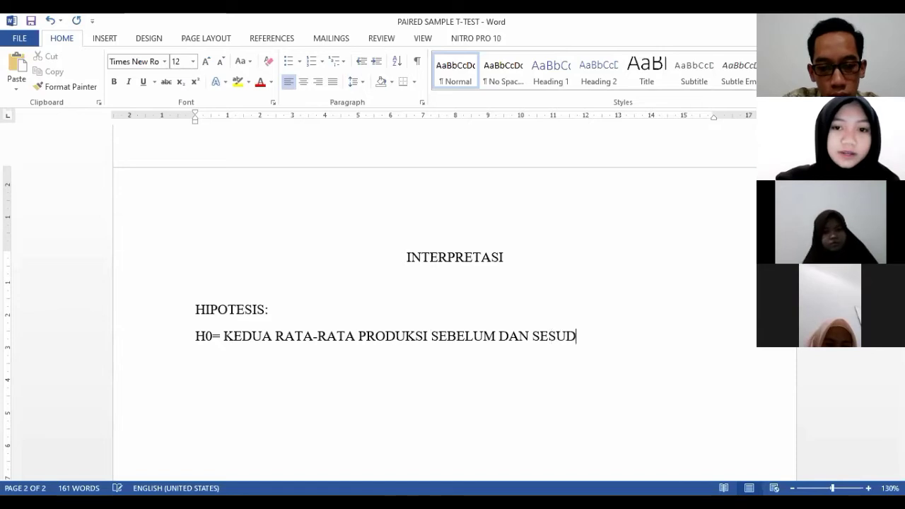
type("AH PANDEM")
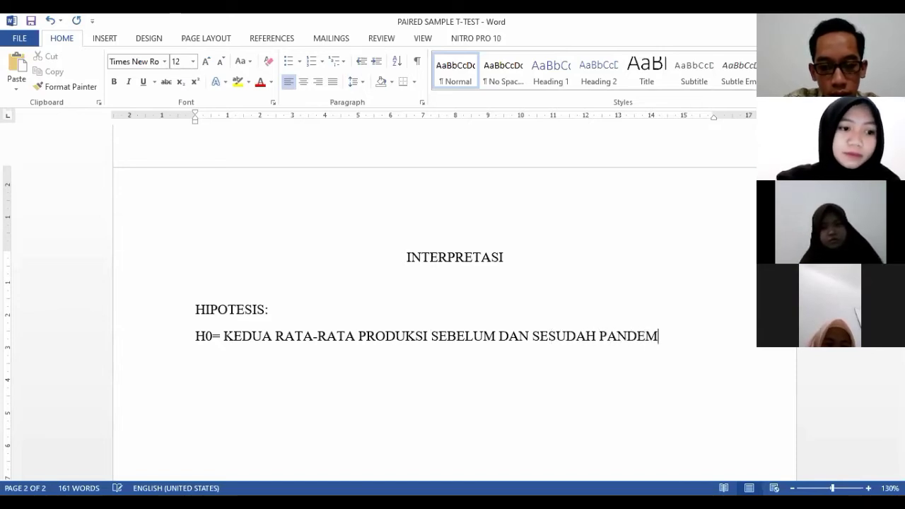
type("I ADALAH S")
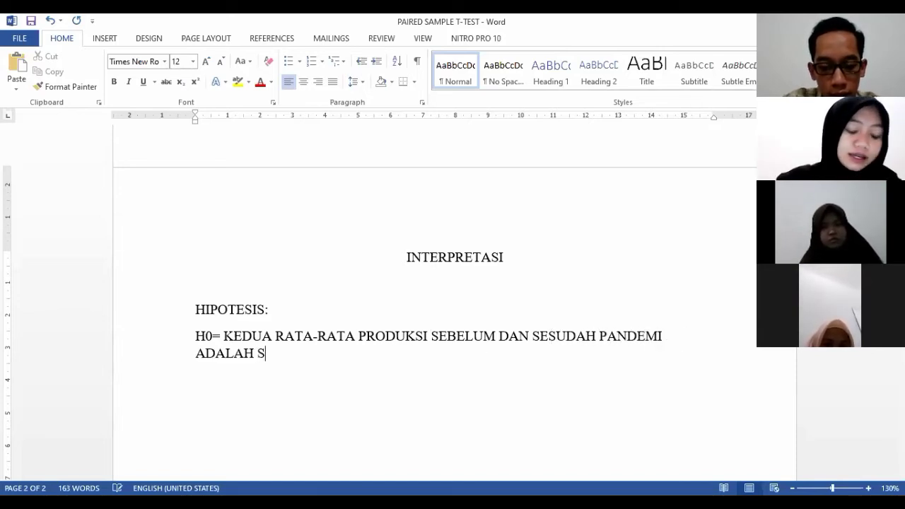
type("AMA (IDEN")
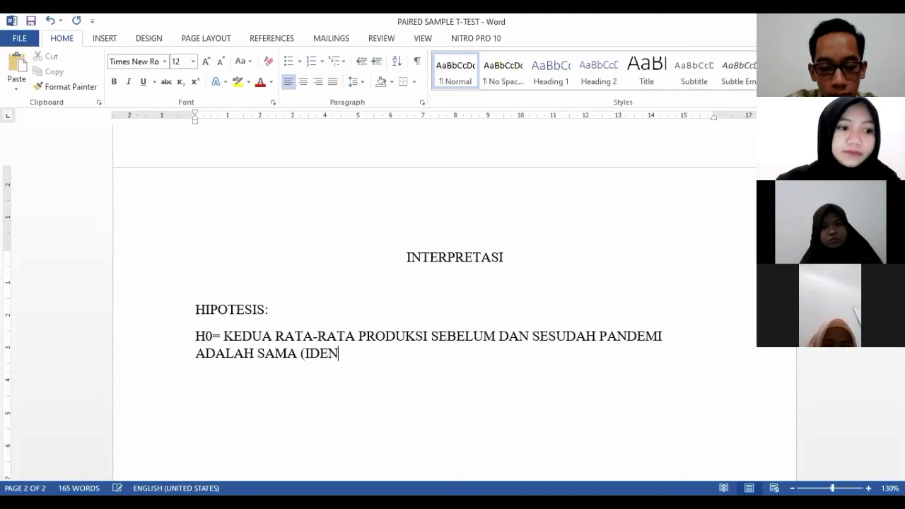
type("TIK)")
key("BackSpace")
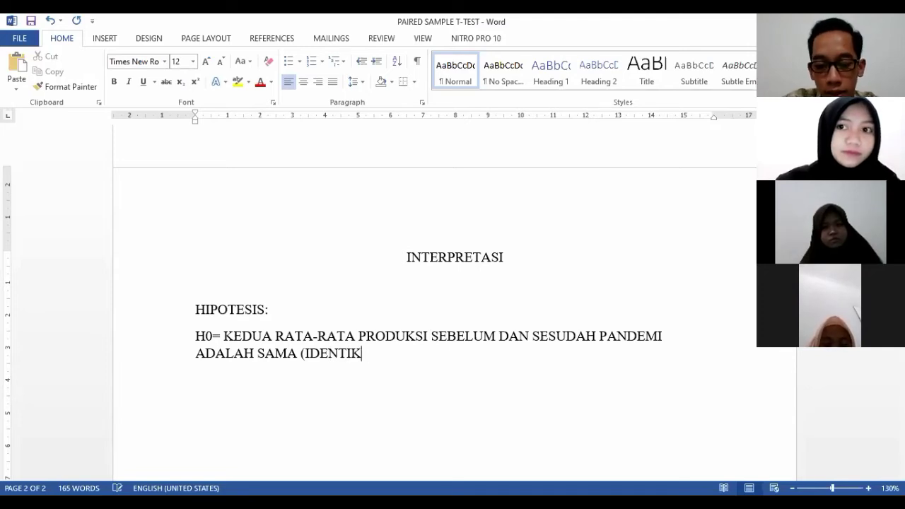
type("/TIDAK")
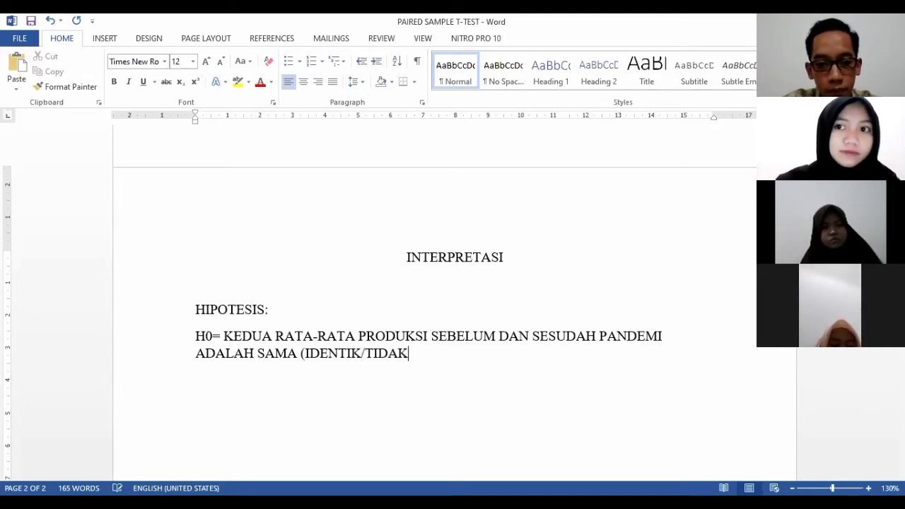
type(" BERBEDA)")
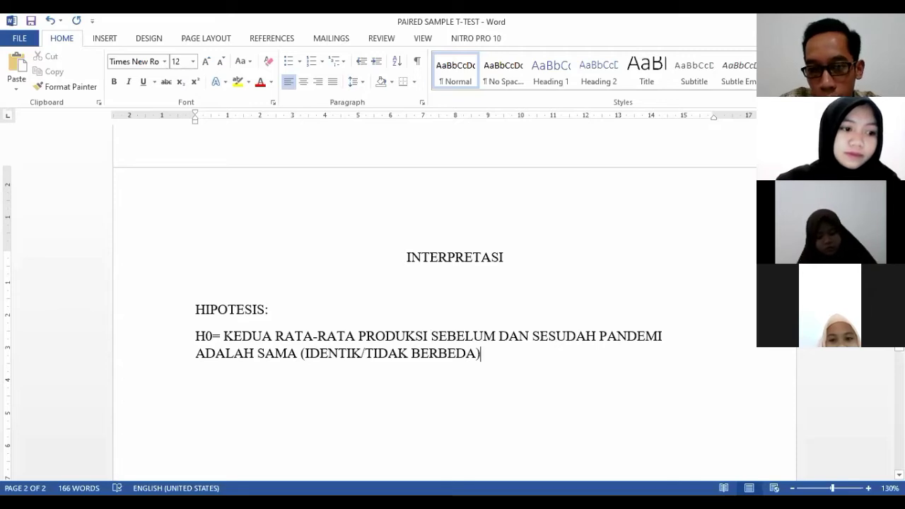
Check the case description and insert "KERIPIK APEL DI KOTA XYZ" between PRODUKSI and SEBELUM in the H0 line.
scroll(455, 304, "up", 15)
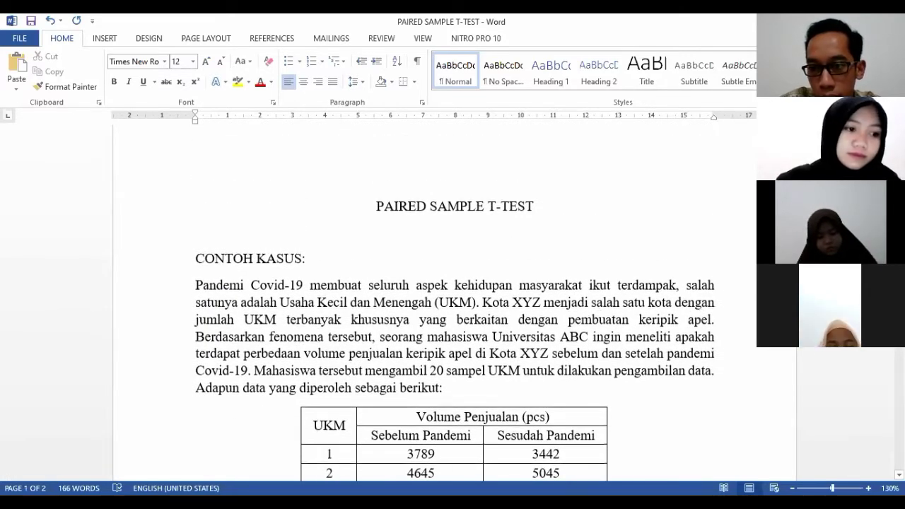
scroll(454, 304, "down", 15)
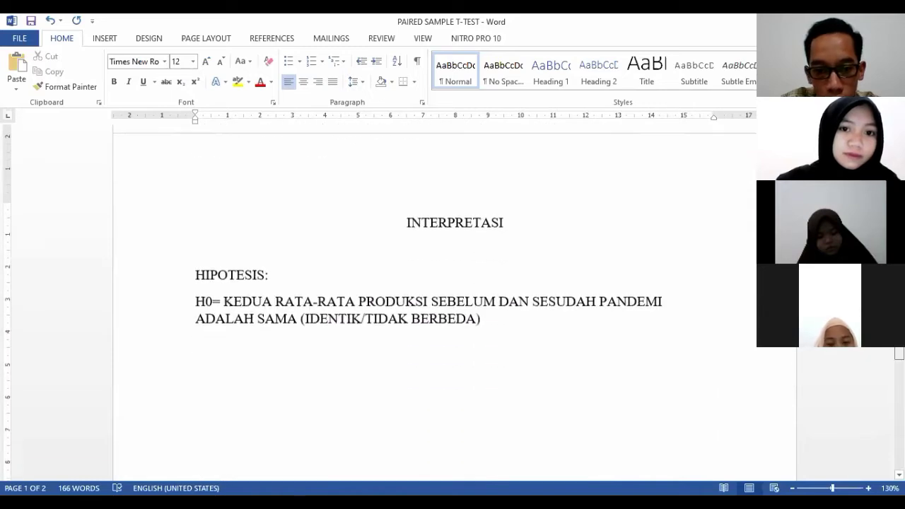
scroll(455, 304, "down", 1)
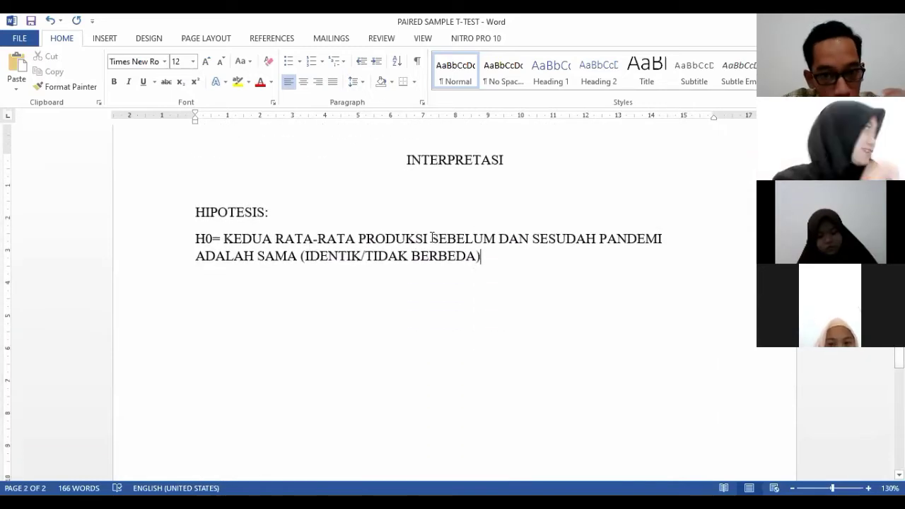
left_click(429, 238)
type("KERI")
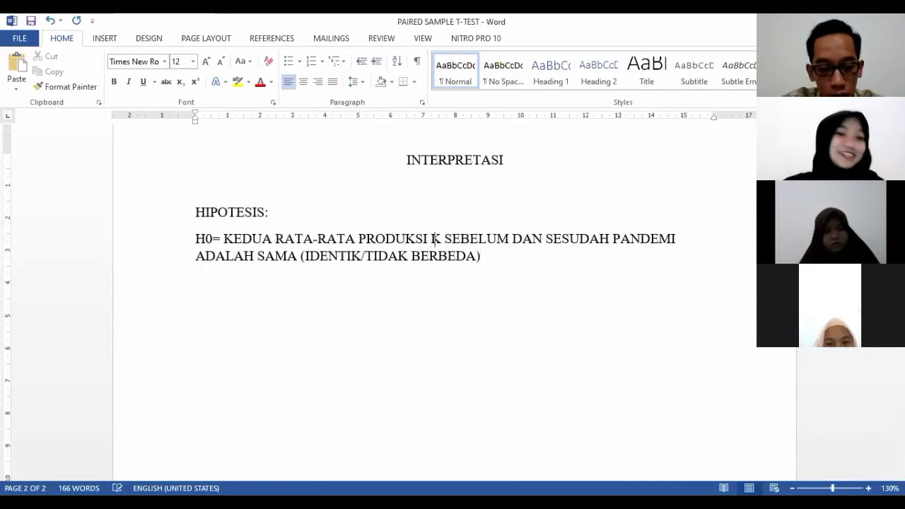
type("PIK AP")
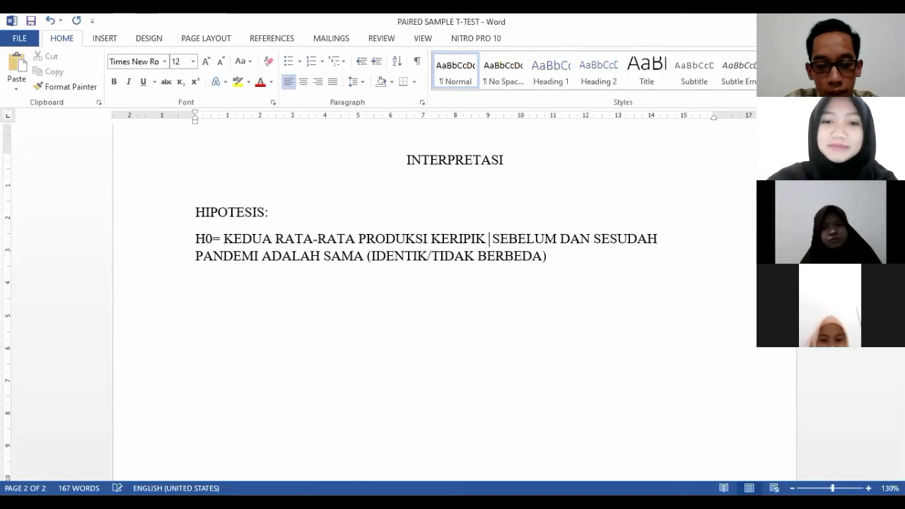
type("EL DI KOT")
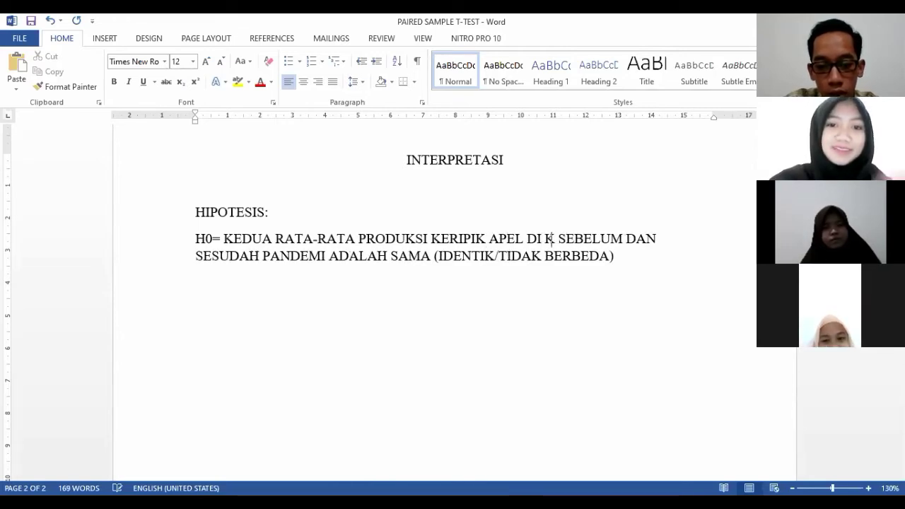
type("A XYZ")
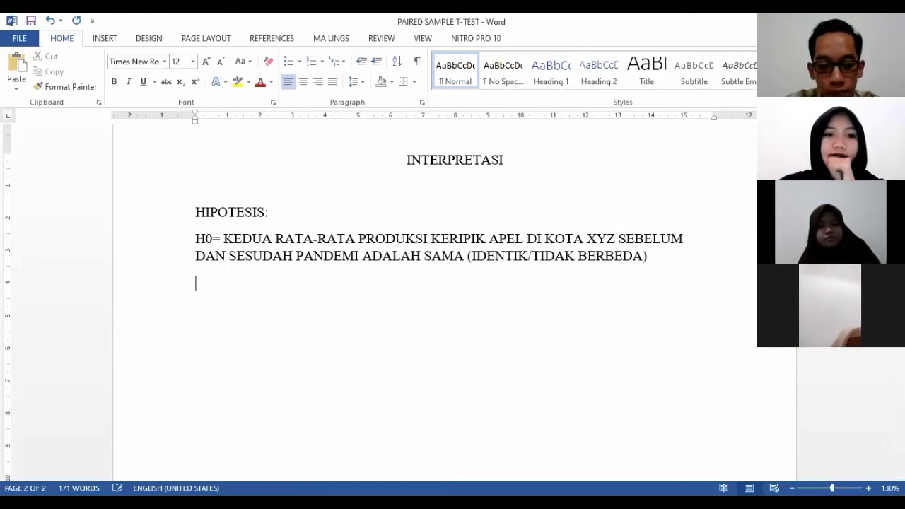
Start a new line with "H1= KEDUA" and complete it with a copy of the H0 wording from RATA-RATA to the end.
type("1")
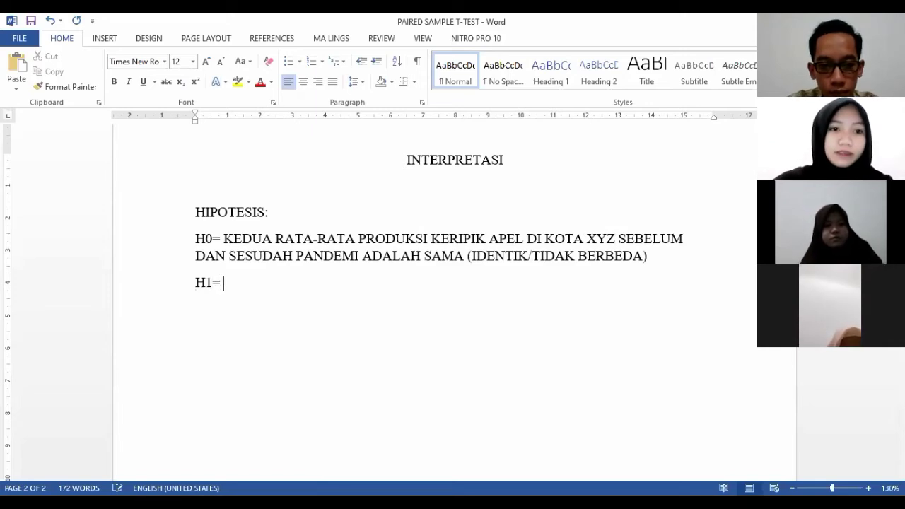
type("= KEDUA RATA")
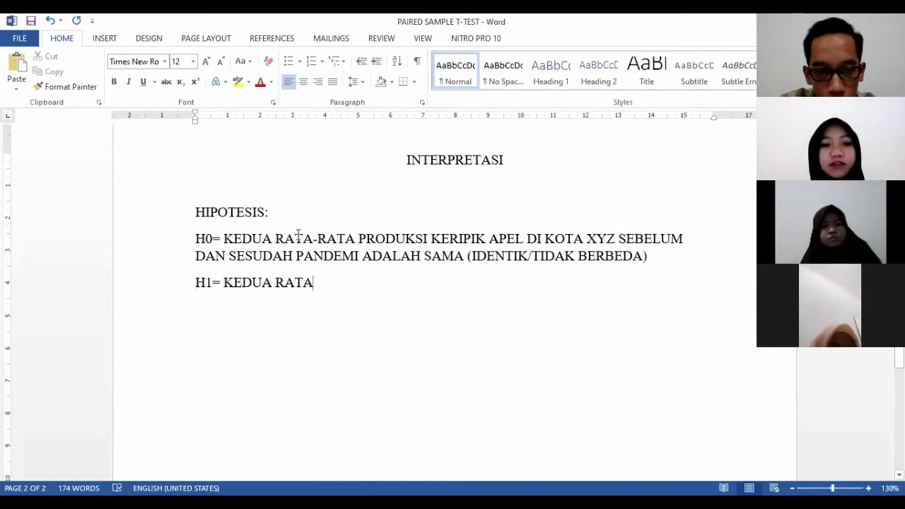
left_click_drag(276, 237, 649, 255)
key("ctrl+c")
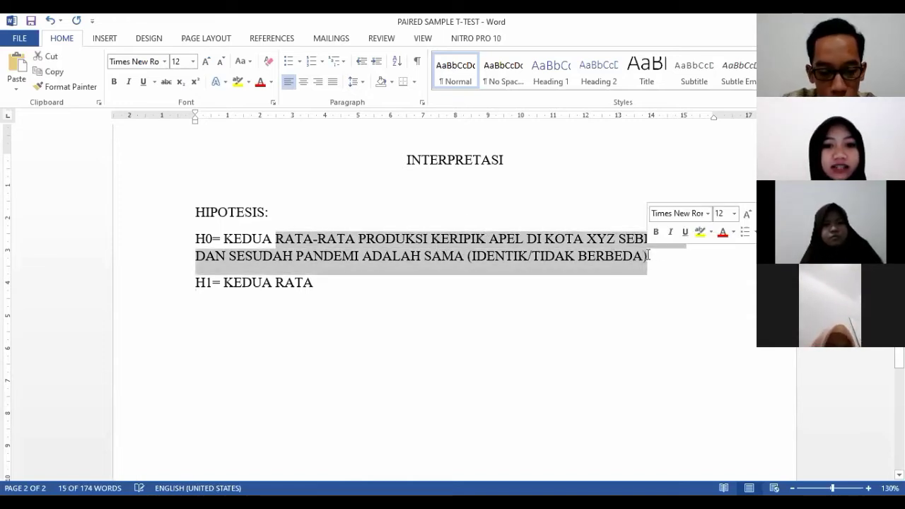
left_click(616, 297)
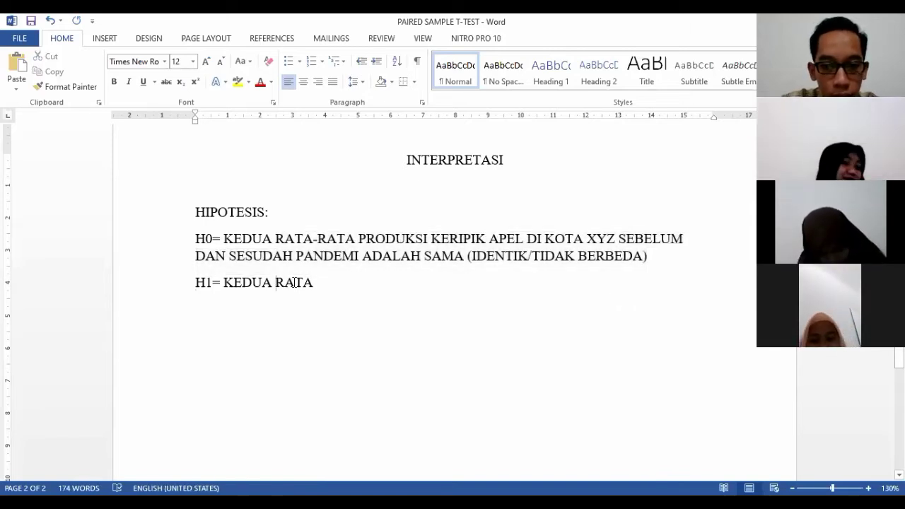
left_click_drag(276, 282, 332, 285)
key("ctrl+v")
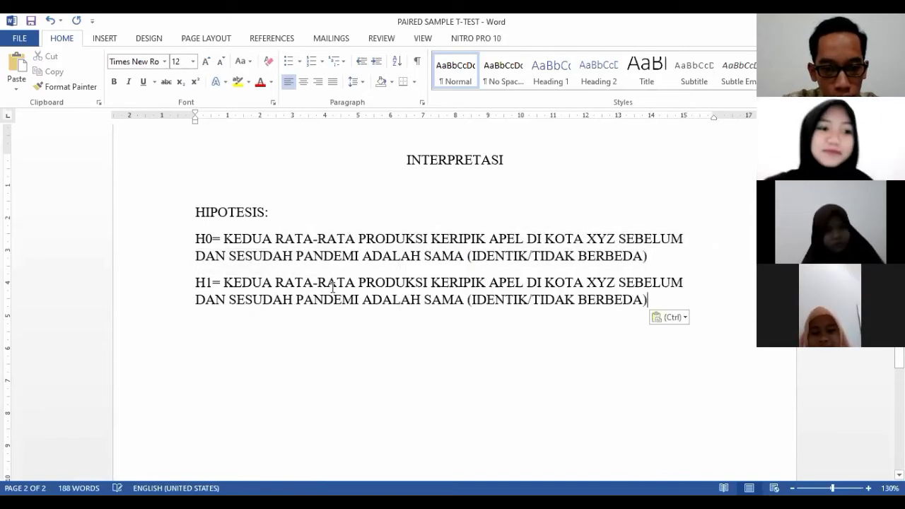
Reword the end of the H1 line to "ADALAH TIDAK SAMA (TIDAK IDENTIK/BERBEDA)".
left_click(424, 299)
type("TIDAK SAMA (")
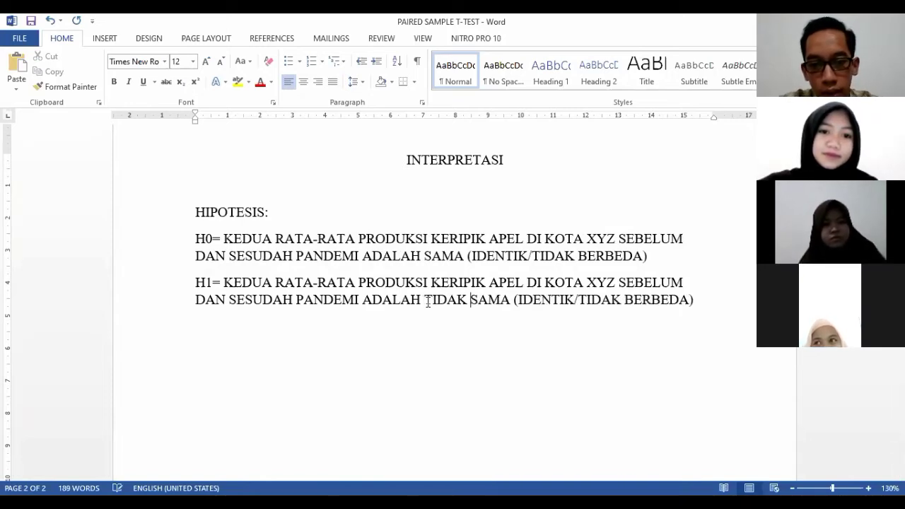
type("TIDAK")
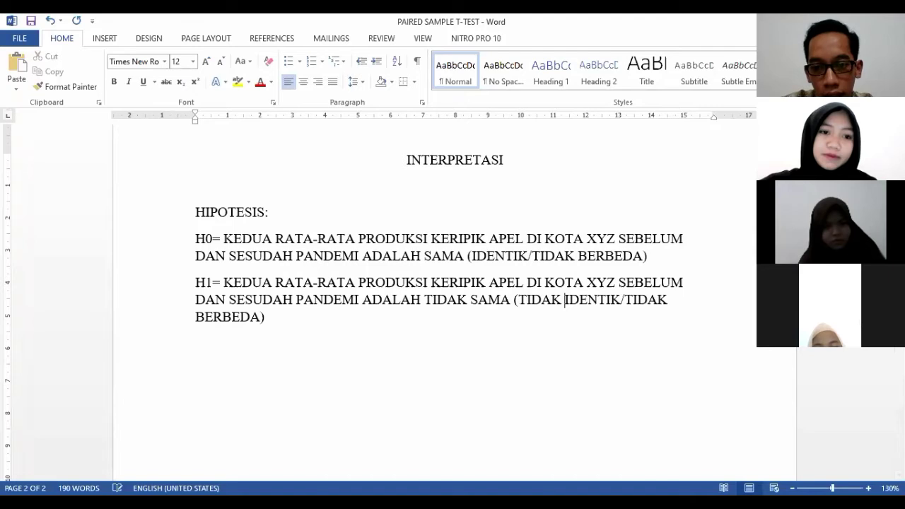
left_click_drag(628, 300, 667, 300)
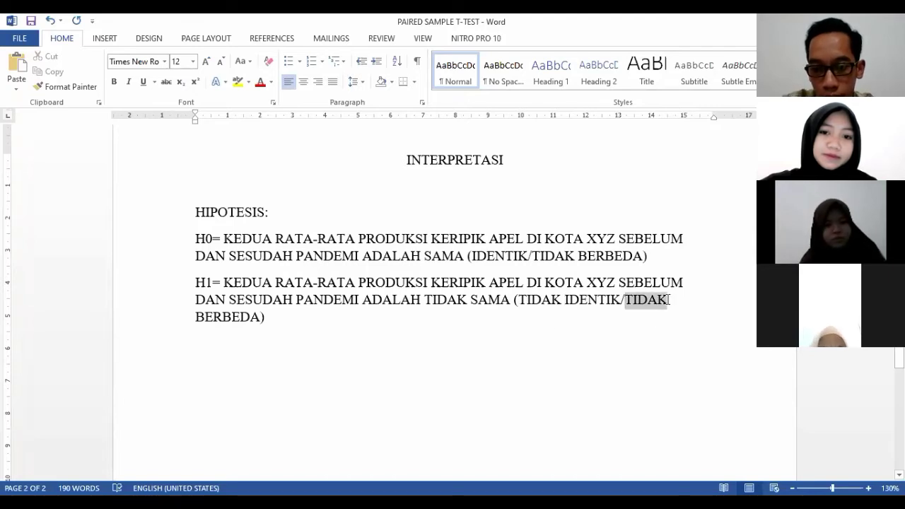
key("BackSpace")
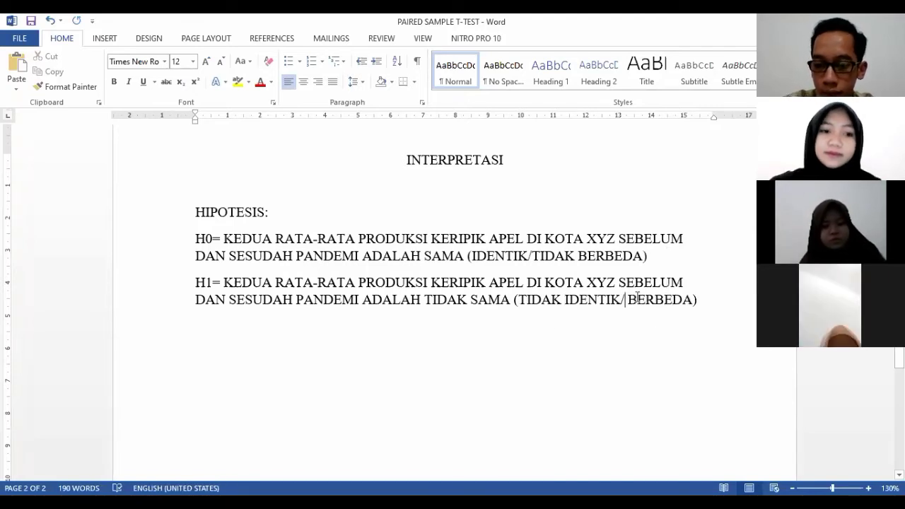
key("End")
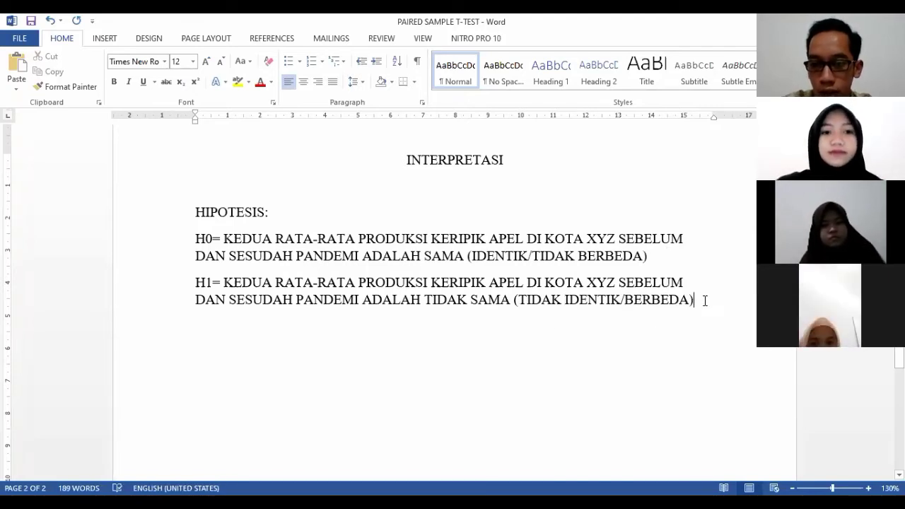
Below the hypotheses, leave a blank line and add the heading line "PENGAMBILAN KEPUTUSAN".
key("Return")
key("Return")
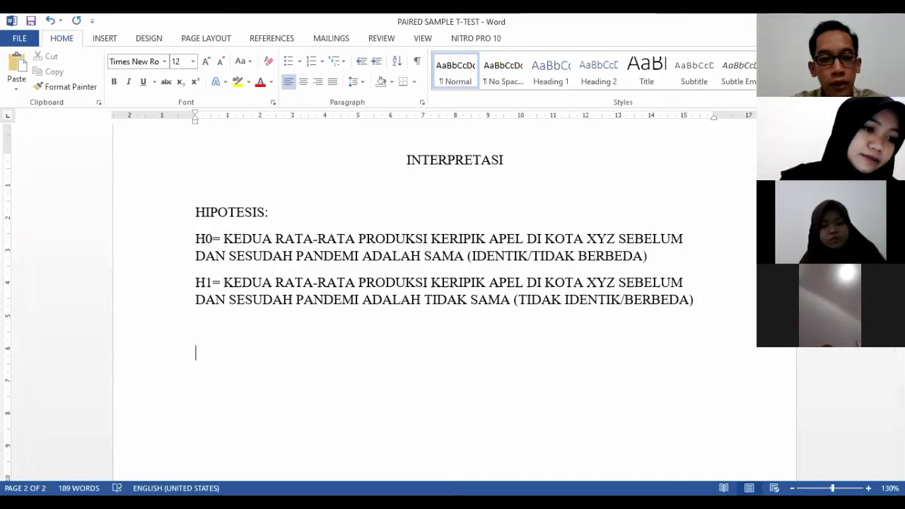
type("PENGAM")
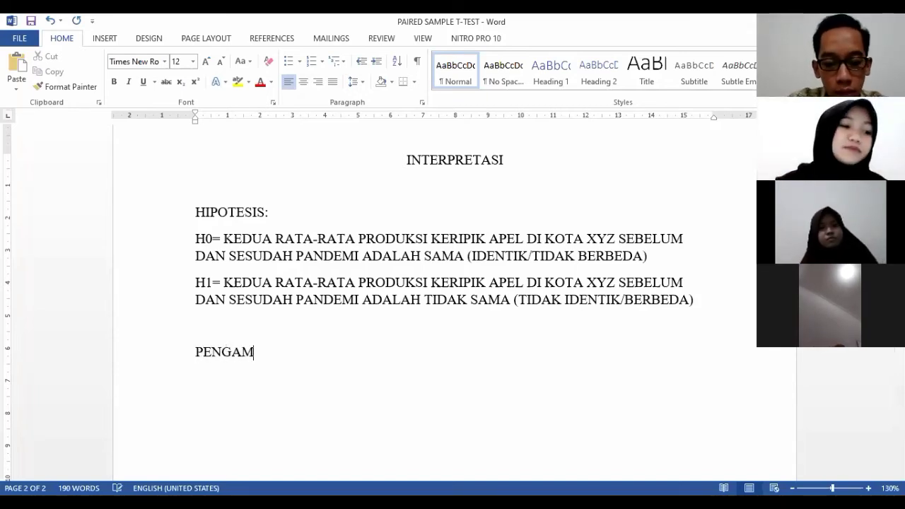
type("BILAN KEPUTUSAN")
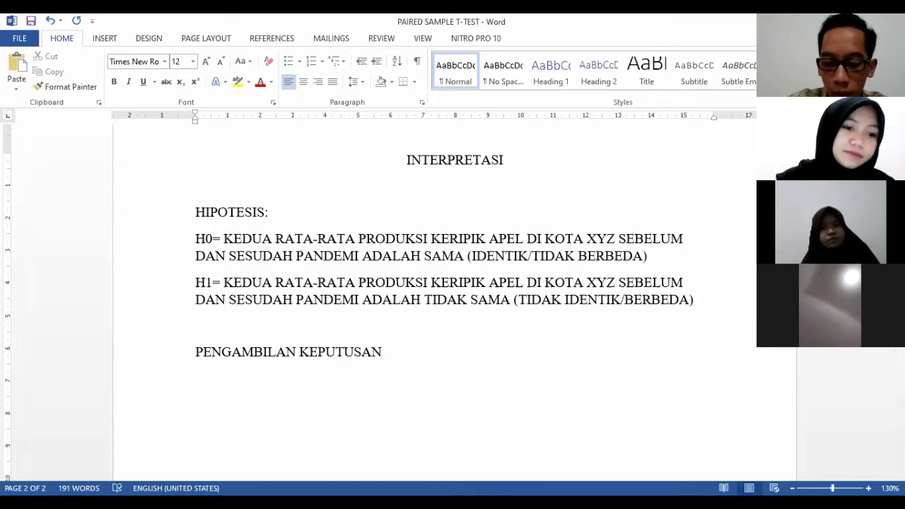
key("Return")
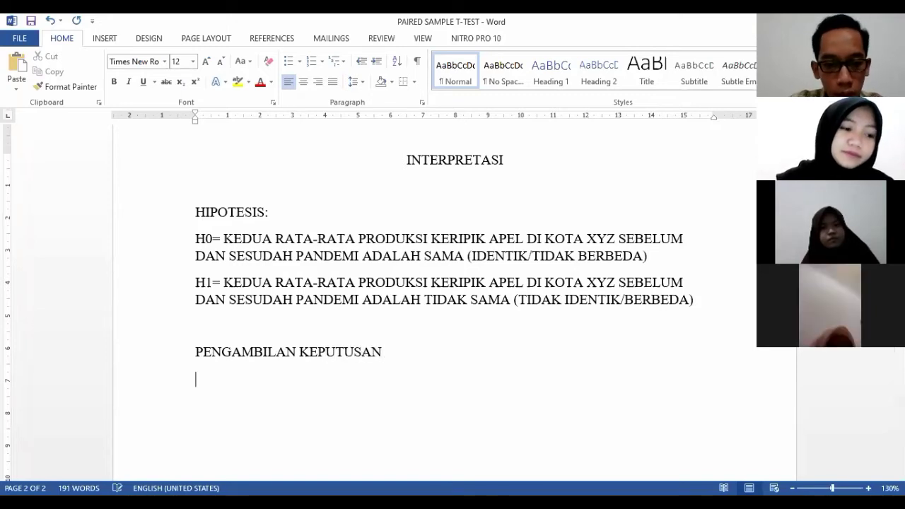
Start a numbered list with "BERDASARKAN PERBANDINGAN THITUNG DENGAN TTABEL", setting HITUNG and TABEL as subscripts of each T.
type("1.")
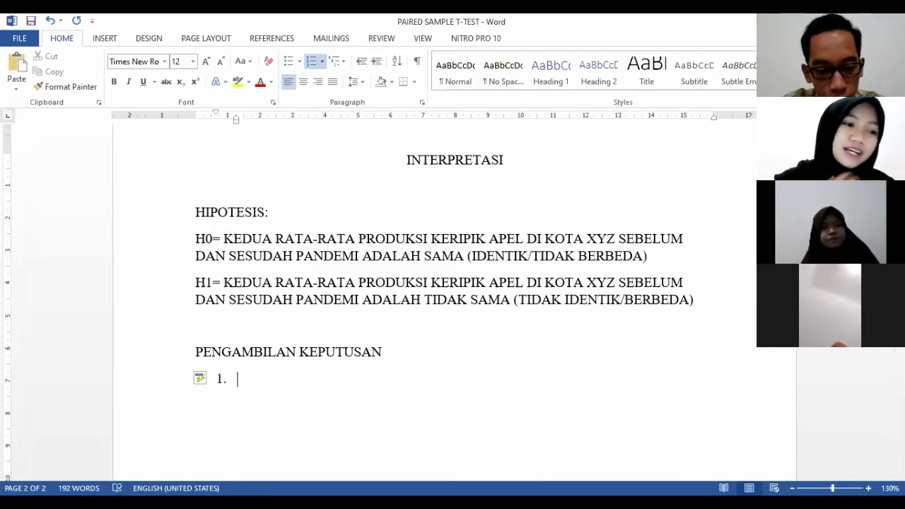
type("BERDASARK")
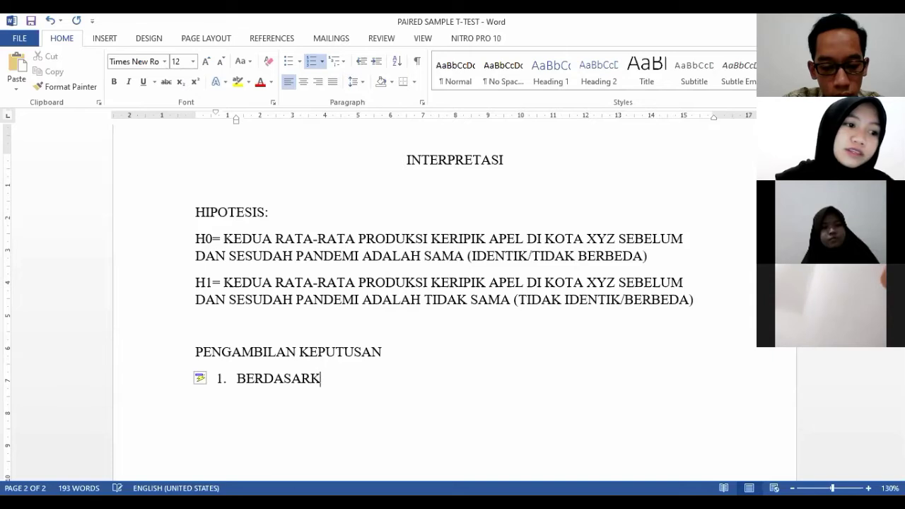
type("AN PERBANDI")
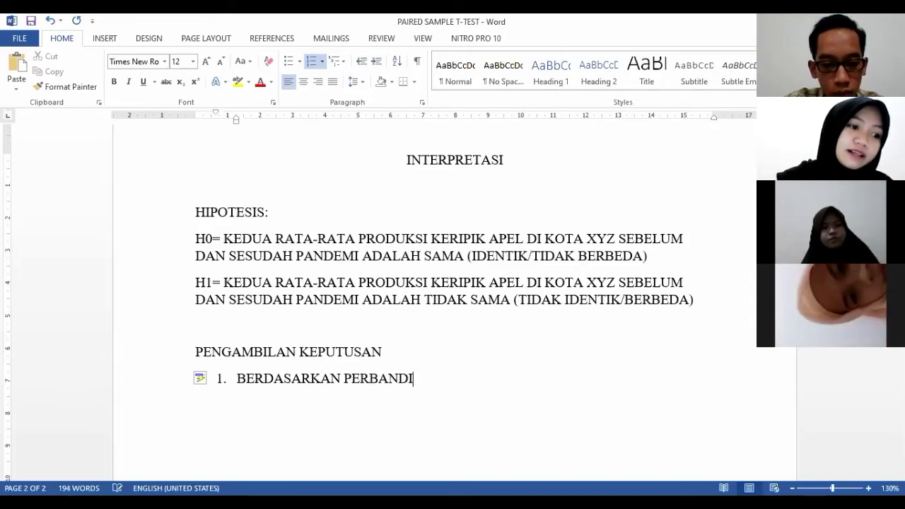
type("NGAN T")
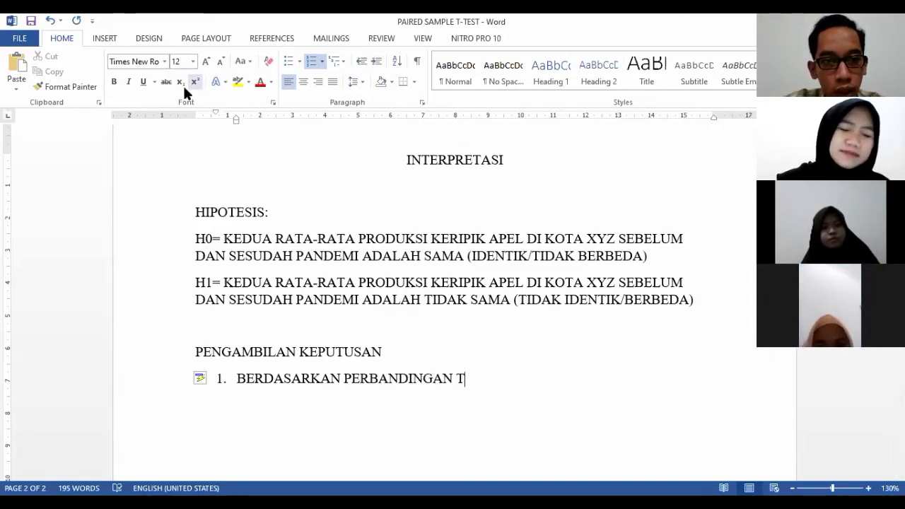
type("HITUNG DENGAN T")
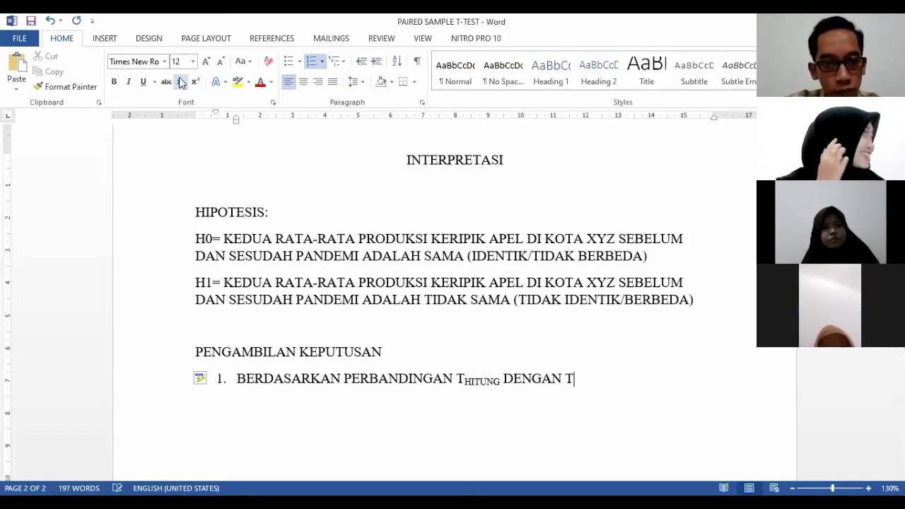
left_click(181, 82)
type("TABEL")
Add "BERDASARKAN NILAI PROBABILITAS" as the second numbered item and reduce the list's indent so its numbers align with the body text.
key("Return")
left_click(183, 87)
type("BERDASARKA")
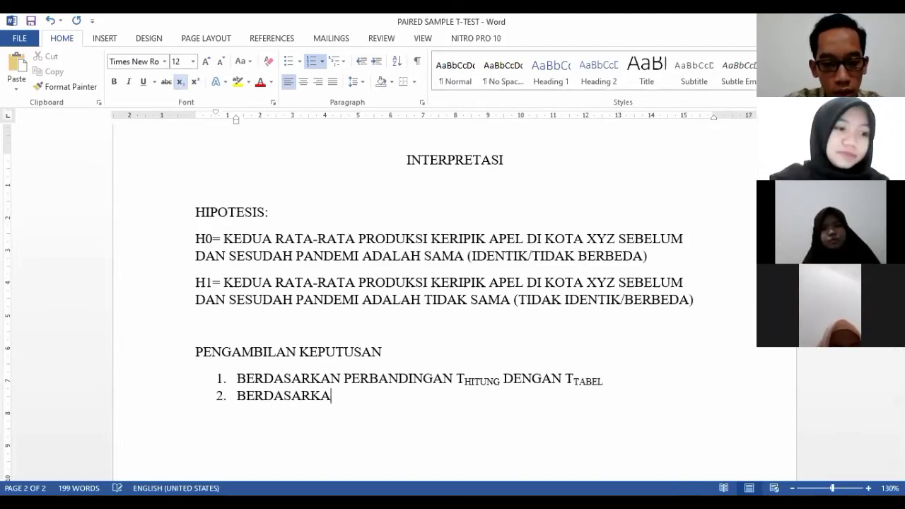
type("N NILAI ")
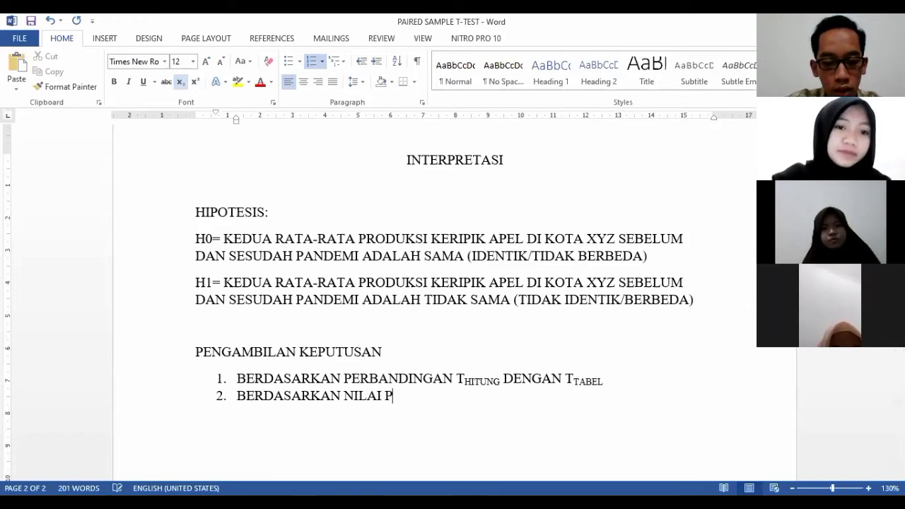
type("PROBABILITAS")
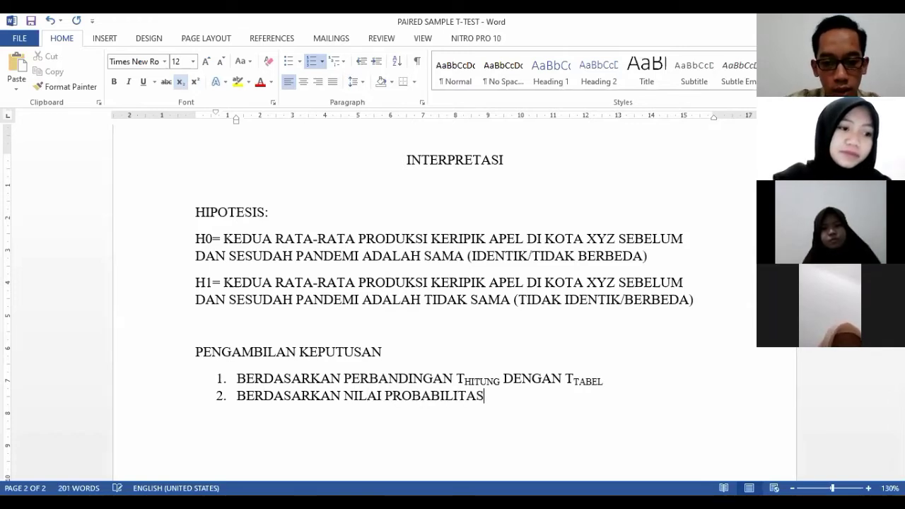
left_click_drag(255, 388, 344, 397)
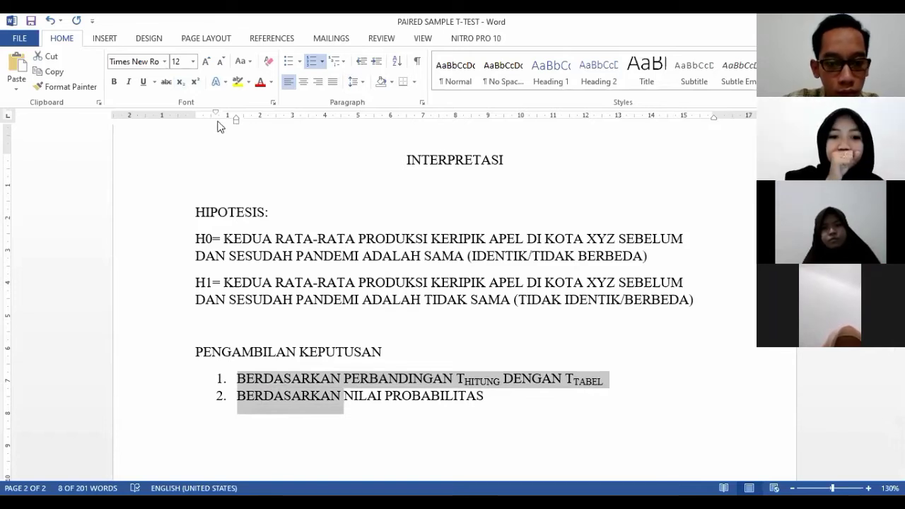
left_click_drag(236, 122, 206, 124)
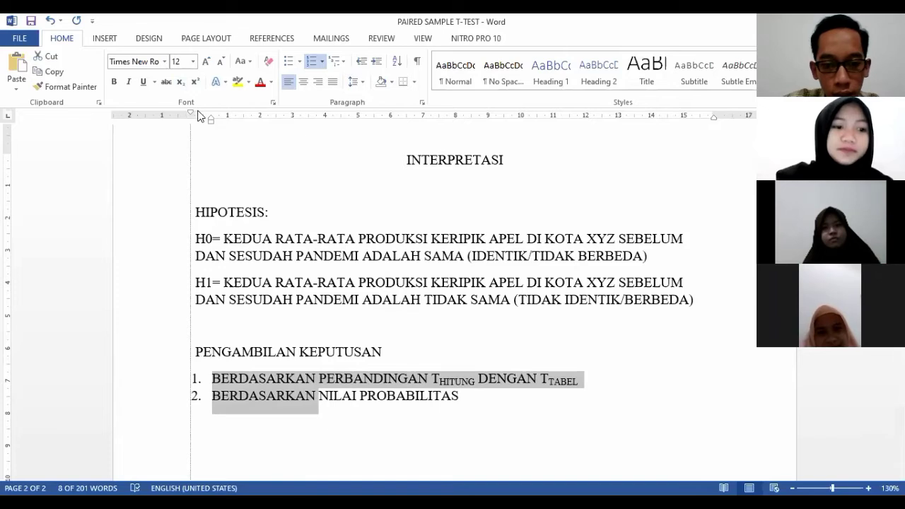
Under the first numbered item, add an unnumbered line "SYARAT:" with two empty lines below it.
left_click(598, 384)
key("Return")
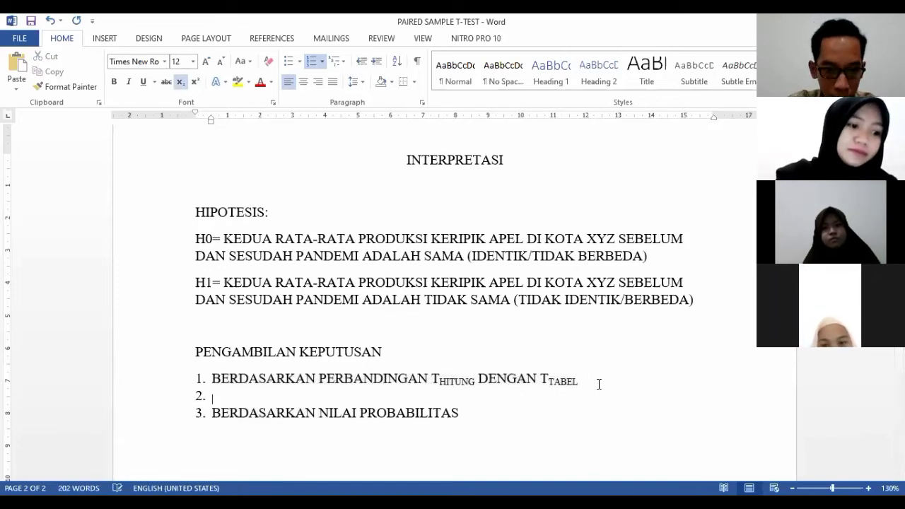
key("BackSpace")
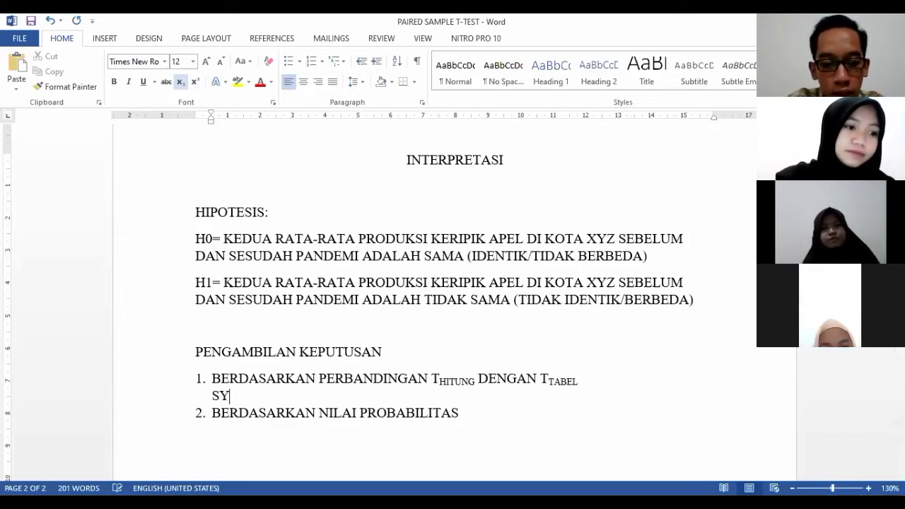
type("AT")
key("BackSpace")
type("RAT")
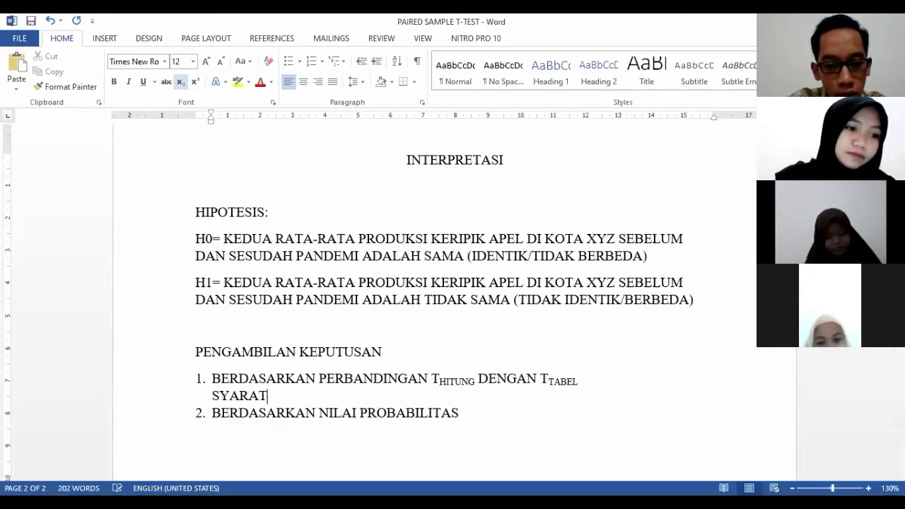
type(":")
key("Return")
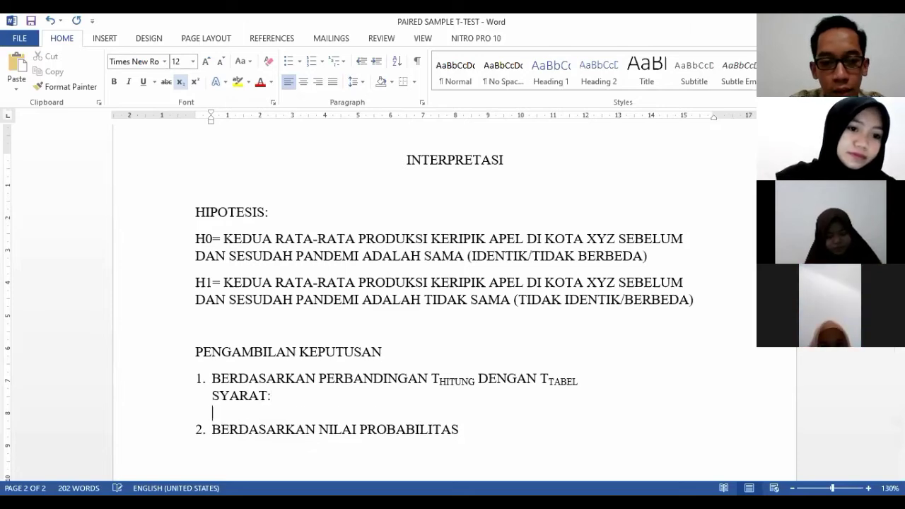
key("Return")
key("Up")
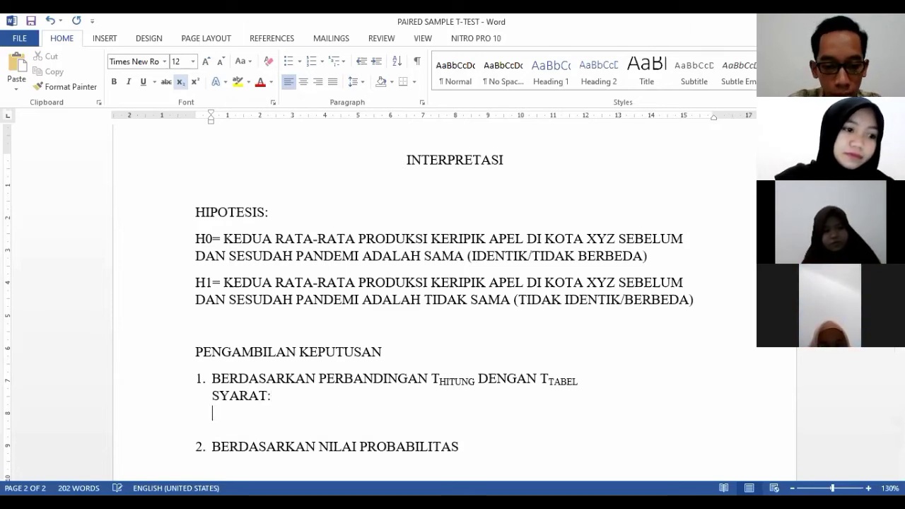
Below SYARAT, write "H0 DITERIMA: THITUNG BERADA DIANTARA" with HITUNG as a subscript of T.
type("H0 DITERIMA: T")
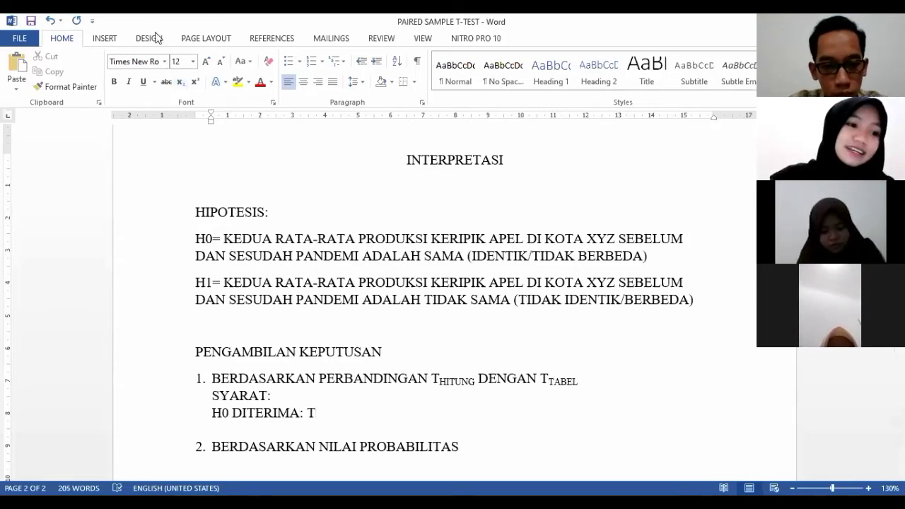
left_click(181, 81)
type("H")
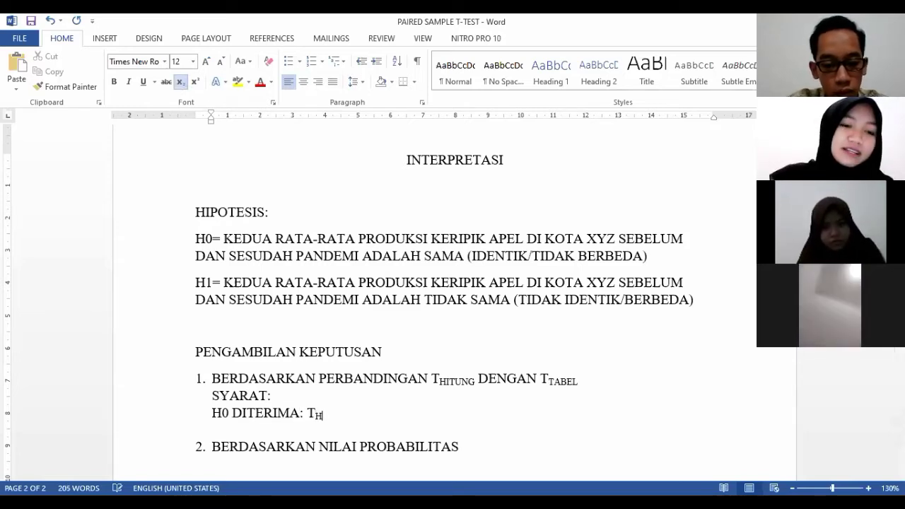
type("ITUNG")
left_click(181, 82)
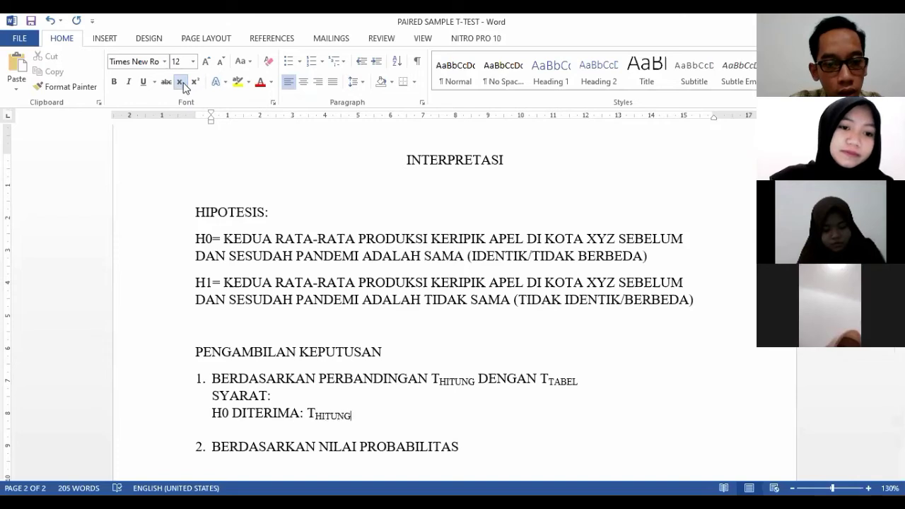
type("BERADA DIANTARA")
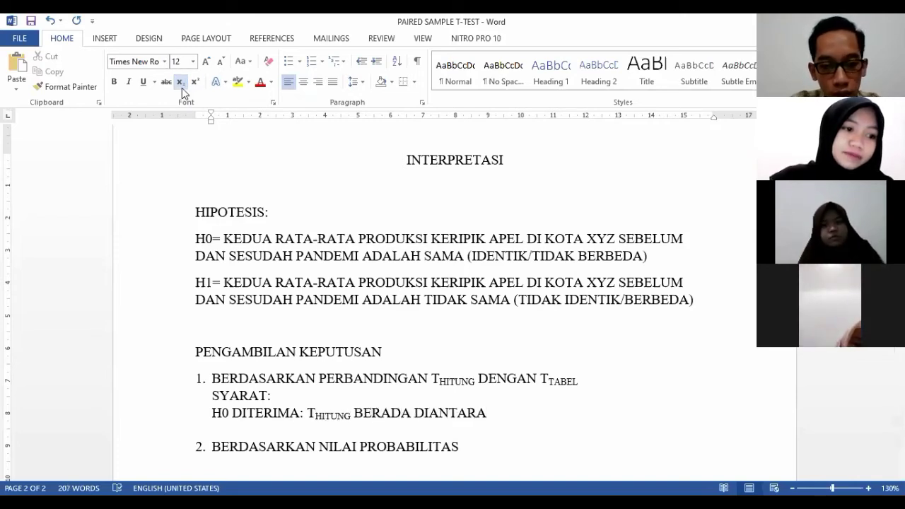
Continue the H0 DITERIMA line with a ± symbol and "TTABEL", setting TABEL as a subscript.
left_click(104, 39)
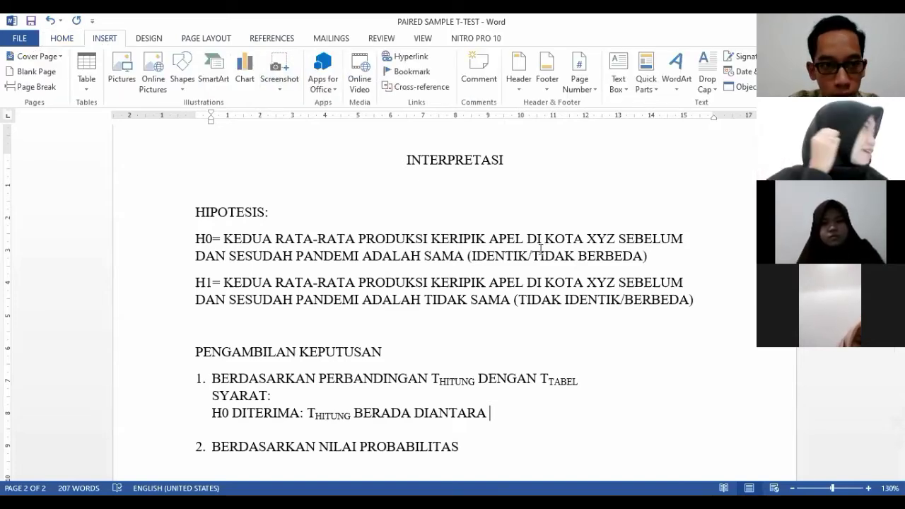
type("±")
left_click(65, 37)
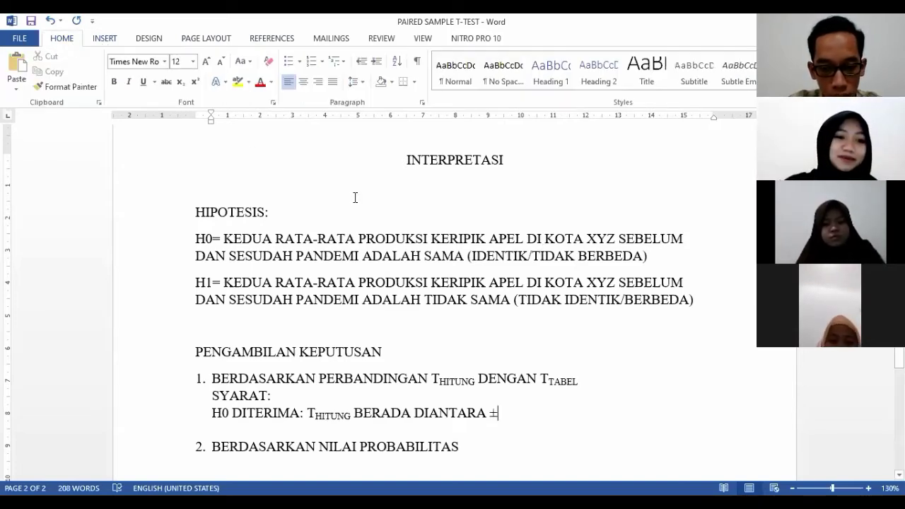
type("T")
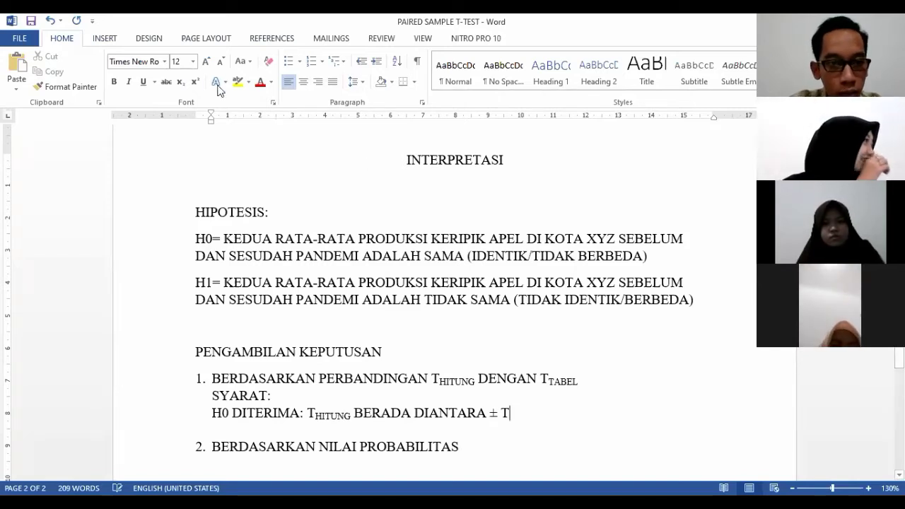
left_click(181, 81)
type("TABEL")
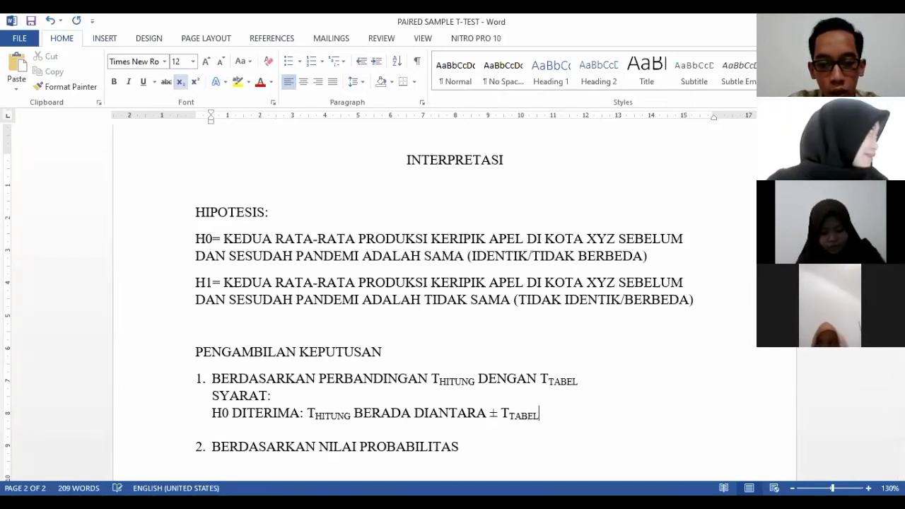
End the H0 DITERIMA line with "(THITUNG < TTABEL)", setting HITUNG and TABEL as subscripts.
type(" (T")
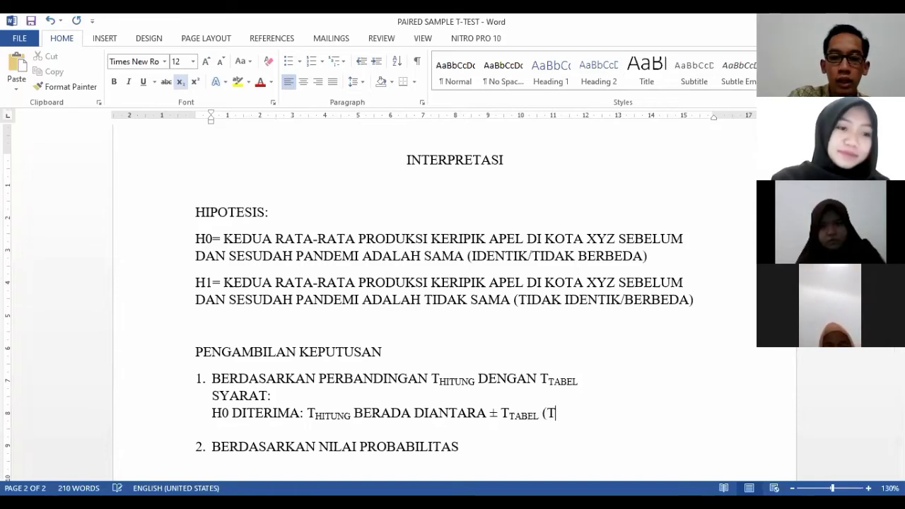
left_click(180, 82)
type("THITUNG")
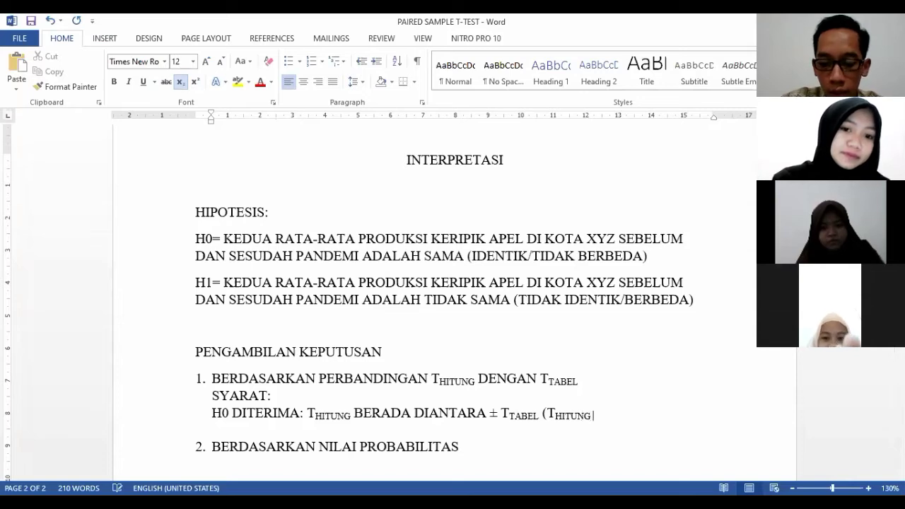
left_click(180, 82)
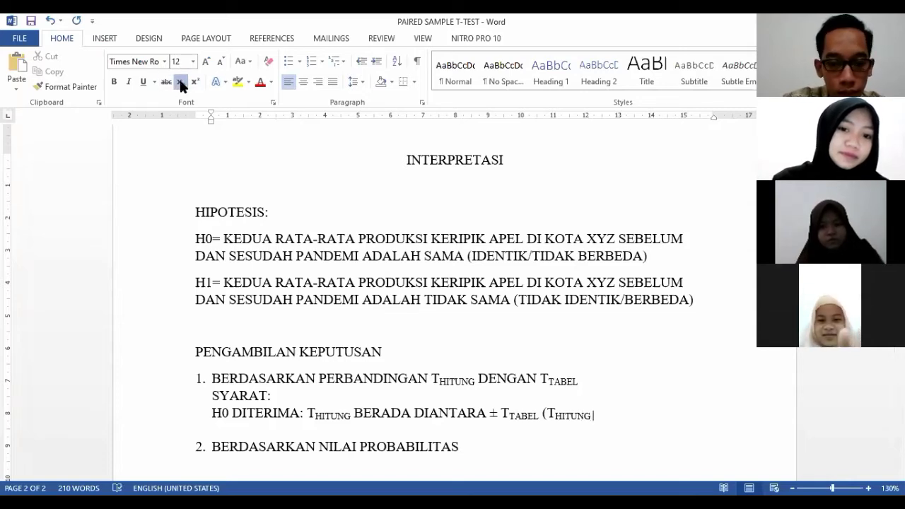
type("< T")
left_click(180, 82)
type("TABEL")
key("BackSpace")
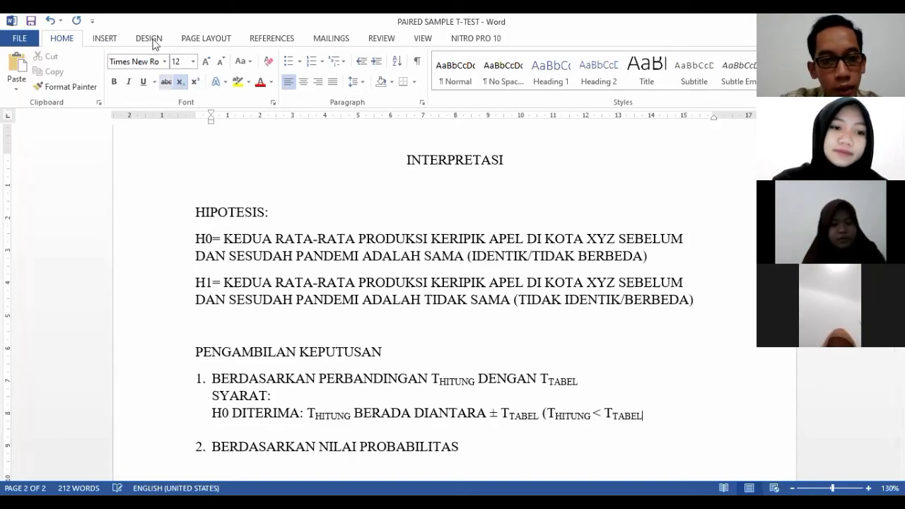
left_click(185, 83)
type(")")
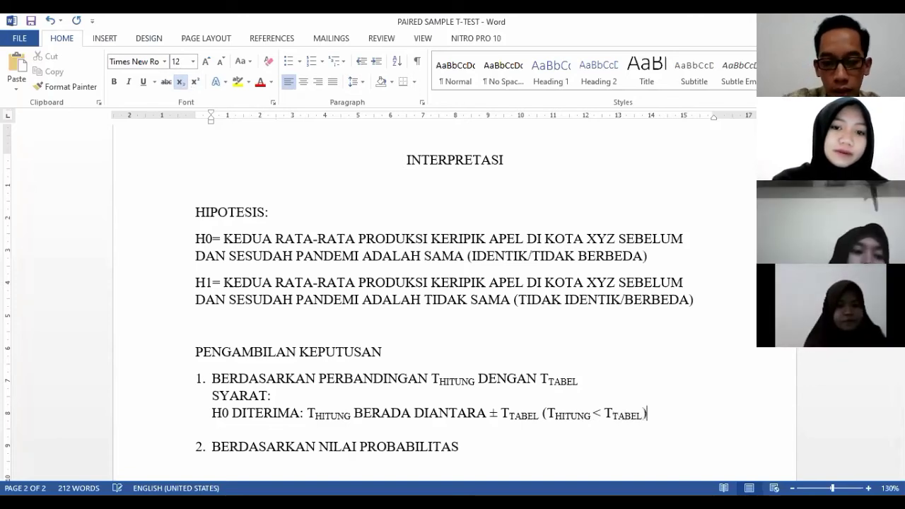
Add a new line "H0 DITOLAK:" and complete it with a copy of the condition from the H0 DITERIMA line.
key("Return")
type("H0 DITOLAK:")
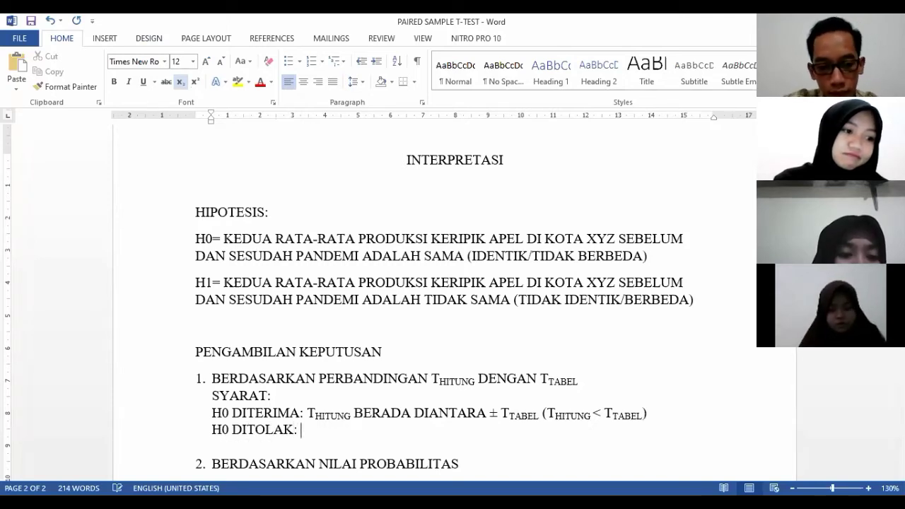
left_click_drag(310, 412, 652, 414)
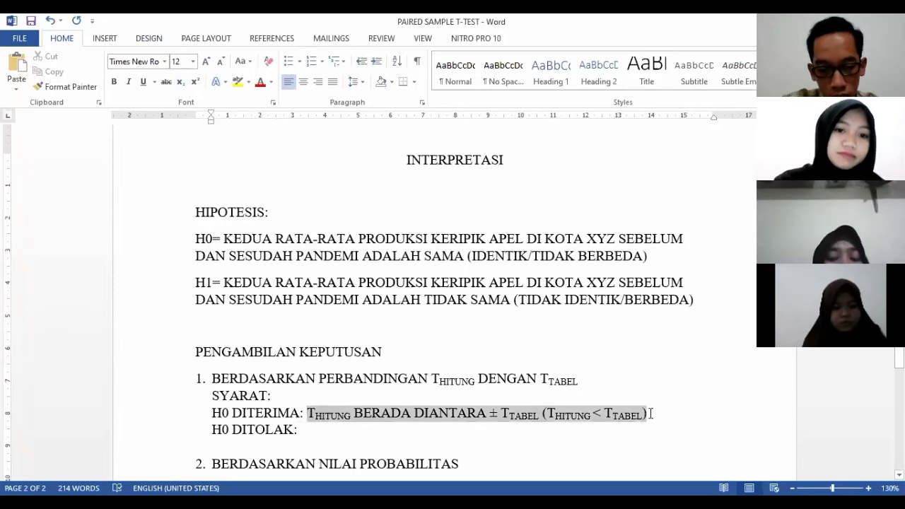
key("ctrl+c")
left_click(639, 432)
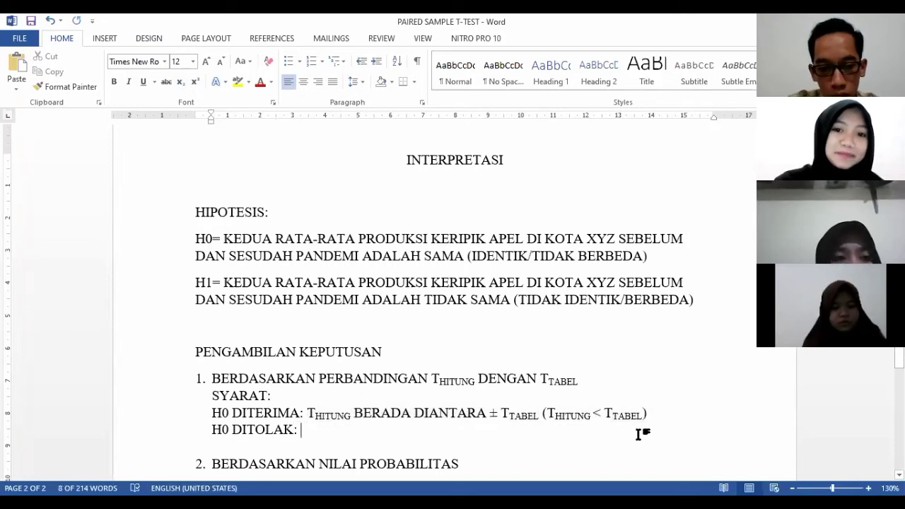
key("ctrl+v")
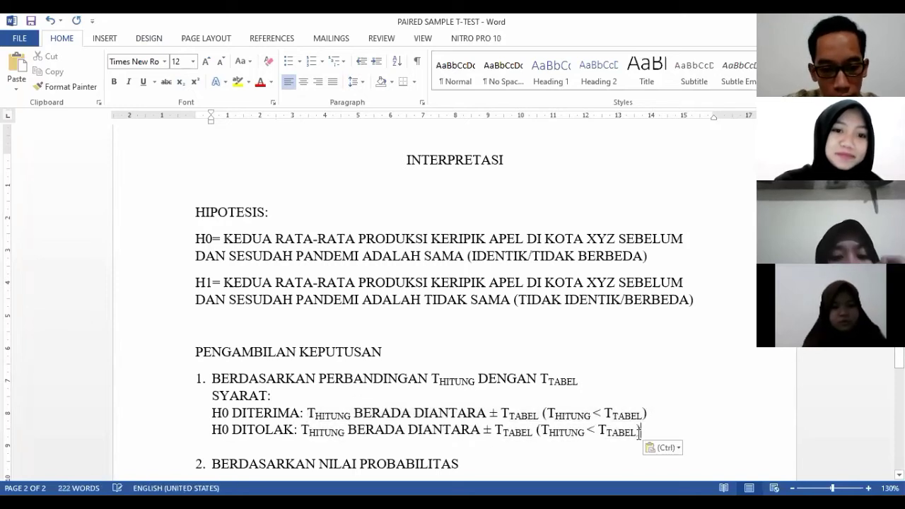
In the H0 DITOLAK line, insert "TIDAK" before BERADA and change the comparison sign to ">".
left_click(348, 431)
type("TIDAK")
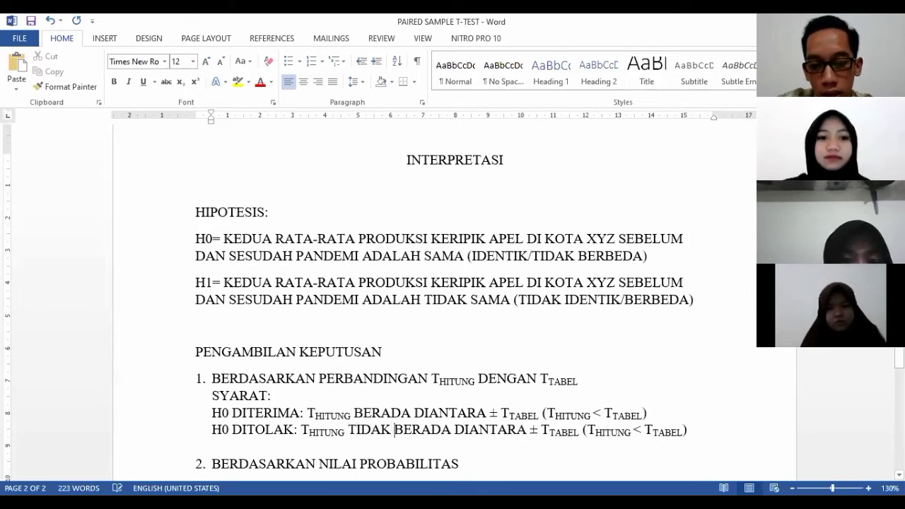
left_click_drag(633, 430, 641, 430)
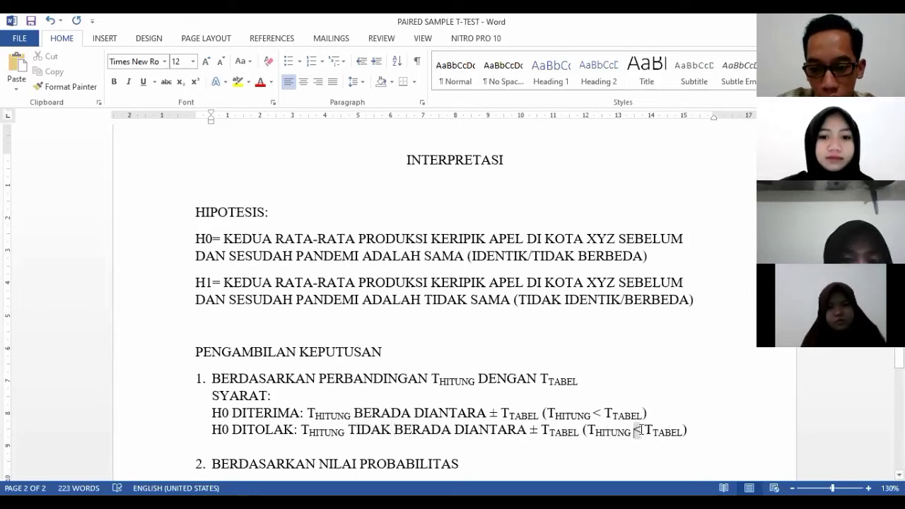
type(">")
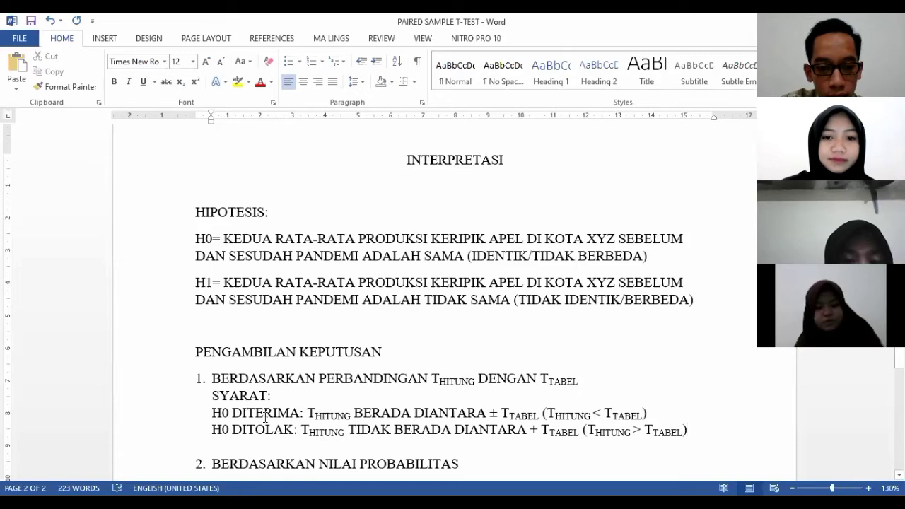
Under the second numbered item, add an unnumbered line "SYARAT:" and start a line below it.
left_click(516, 463)
key("Return")
key("BackSpace")
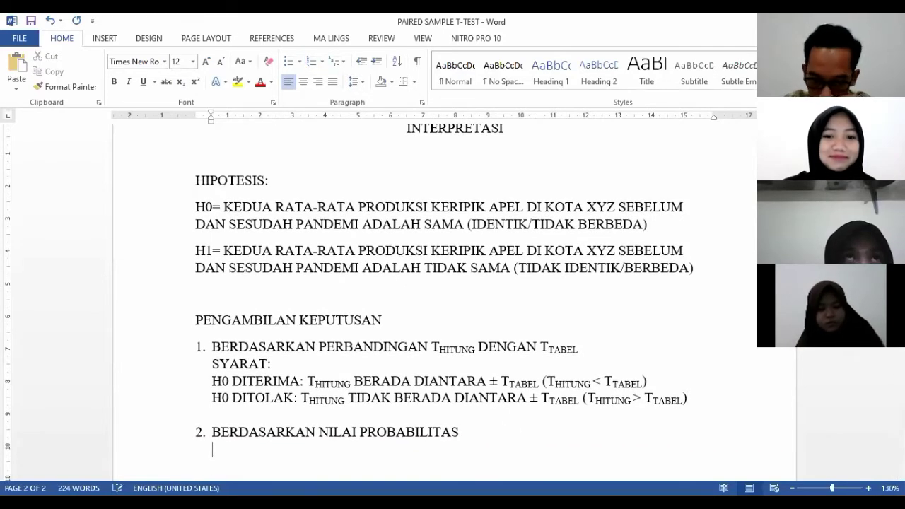
type("SYARAT:")
key("Return")
Under the second item's SYARAT: line, write the acceptance condition "H0 DITERIMA: PROBABILITAS (SIG) > 0,05".
type("H")
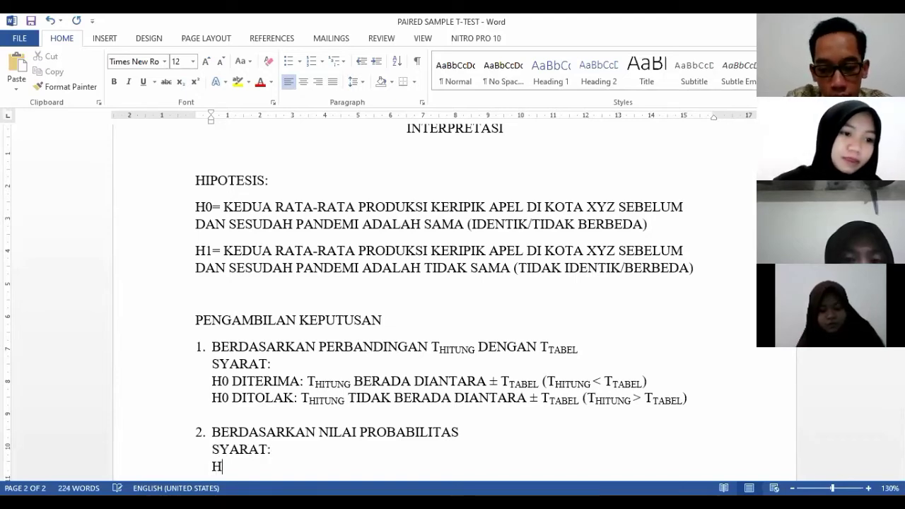
type("0 DITERIMA")
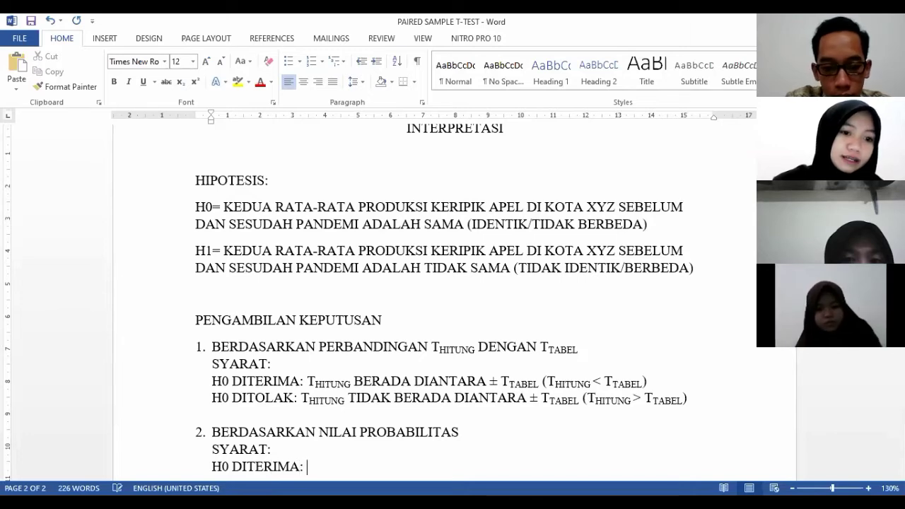
type(": PRO")
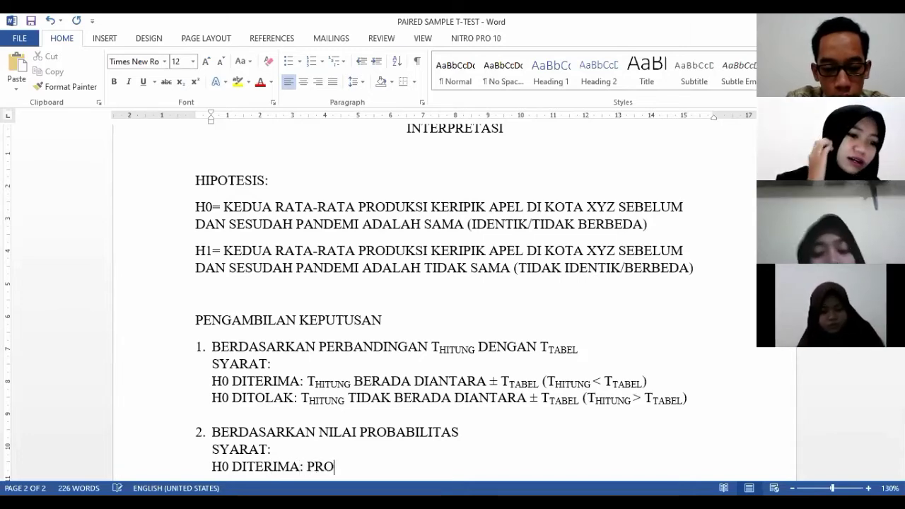
type("BABILITAS ")
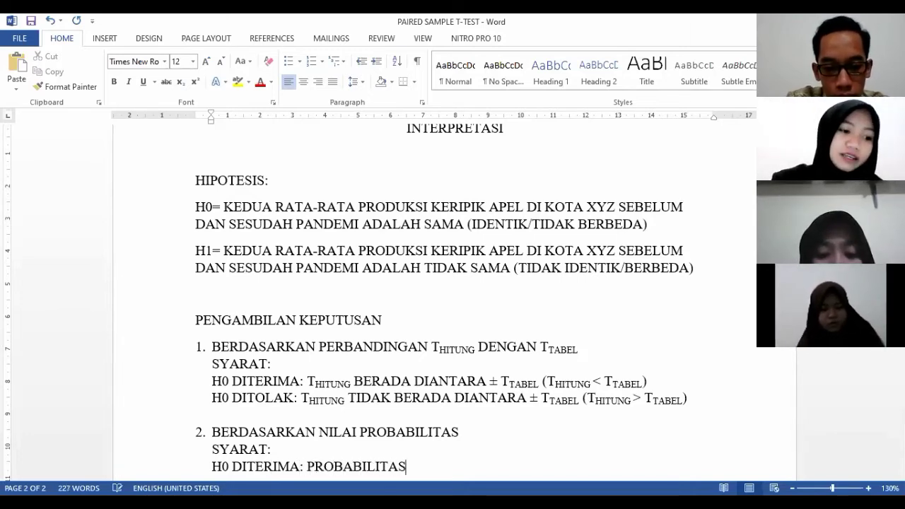
type("(SI")
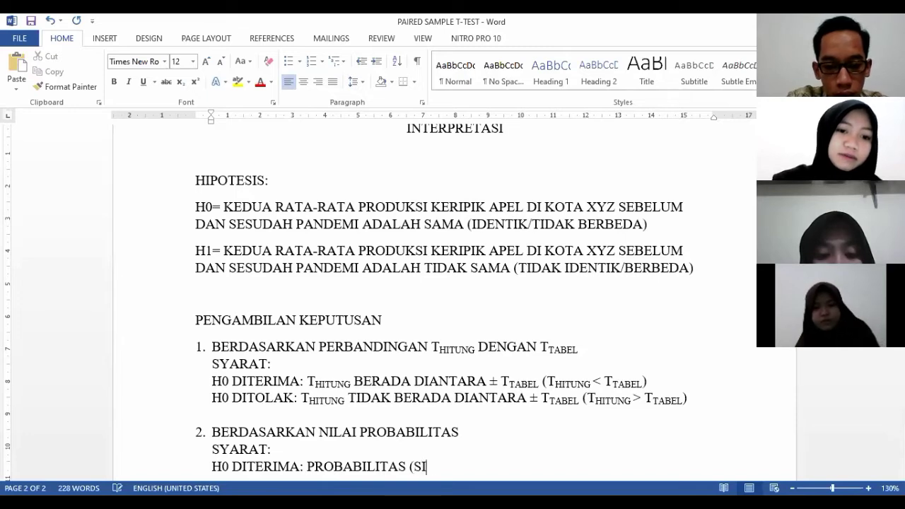
type("G) > ")
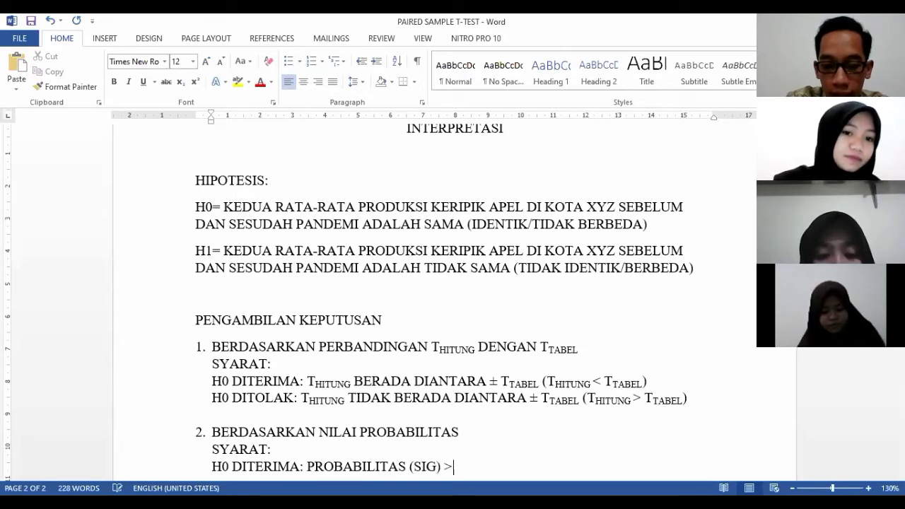
type("0,05")
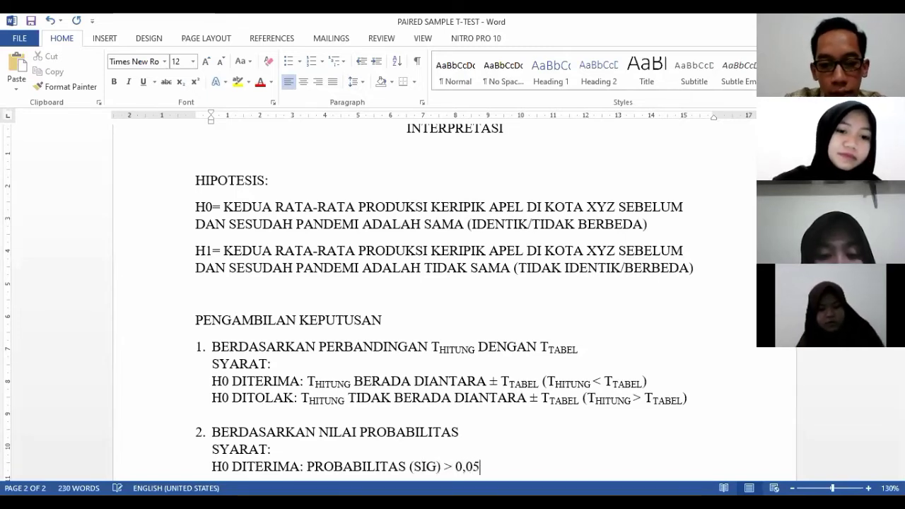
Add a line "H0 DITOLAK:" below it, completed with a copy of the probability condition whose sign is changed to "<".
key("Return")
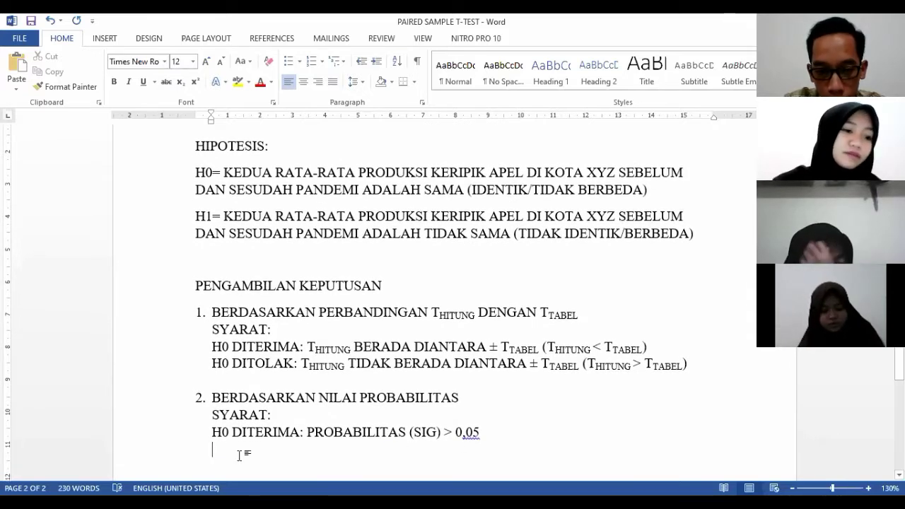
type("H0 DITOLAK:")
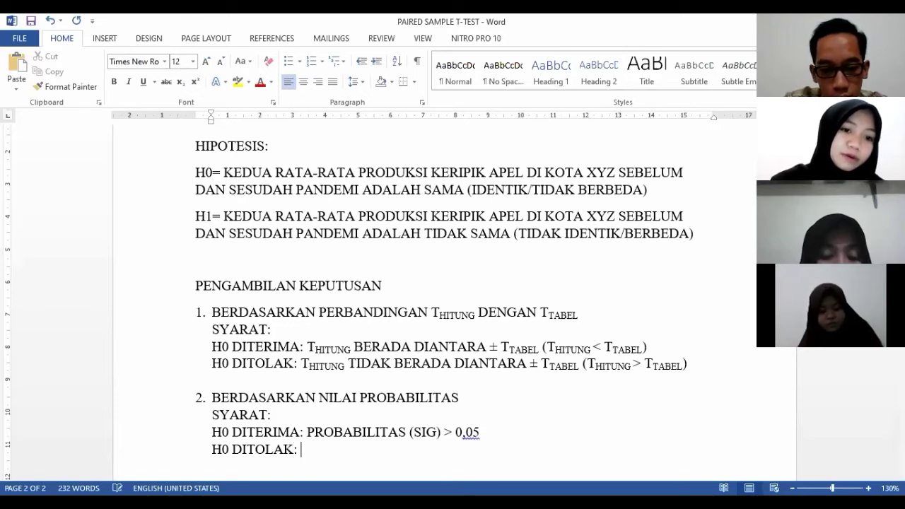
left_click_drag(315, 432, 475, 434)
key("ctrl+c")
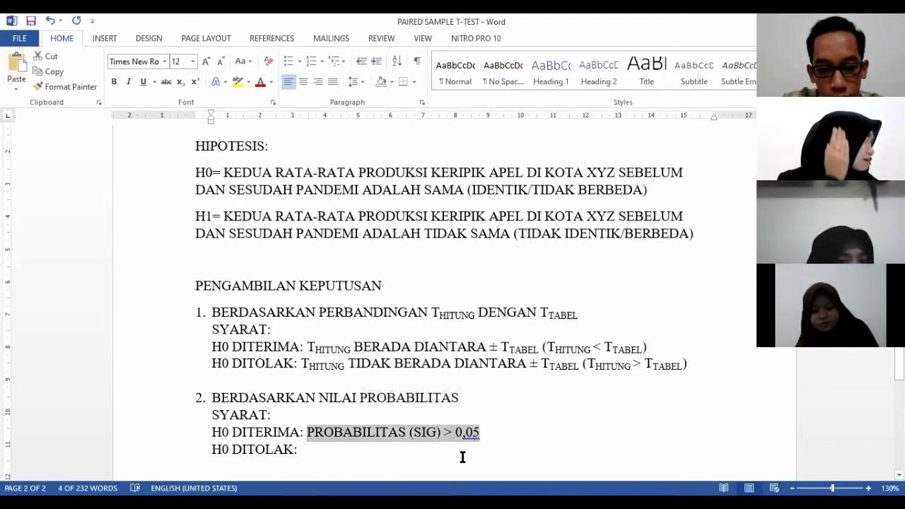
left_click(461, 452)
key("ctrl+v")
double_click(441, 450)
type("<")
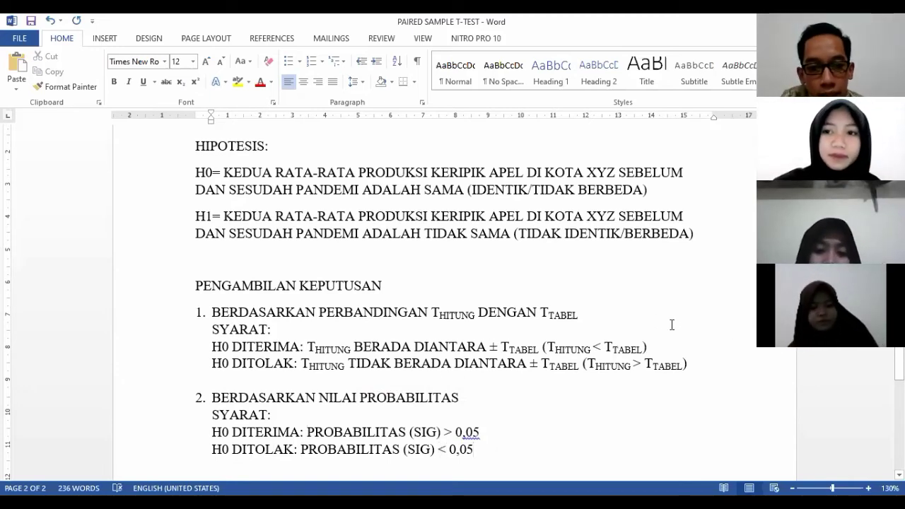
Below the first item's H0 DITOLAK line, leave a blank line and add "THITUNG:" with HITUNG as subscript.
left_click(684, 364)
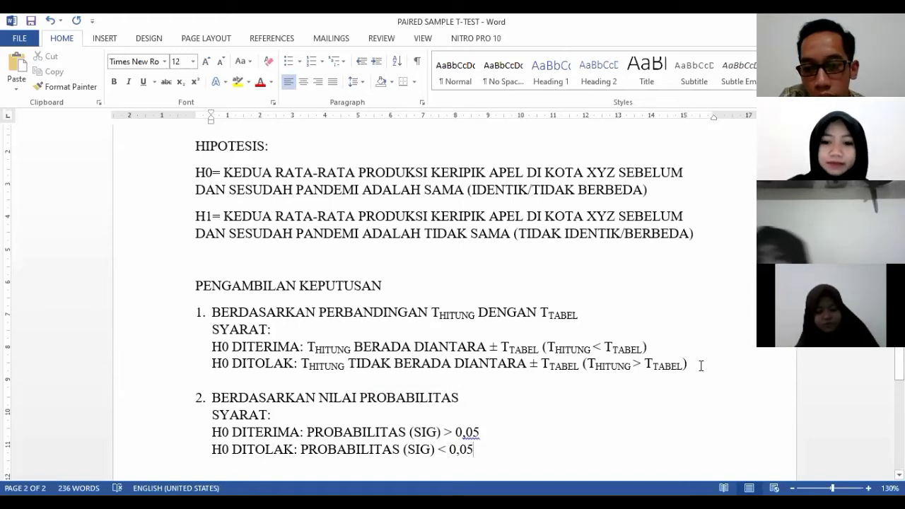
key("Return")
key("Return")
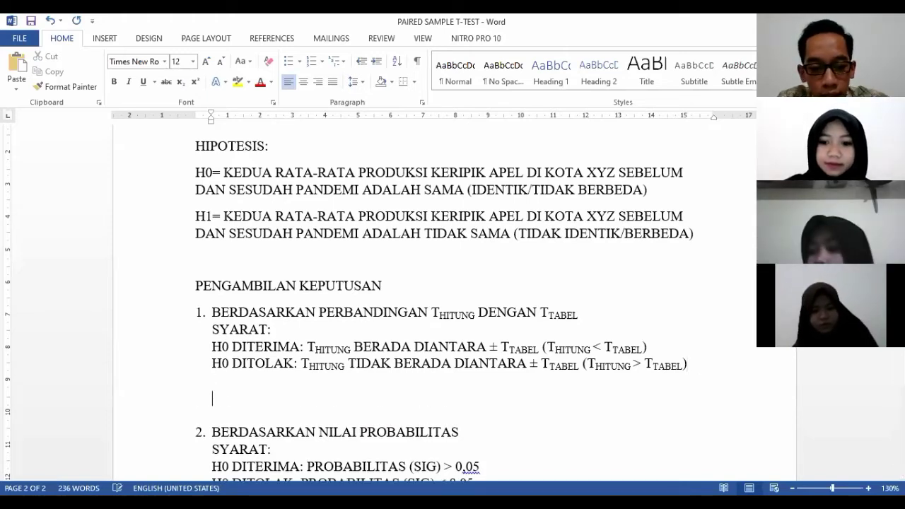
type("T")
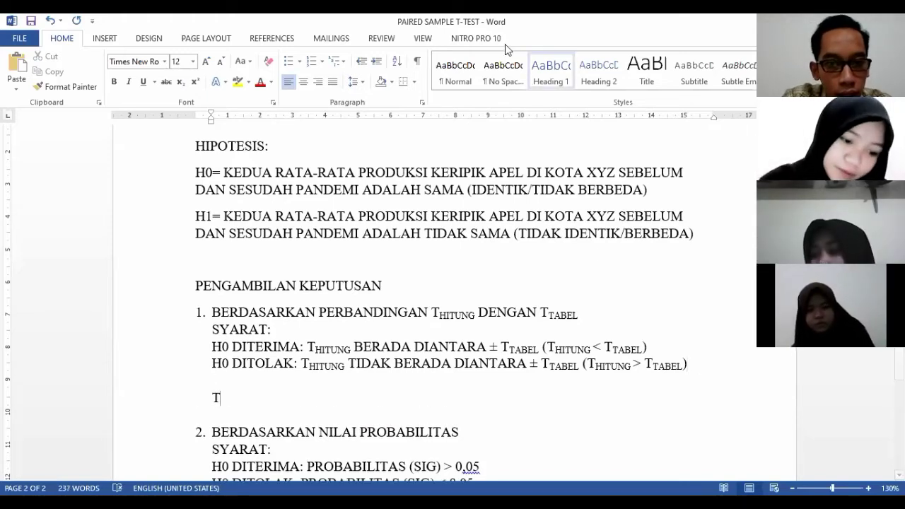
left_click(180, 82)
type("HITUN")
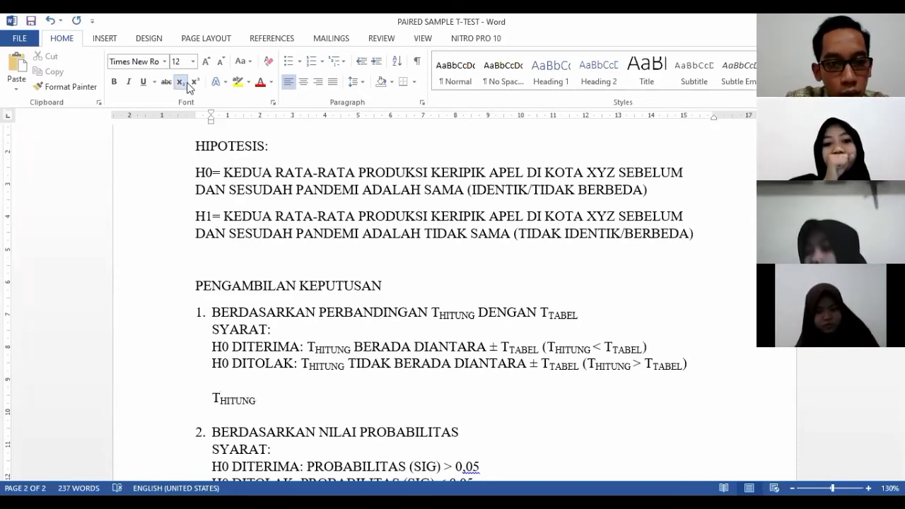
type("G")
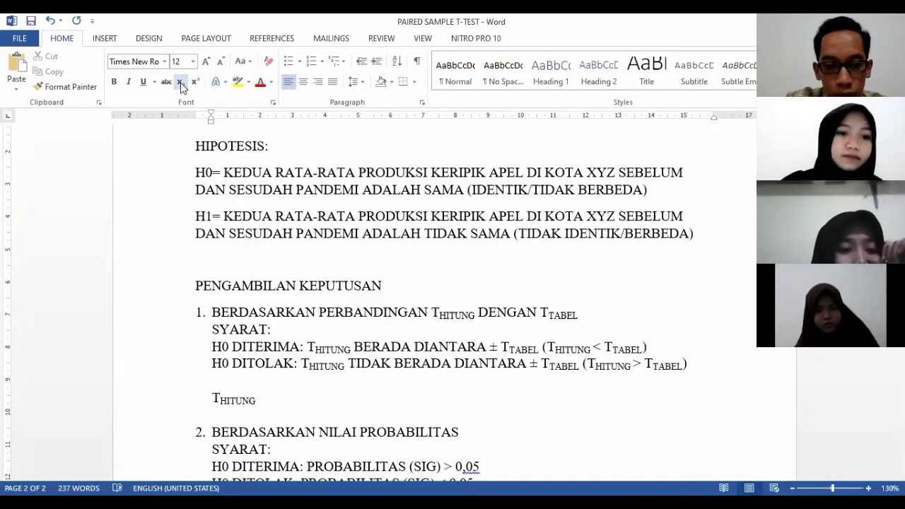
left_click(181, 82)
type(":")
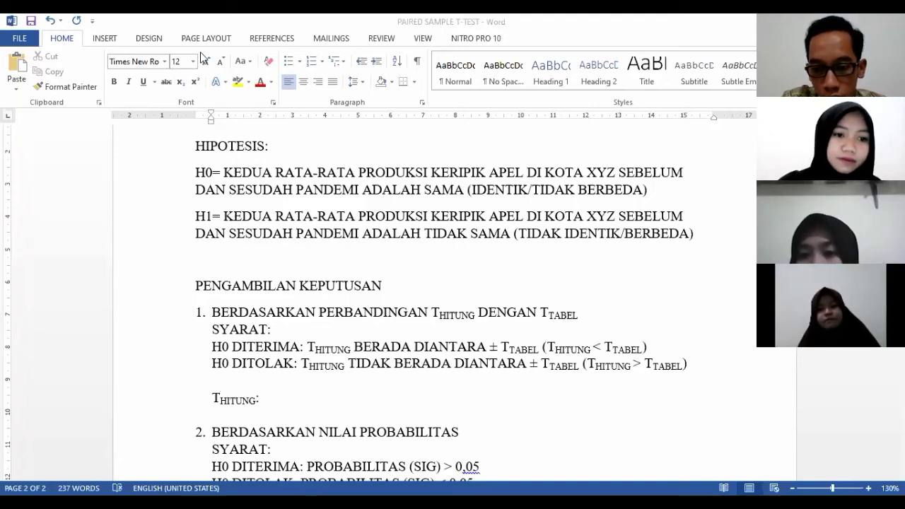
Look up the t value in the SPSS Paired Samples Test table and enter 4,500 after THITUNG: in Word.
key("alt+Tab")
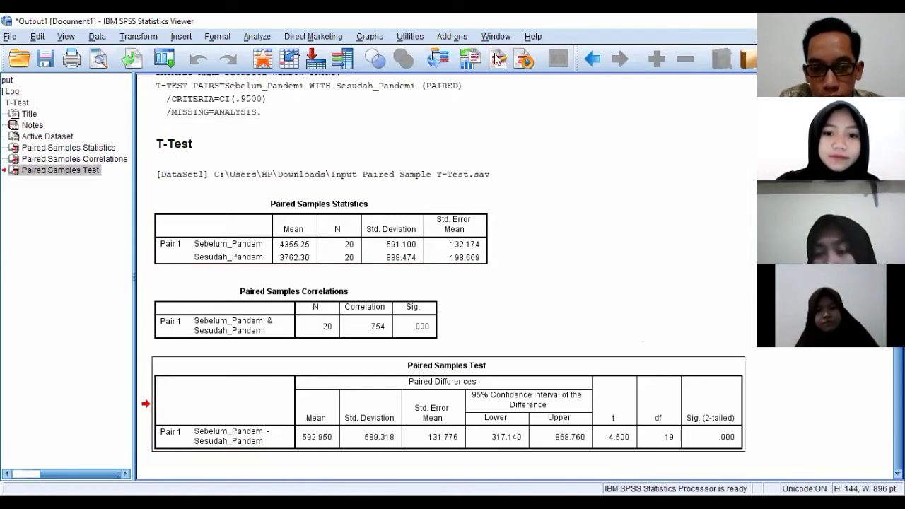
key("alt+Tab")
type("4,500")
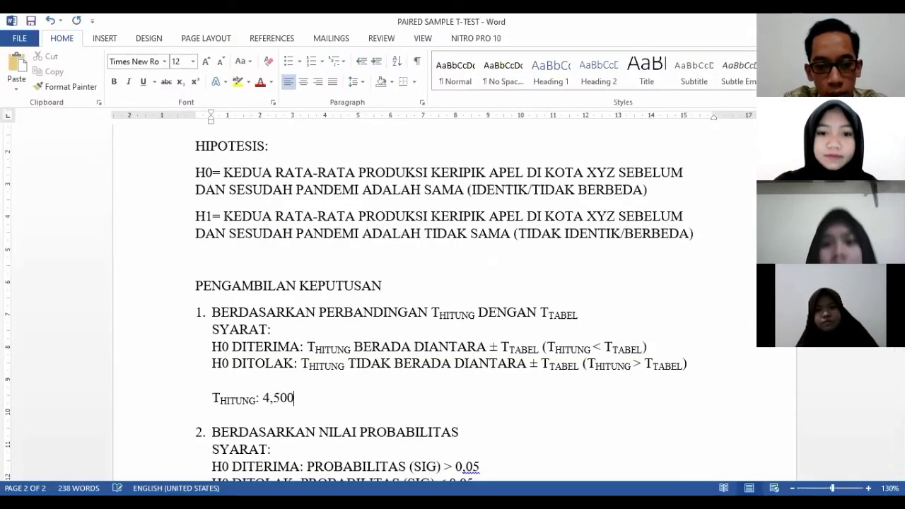
Leave a blank line below THITUNG and add "TTABEL: (?,?)" with TABEL as subscript.
key("Return")
key("Return")
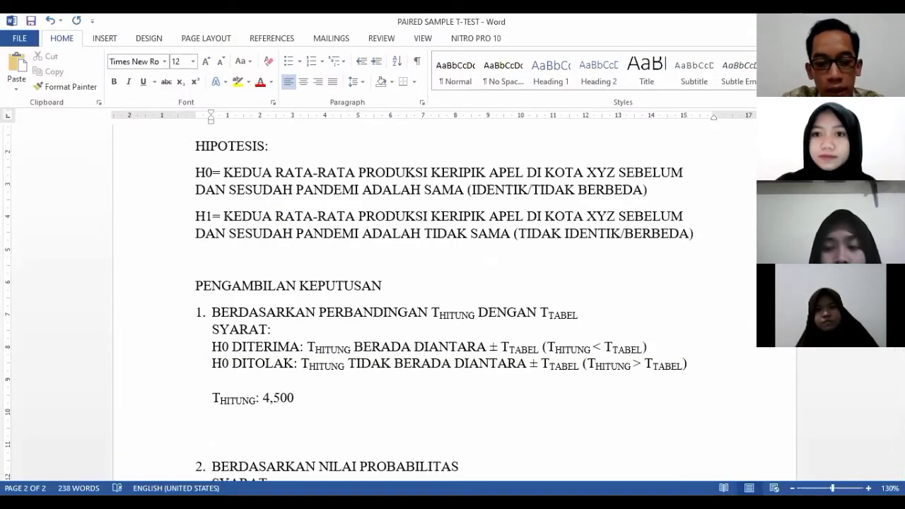
type("TTABEL")
left_click(181, 83)
type(":")
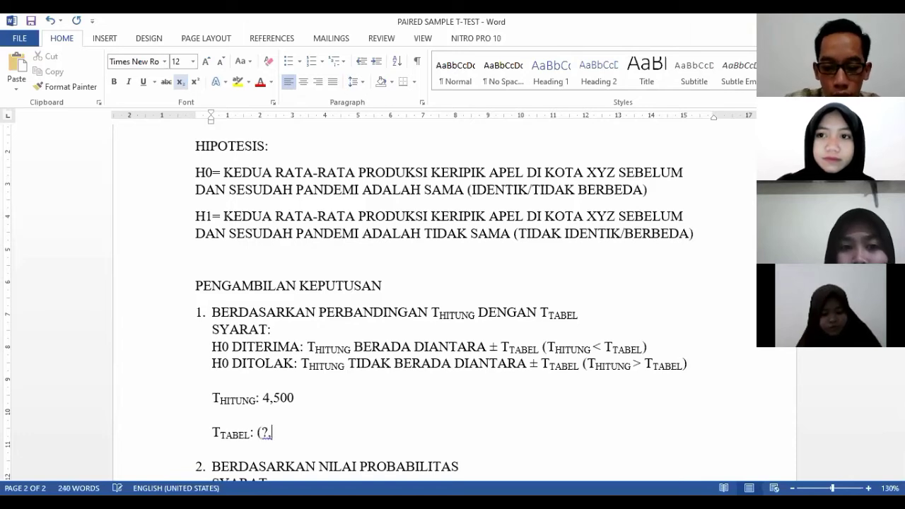
type("(?,?)")
Add the line "?1: TINGKAT KESALAHAN = 5% : 2 = 2,5%" under TTABEL, checking the Paired Samples Test output in SPSS.
key("Return")
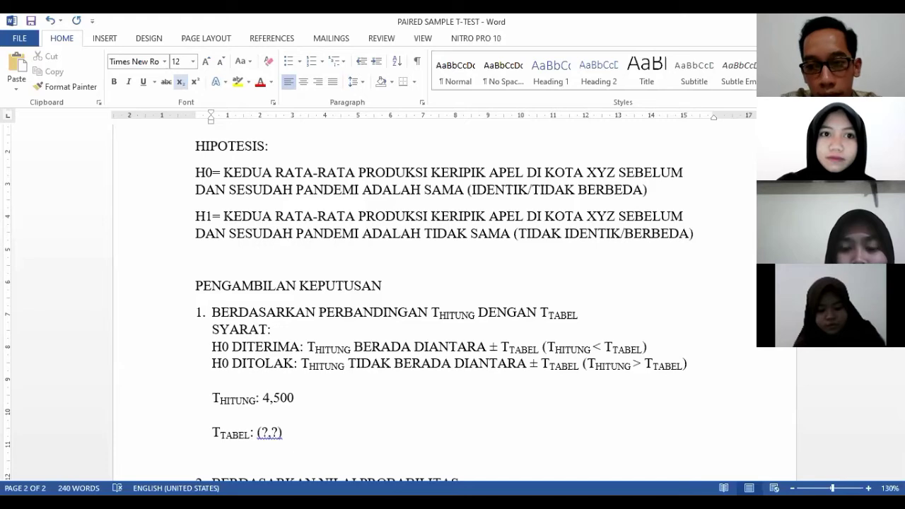
type("?1:")
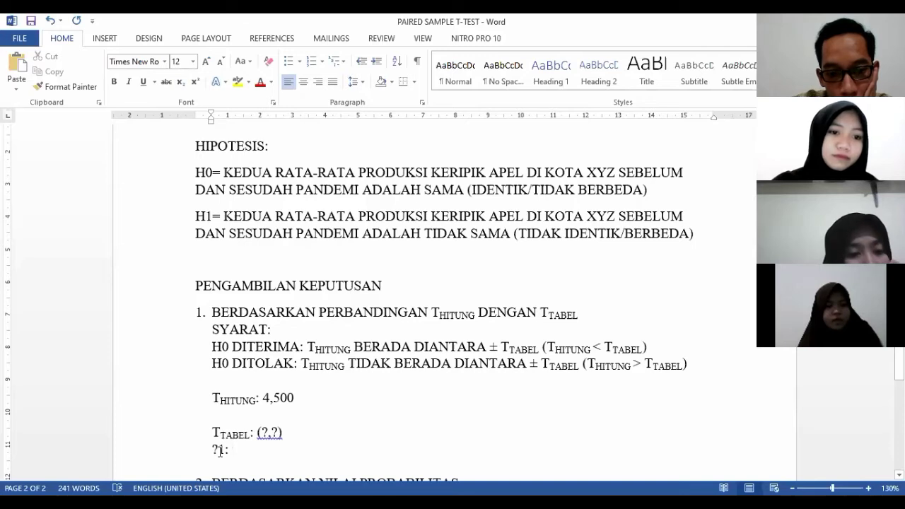
type("TINGKAT KESALAHAN")
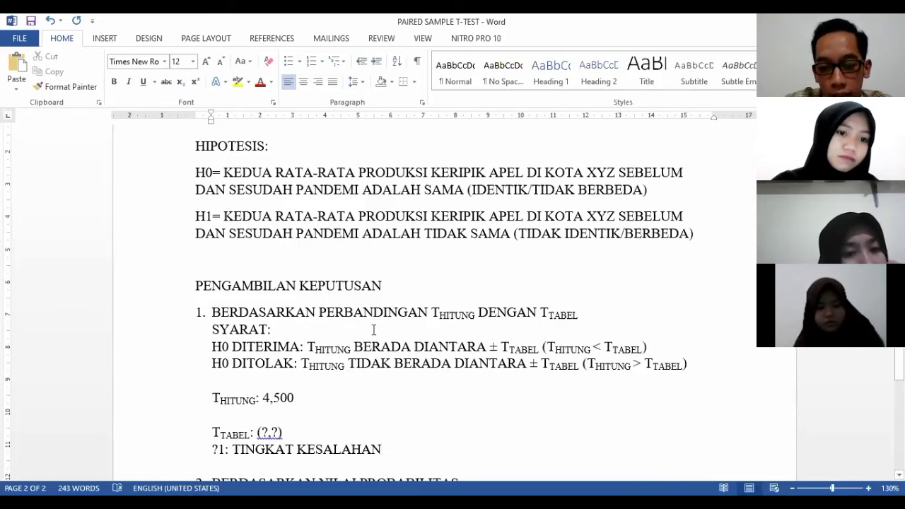
type("= 5")
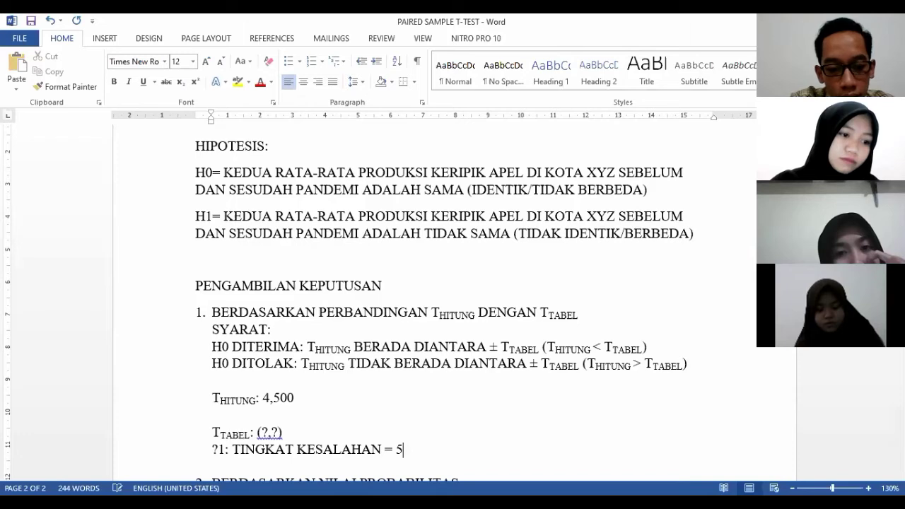
type("%")
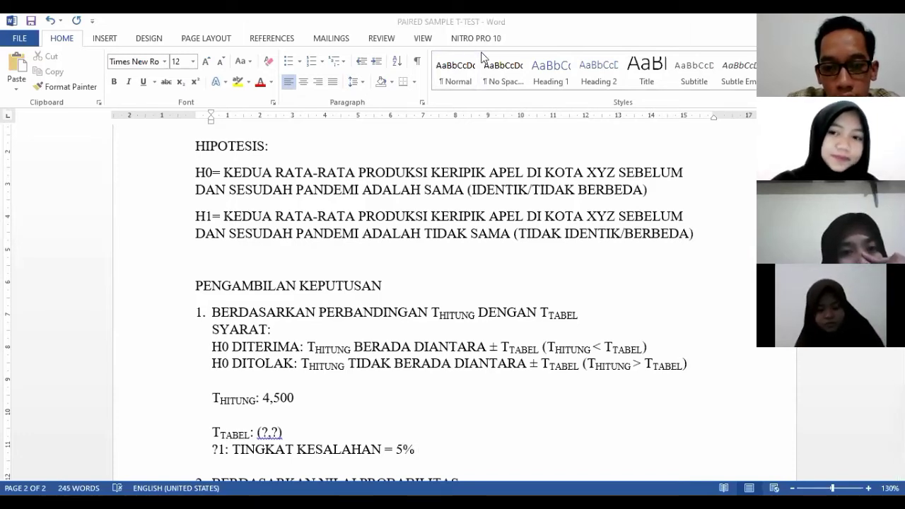
key("alt+Tab")
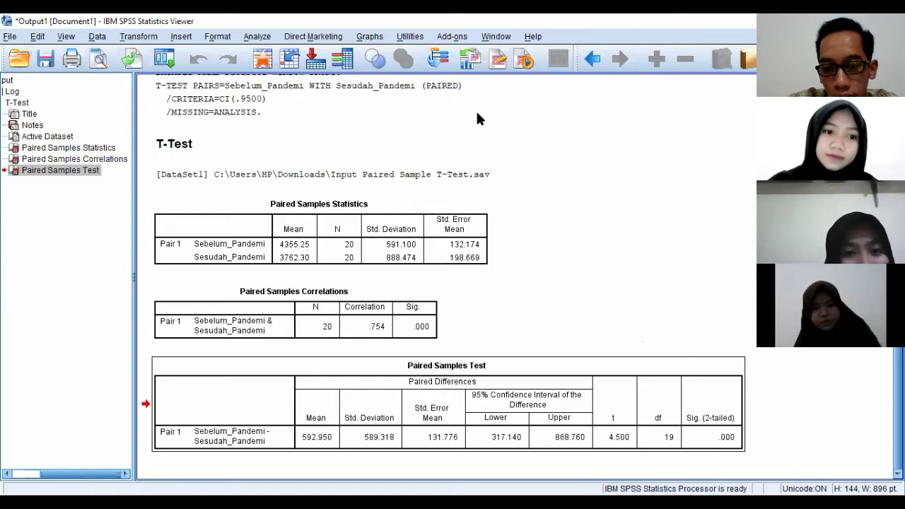
key("alt+Tab")
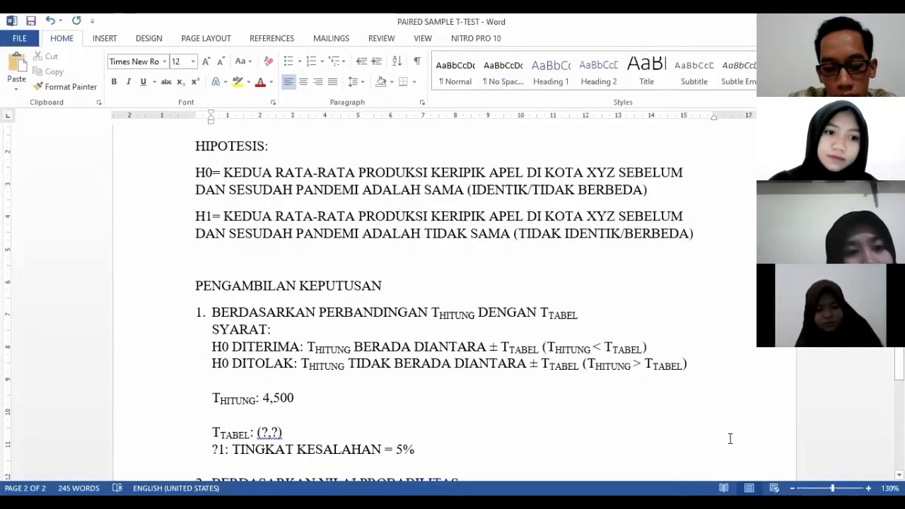
type("2 = 2,5%")
On a new line below the error rate, write the calculation "100% - 2,5% = 97,5%= 0,975".
key("Return")
type("100% ")
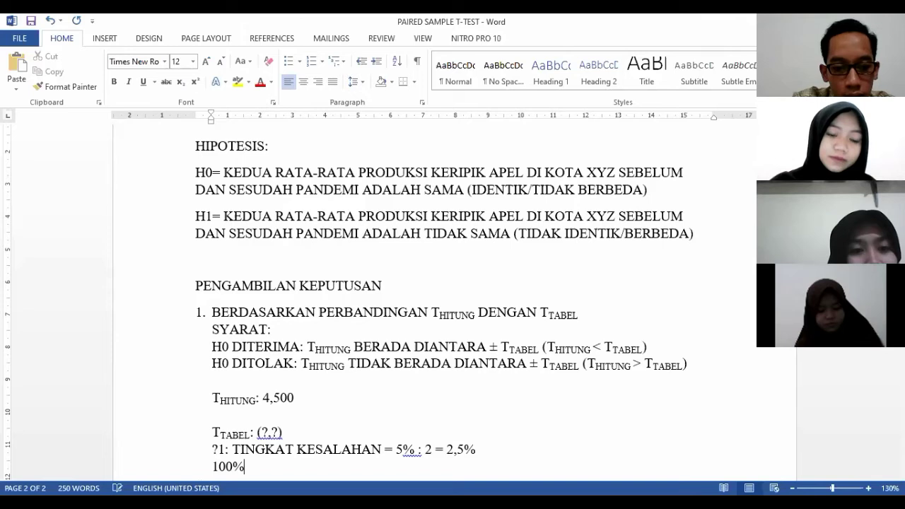
type("- ")
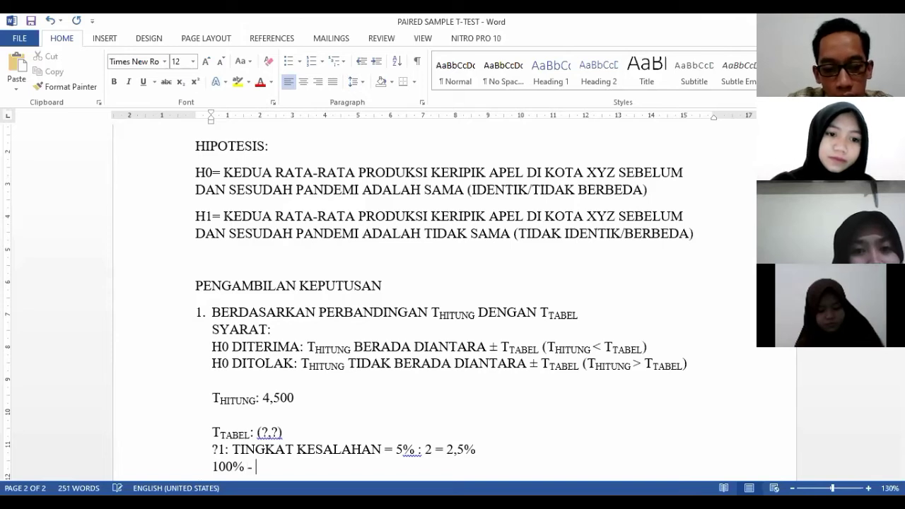
type("2,5%")
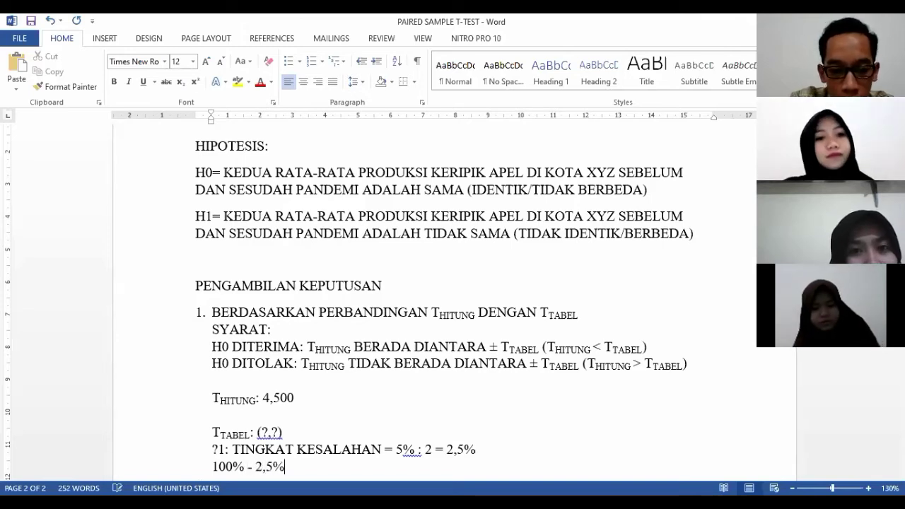
type(" = ")
type("97")
type(",5%")
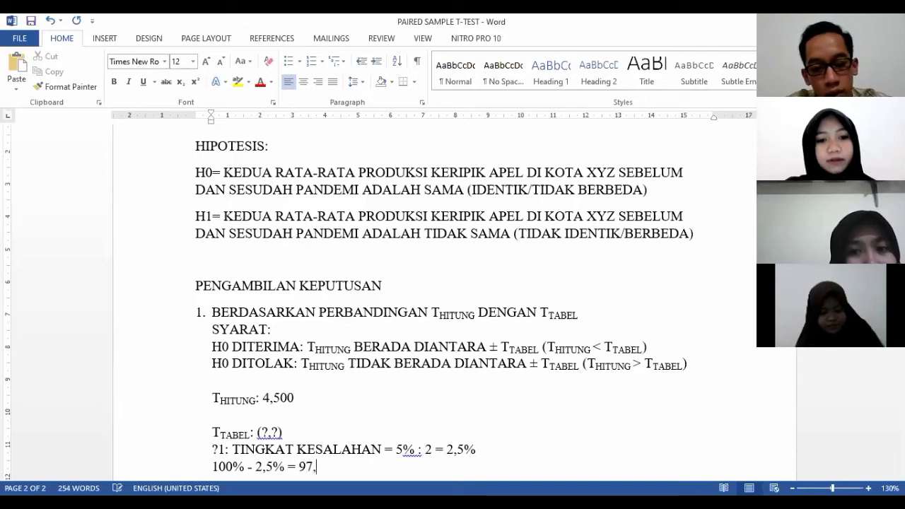
type("= 0,975")
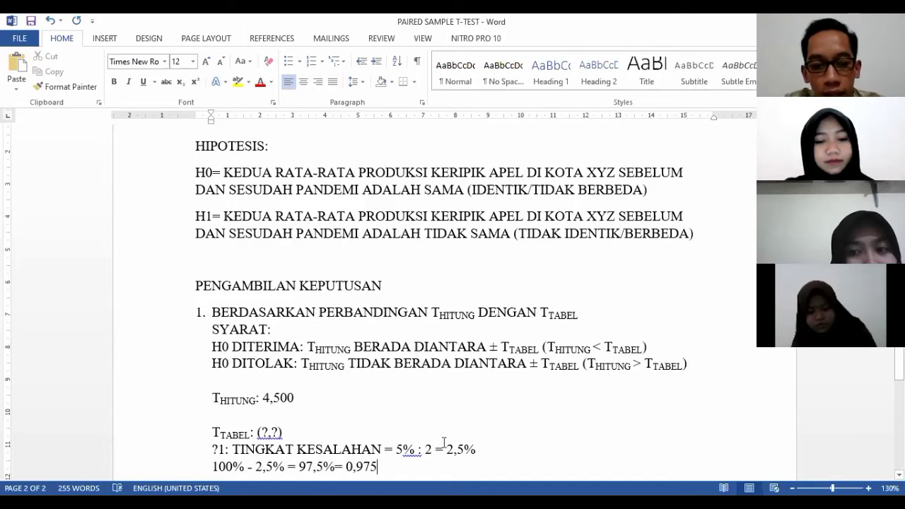
Make the value 0,975 at the end of the calculation bold.
left_click_drag(347, 467, 379, 466)
left_click(386, 442)
left_click(397, 467)
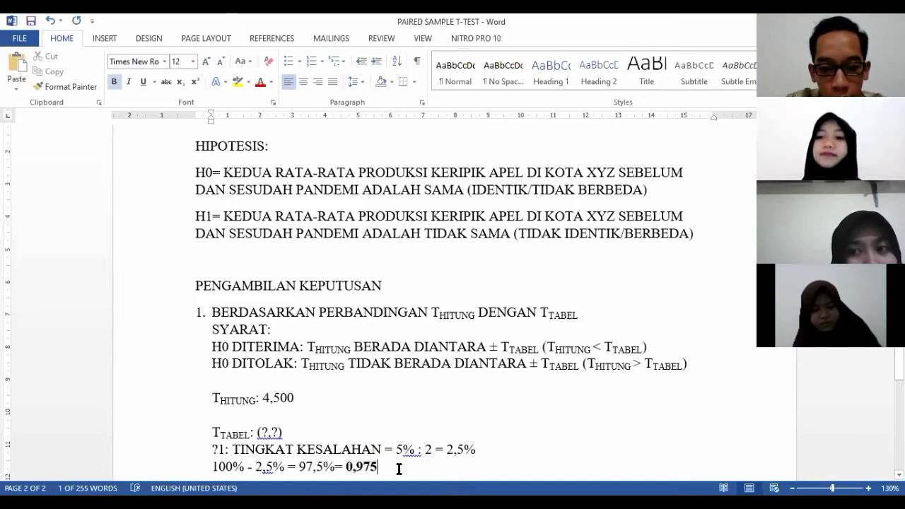
On a new line below the 0,975 calculation, write "?2: n-1 = 20 – 1 = 19" with the result 19 in bold.
key("Return")
key("ctrl+b")
type("?2: n-1 =")
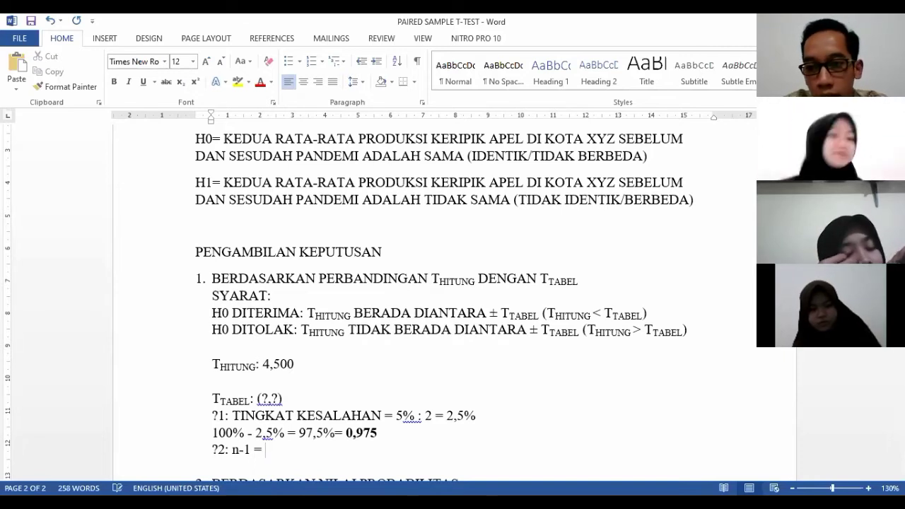
type("20 ")
type("- 1 = 19")
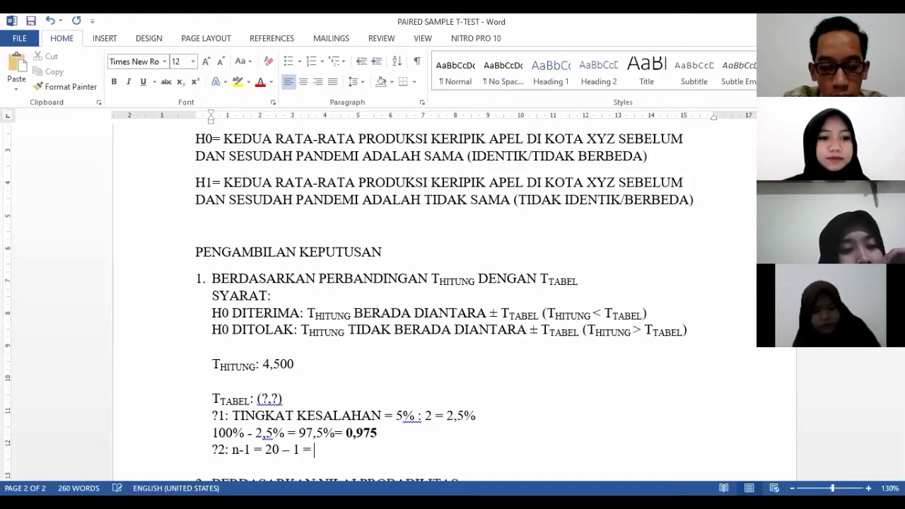
key("shift+Left")
key("shift+Left")
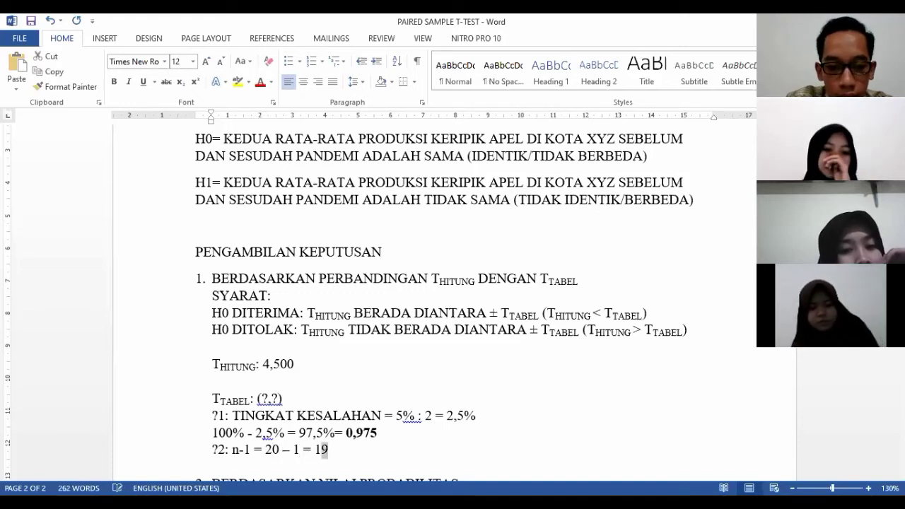
key("ctrl+b")
Leave a blank line below the ?2 calculation and add "TTABEL:" in regular weight with TABEL as subscript.
left_click(424, 454)
key("Return")
key("Return")
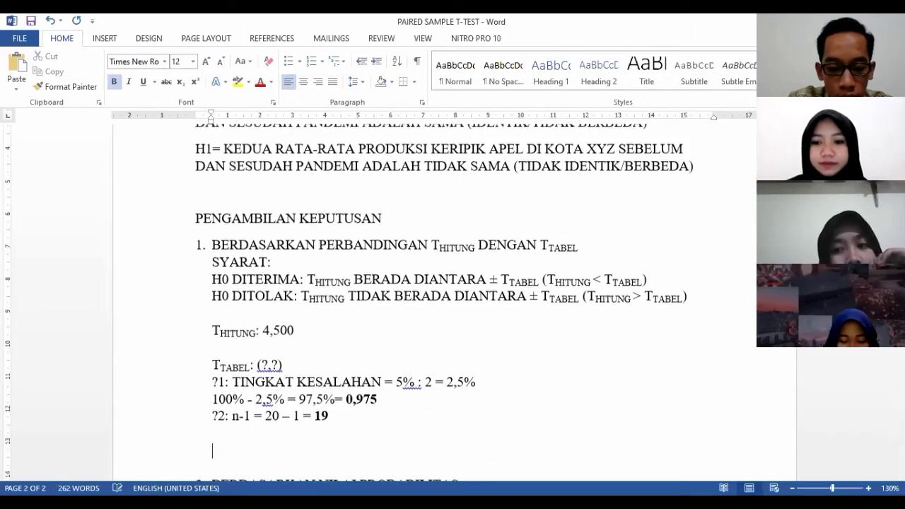
key("ctrl+b")
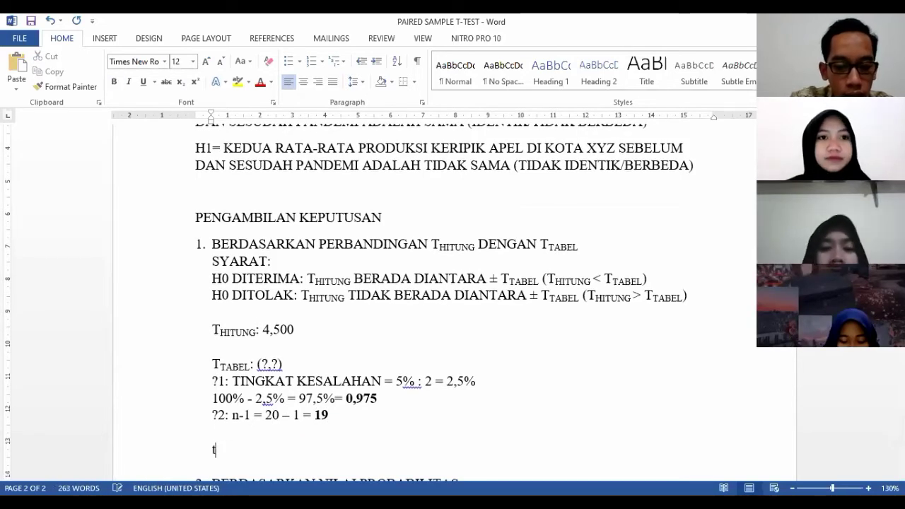
type("T")
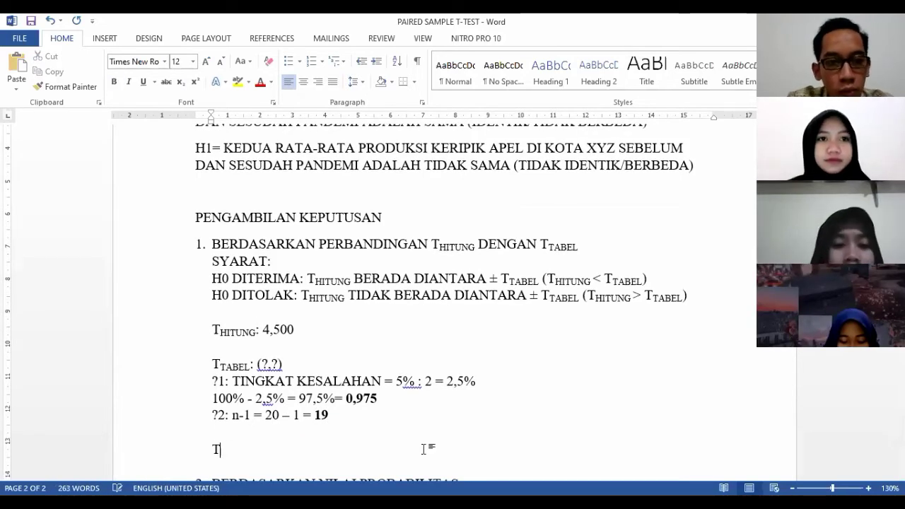
left_click(179, 83)
type("TABEL")
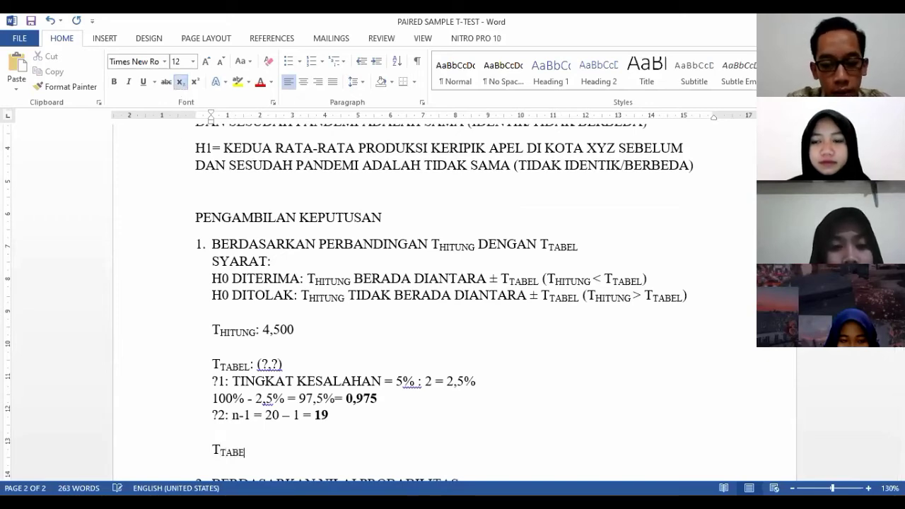
left_click(180, 83)
type(":")
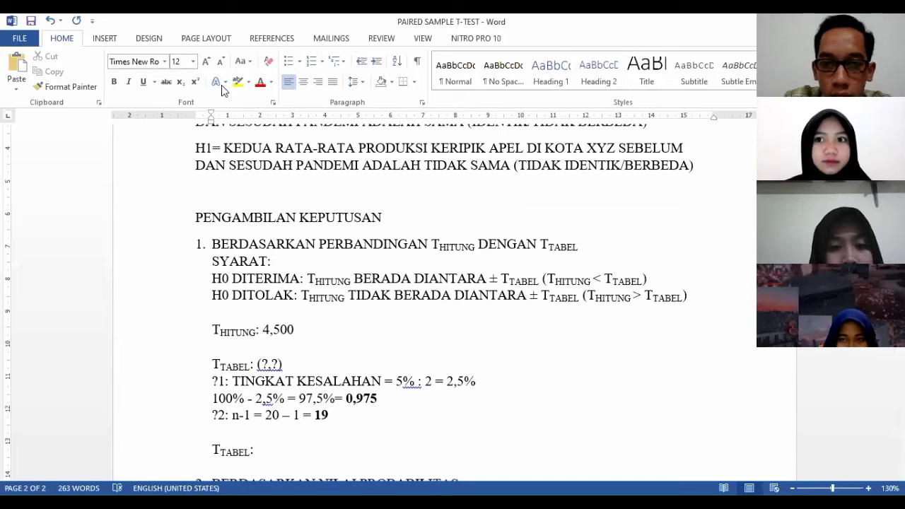
Switch to the SPSS Data Editor and start a Compute Variable transformation with Ttabel as the target variable.
left_click(472, 54)
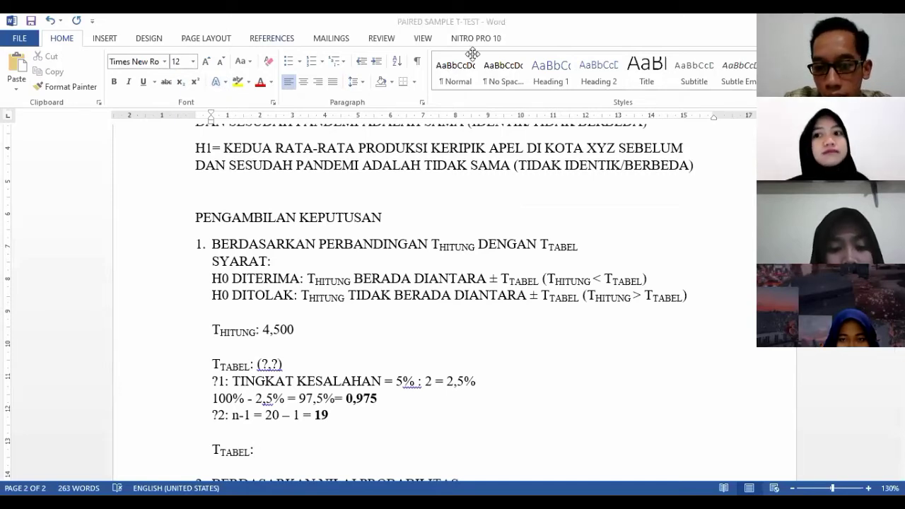
key("alt+Tab")
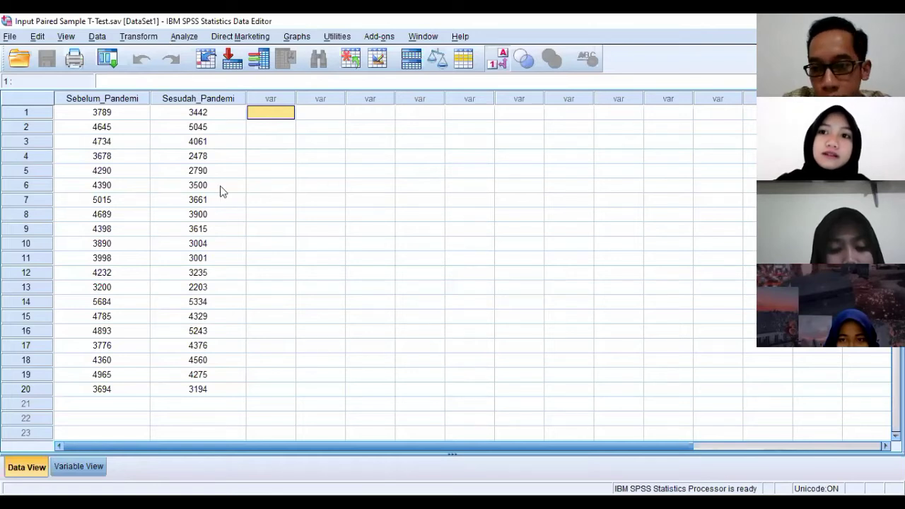
left_click(147, 39)
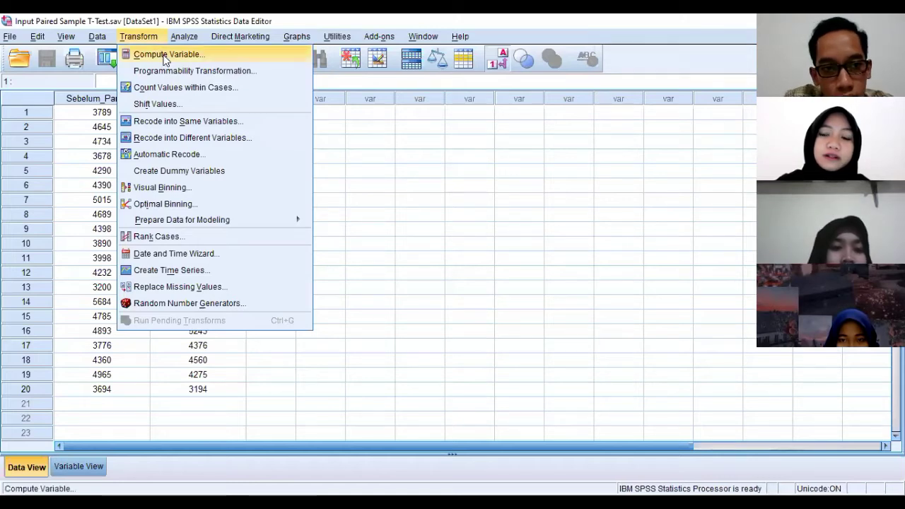
left_click(164, 56)
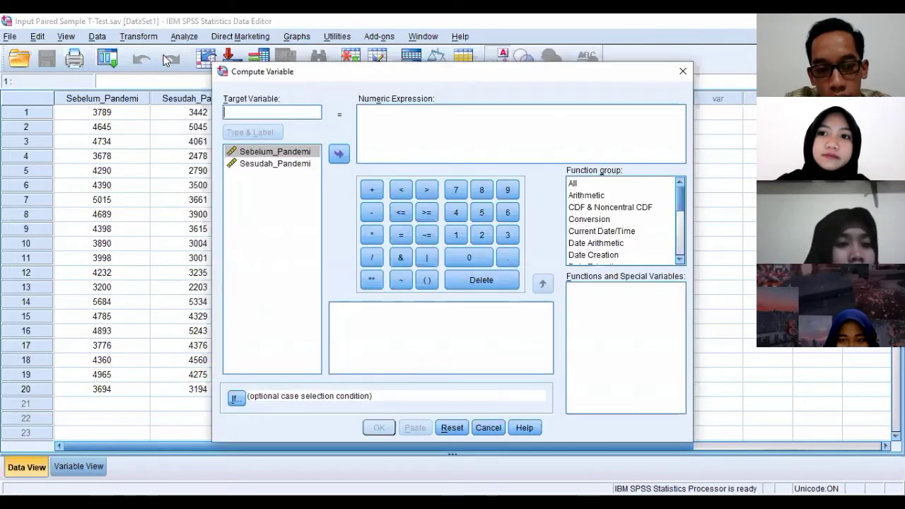
type("Ttabel")
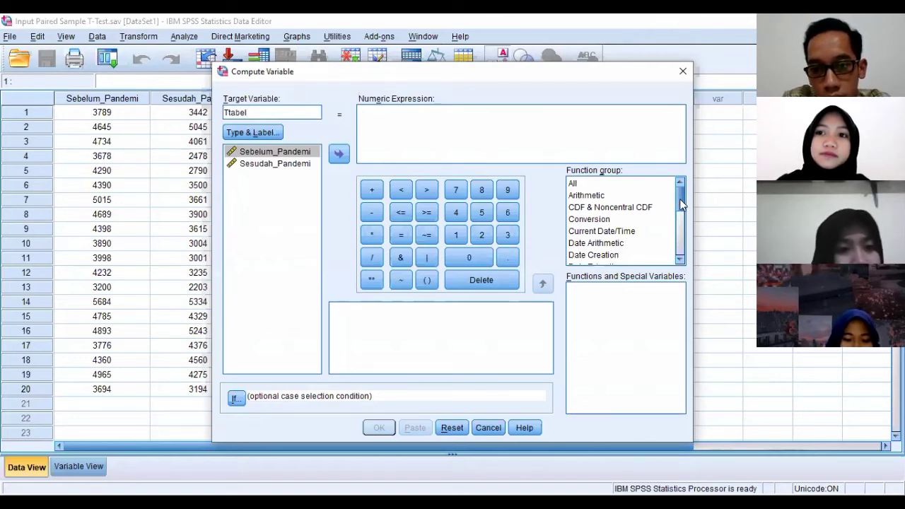
Insert the Idf.T function from the Inverse DF group into the numeric expression.
left_click_drag(679, 199, 680, 207)
left_click(593, 247)
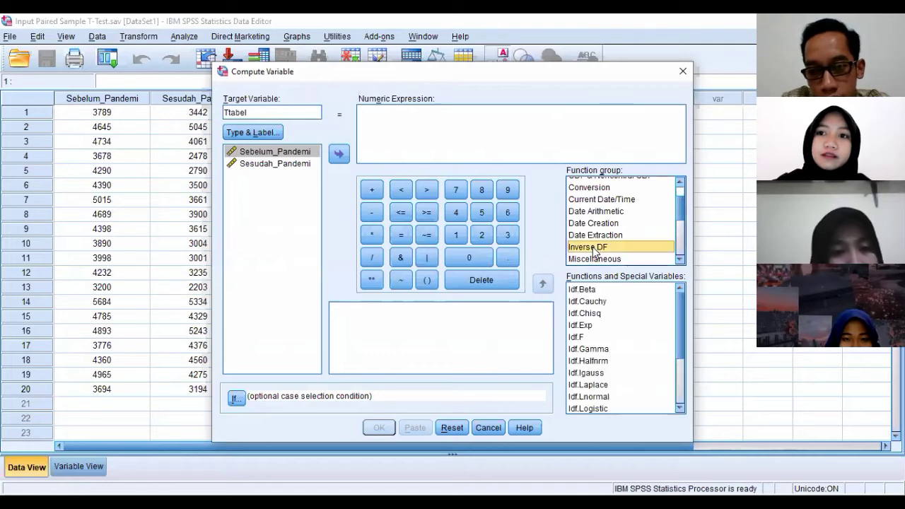
left_click_drag(678, 333, 677, 368)
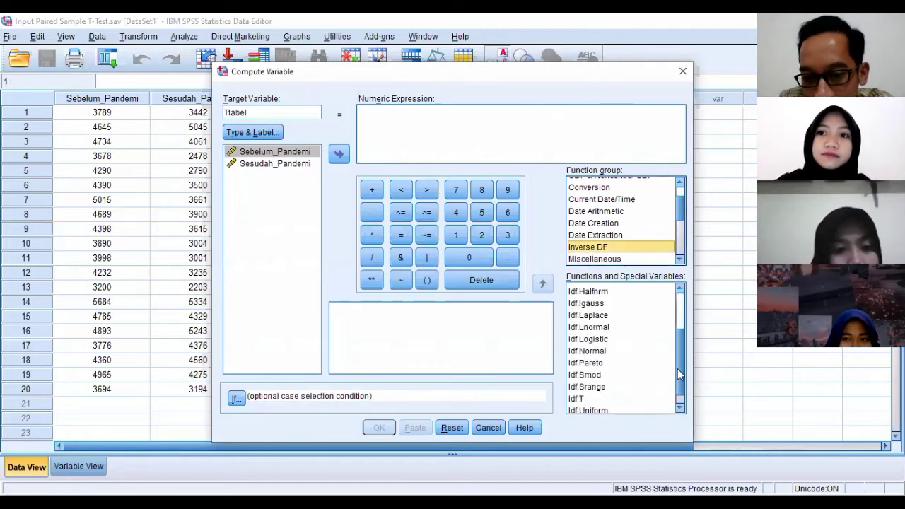
left_click(600, 399)
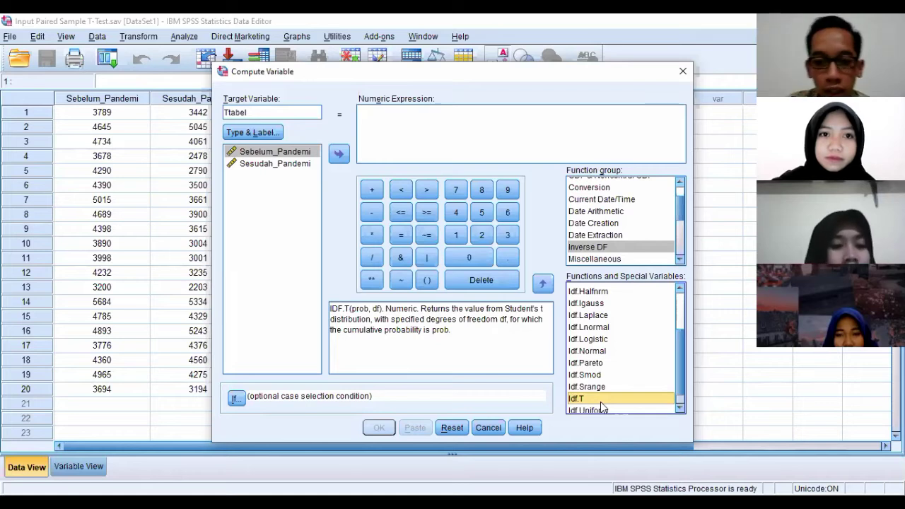
left_click(549, 285)
Complete the expression as IDF.T(0.975,19) and run the computation.
type("0")
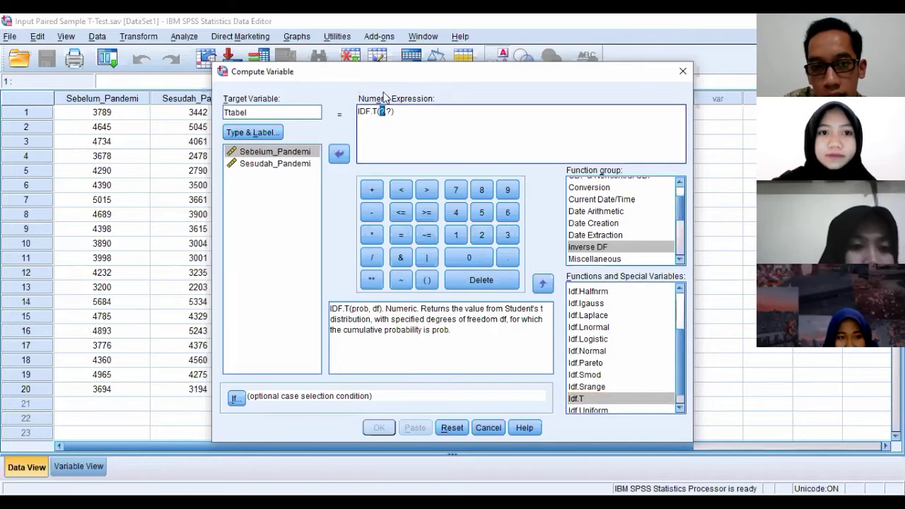
type(".975")
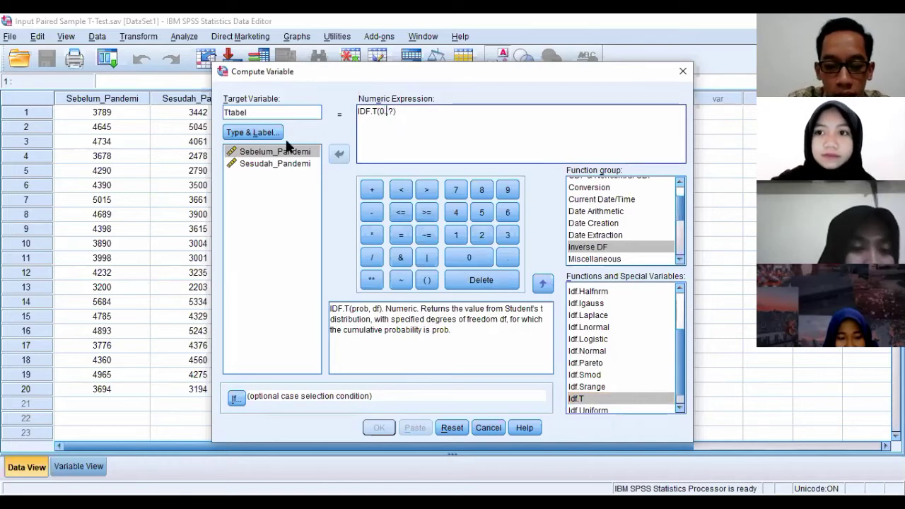
key("shift+Right")
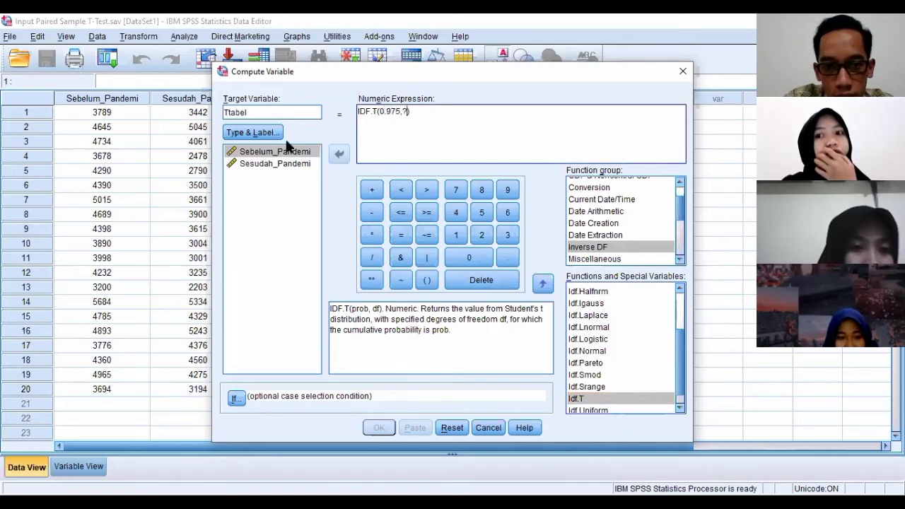
type("19")
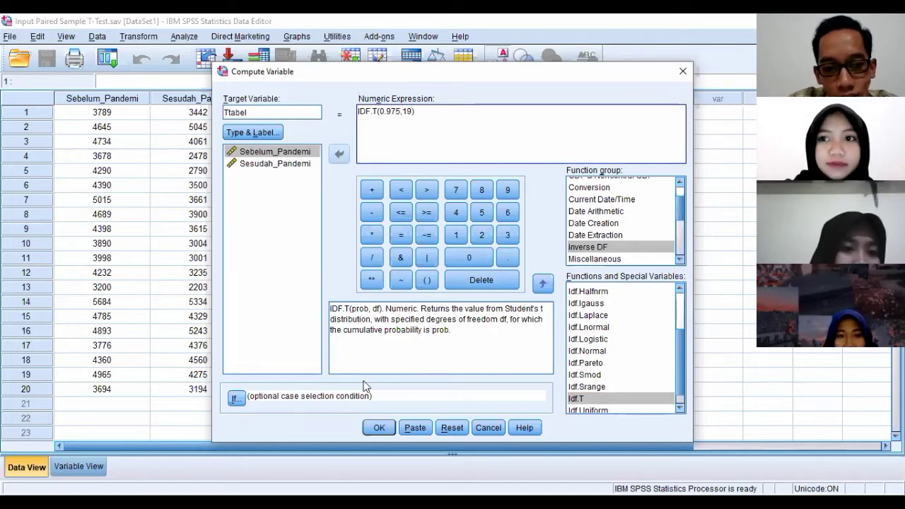
left_click(375, 429)
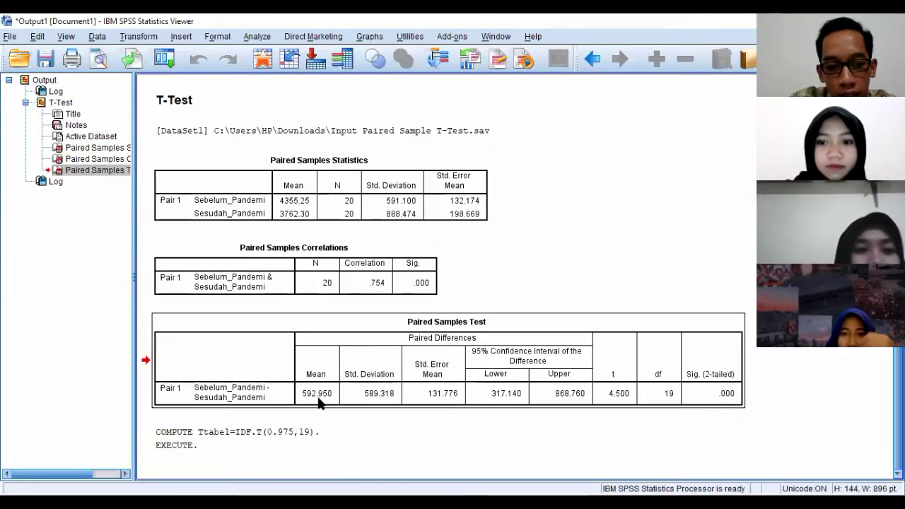
Check the compute log and the new Ttabel column in SPSS, then return to Word and enter 2,09 after "TTABEL:".
left_click(170, 446)
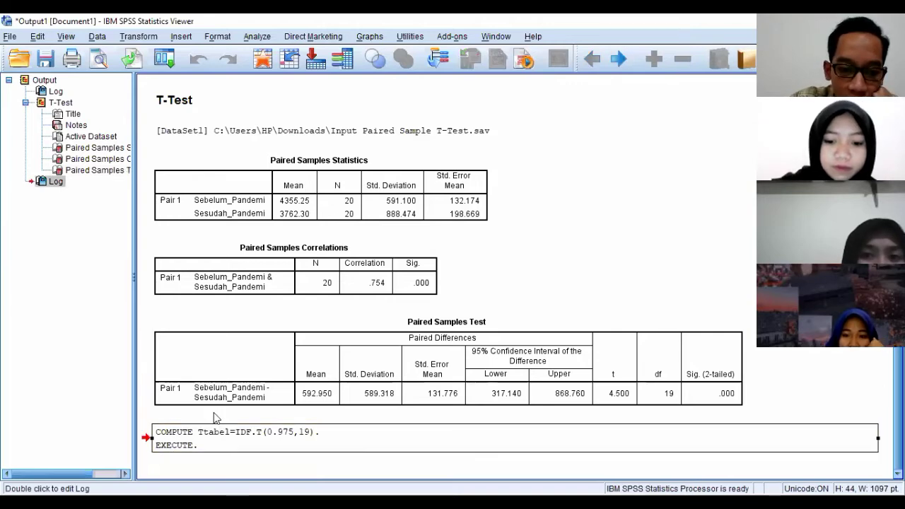
left_click(205, 437)
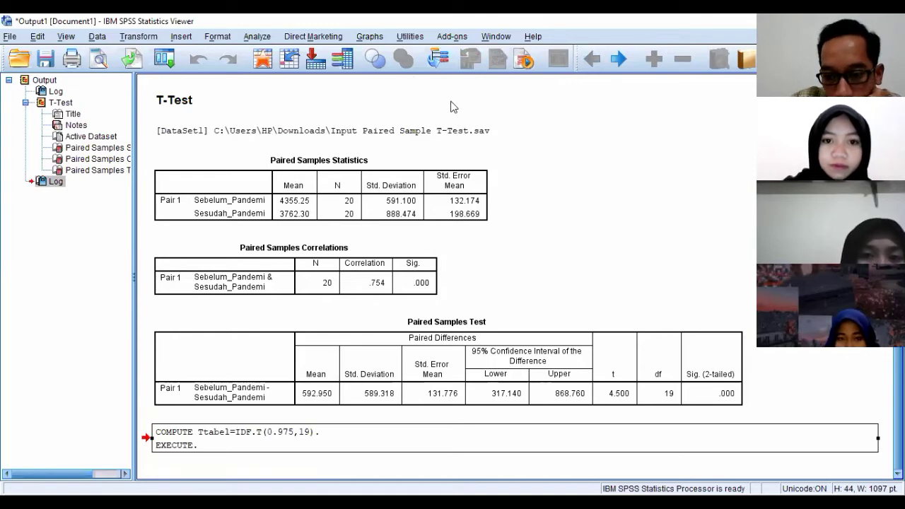
key("alt+Tab")
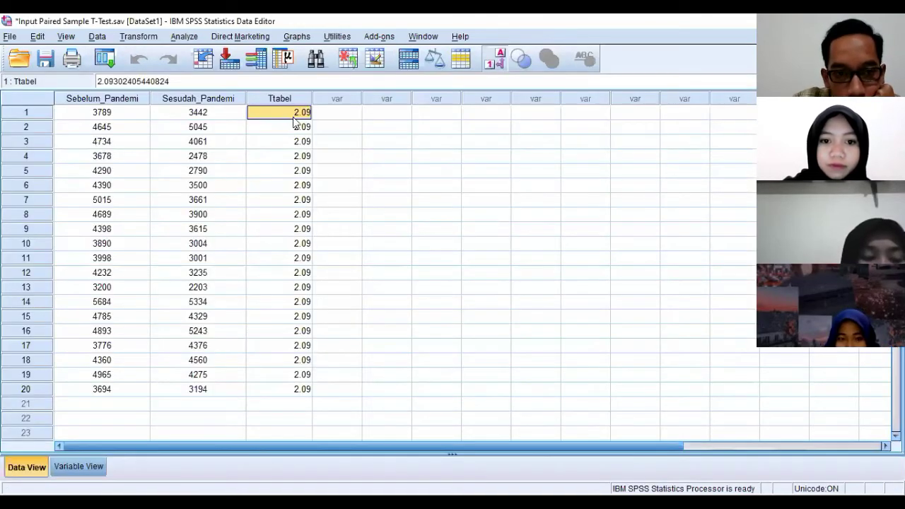
left_click(294, 127)
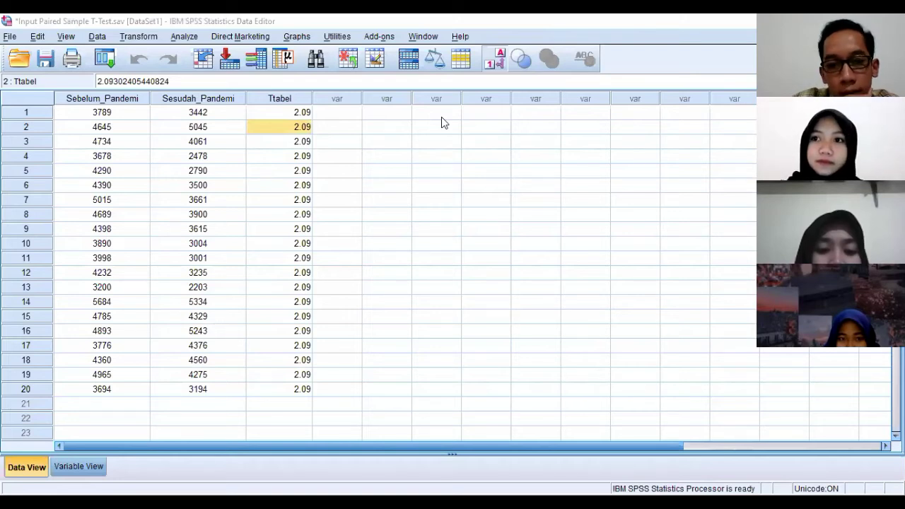
key("alt+Tab")
type("9")
Leave a blank line below the TTABEL value and add the side-by-side headings THITUNG and TTABEL, with HITUNG and TABEL as subscripts.
key("Return")
key("Return")
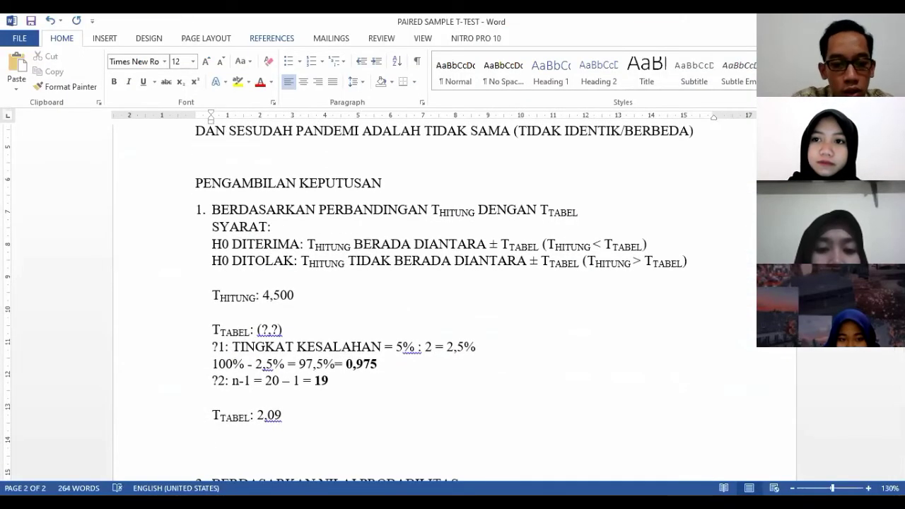
type("T")
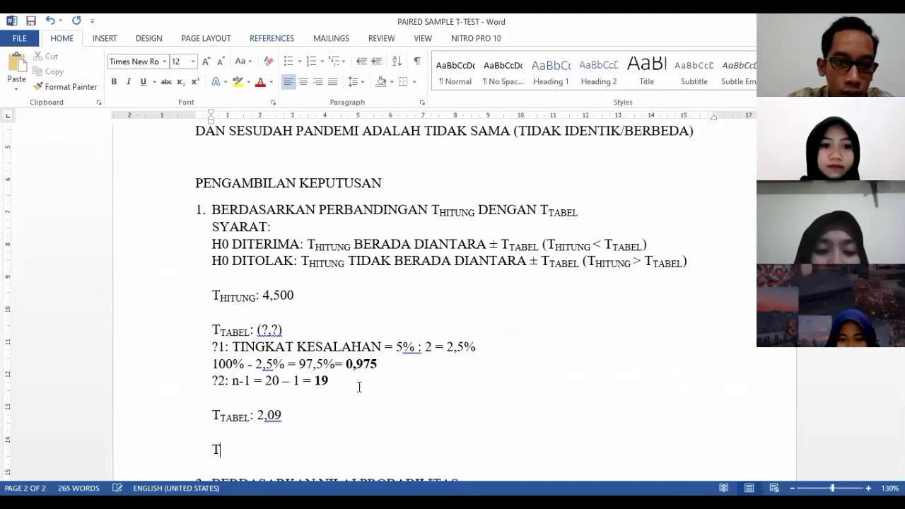
left_click(181, 83)
type("HITUNG")
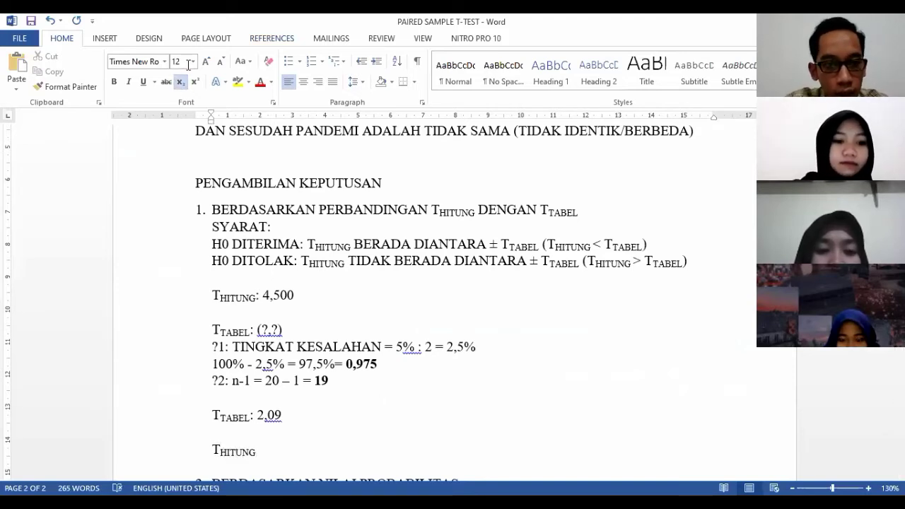
left_click(185, 79)
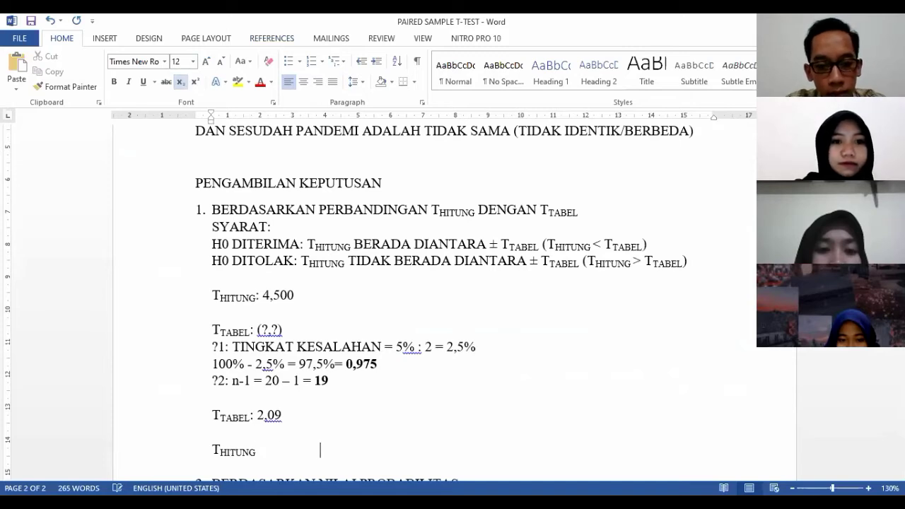
type("T")
left_click(181, 83)
type("ABEL")
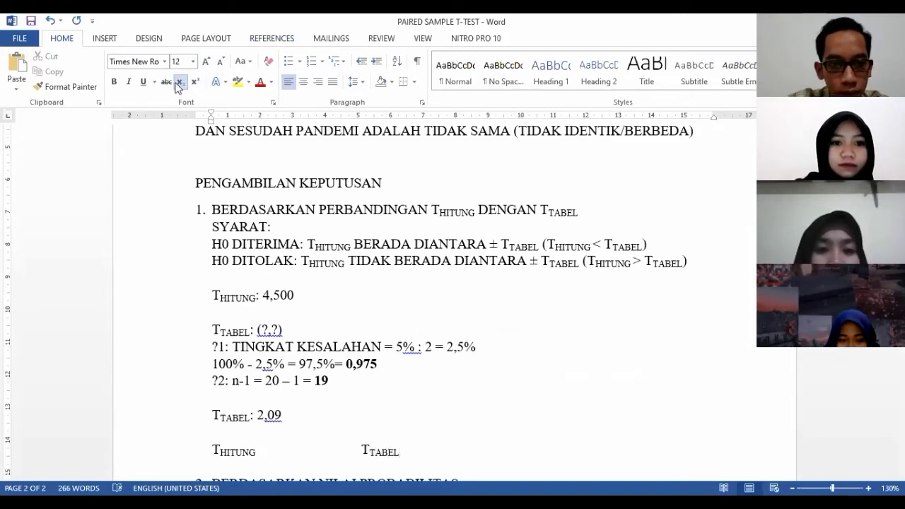
key("ctrl+equal")
On the line below the headings, enter 4,500 under THITUNG and 2,09 under TTABEL.
key("Return")
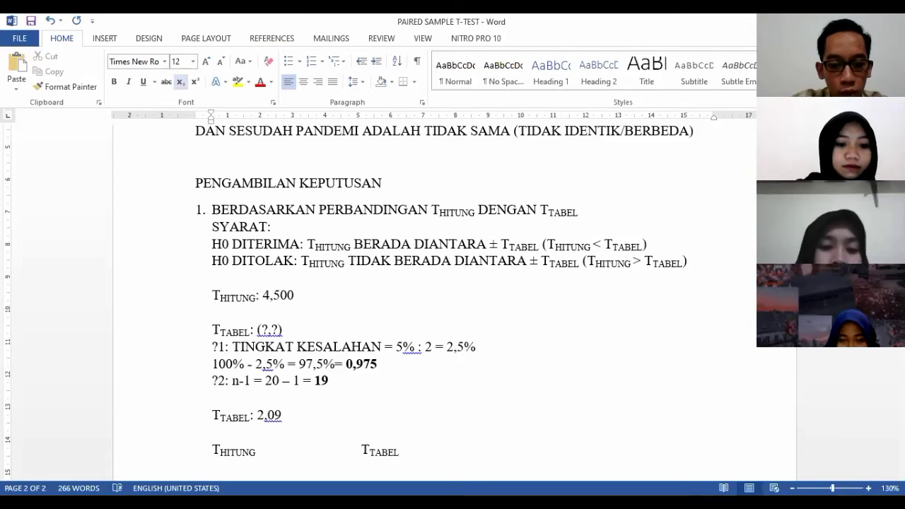
type("4,500")
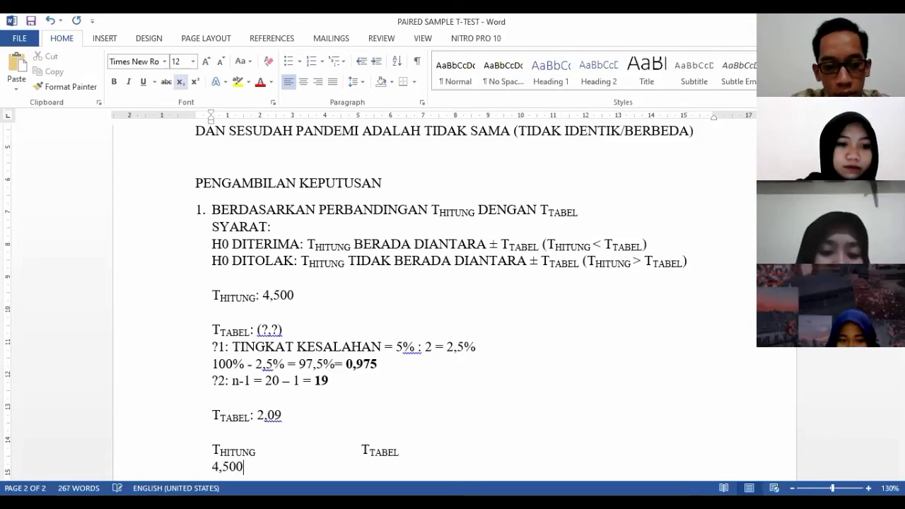
key("Tab")
key("Tab")
key("Tab")
type("2,09")
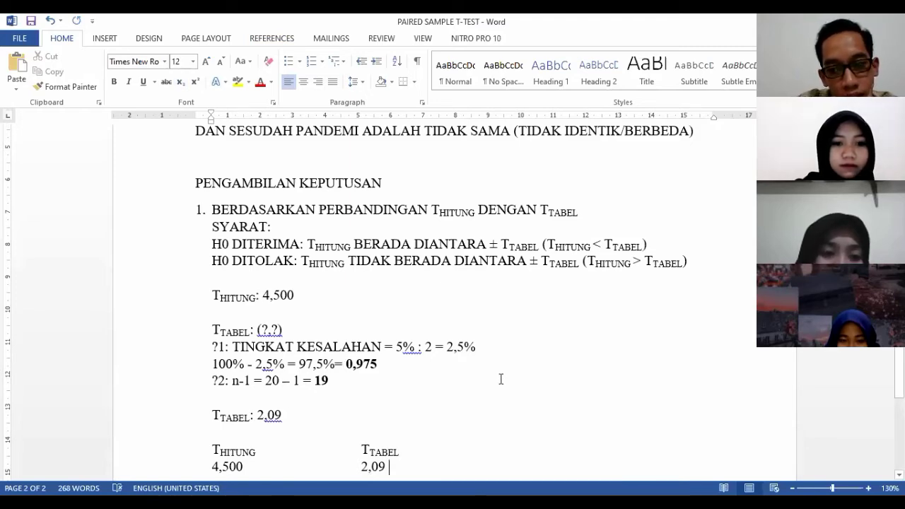
Insert a ">" sign between 4,500 and 2,09 in the THITUNG and TTABEL comparison.
left_click_drag(899, 367, 899, 388)
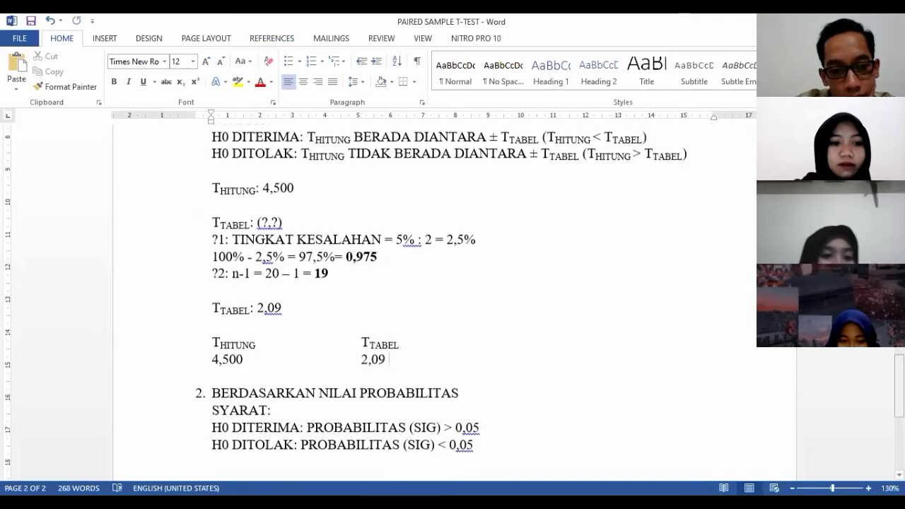
left_click(303, 359)
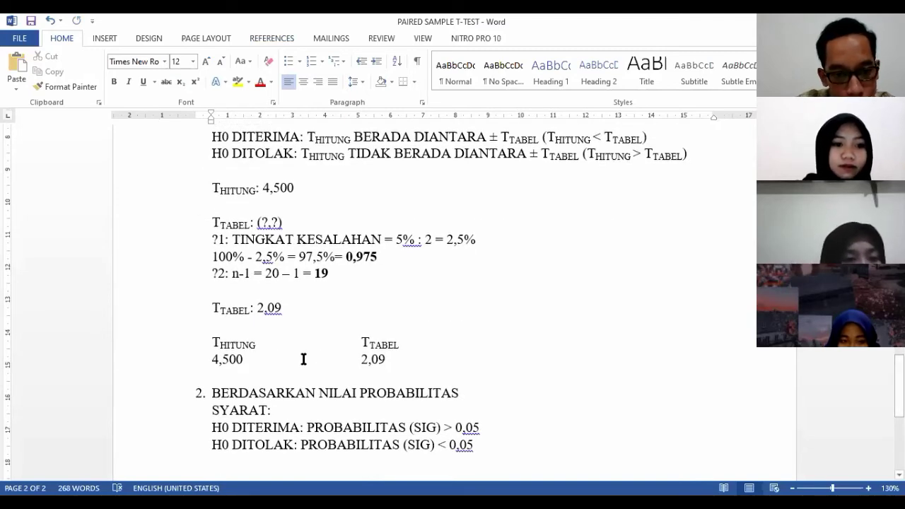
type(">")
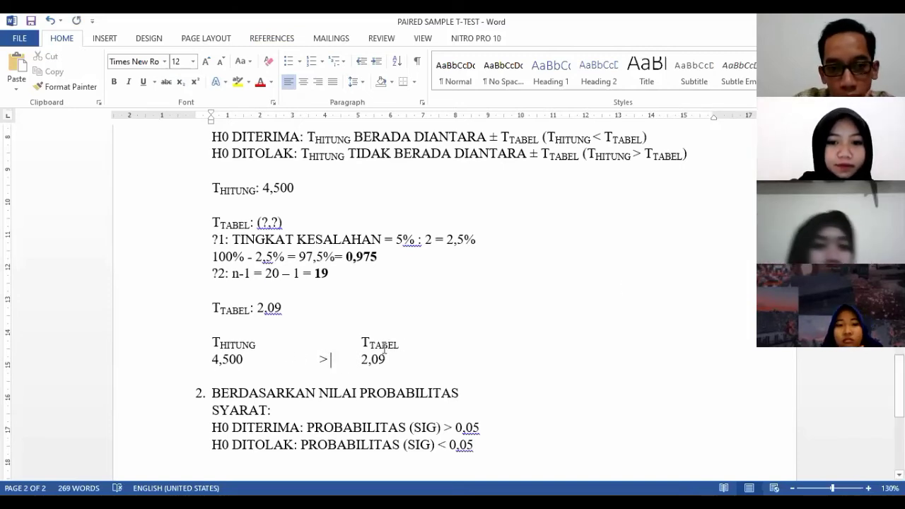
Add a right arrow and "H0 DITOLAK" after 2,09 on the comparison line.
left_click_drag(899, 373, 899, 366)
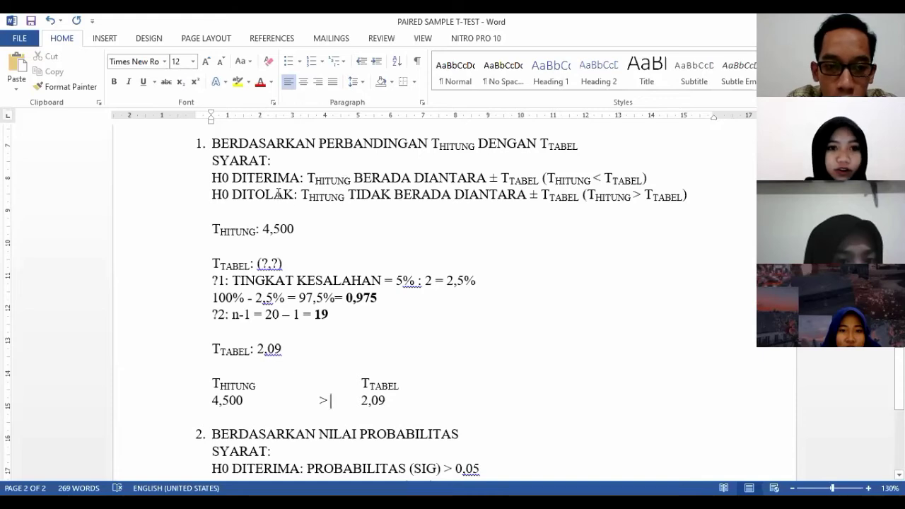
left_click(459, 400)
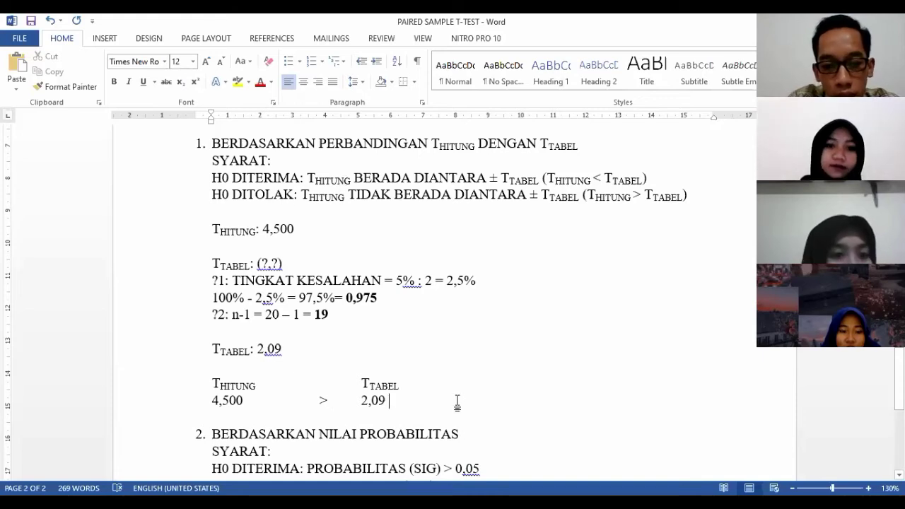
type("==")
type("> ")
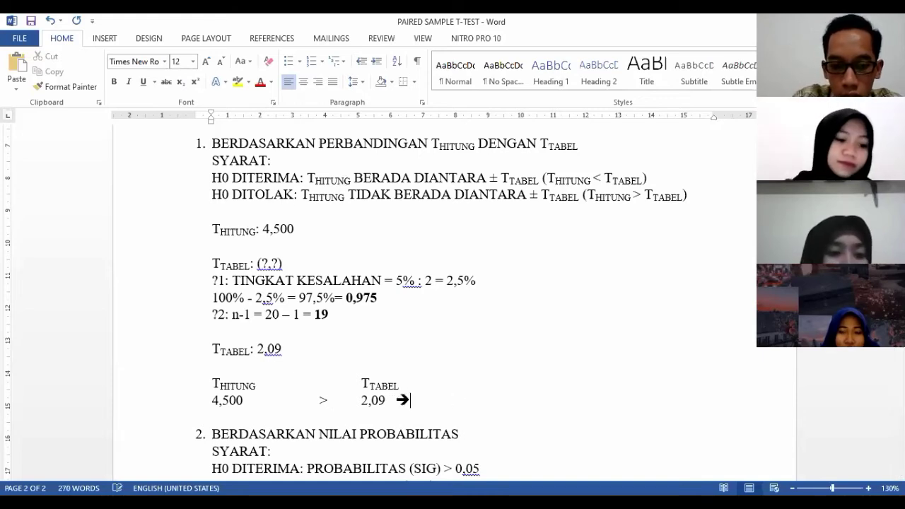
type("H0 D")
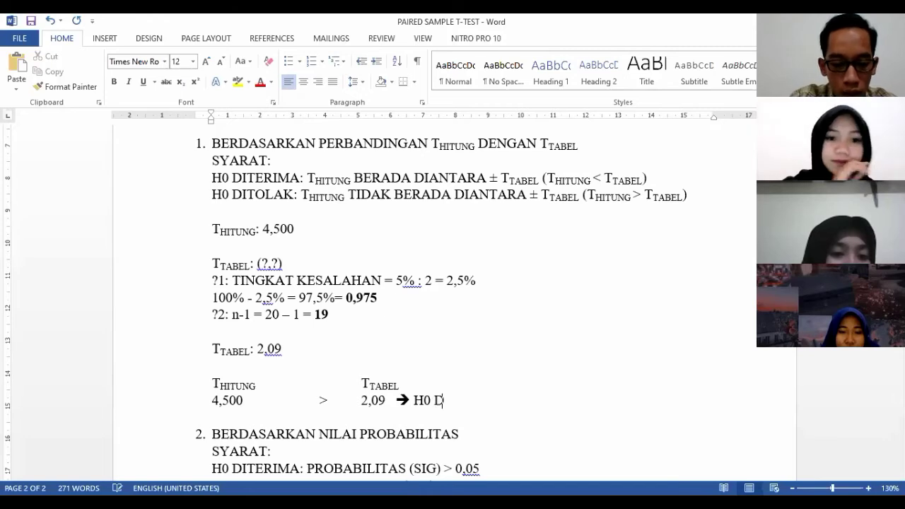
type("ITOLAK")
Add a bold "KESIMPULAN:" label on a new line below the t comparison, with regular text after it.
key("Return")
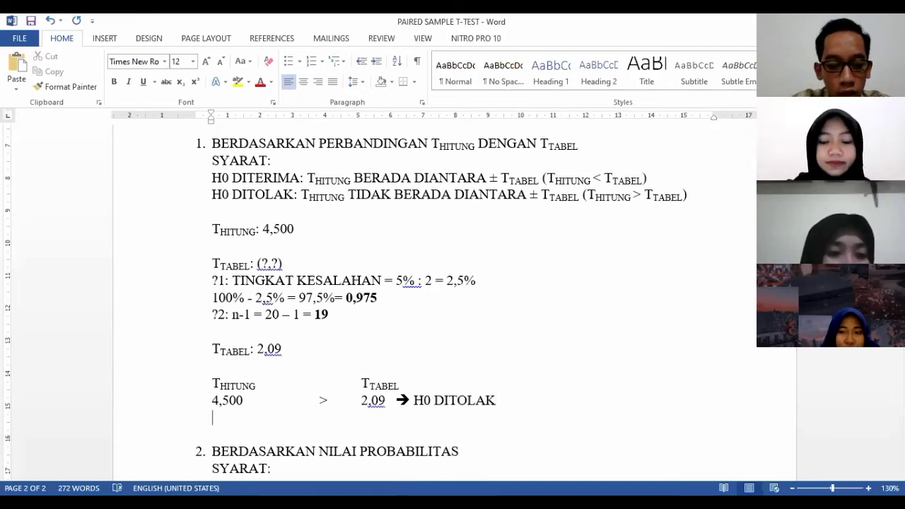
key("ctrl+b")
type("KESIM")
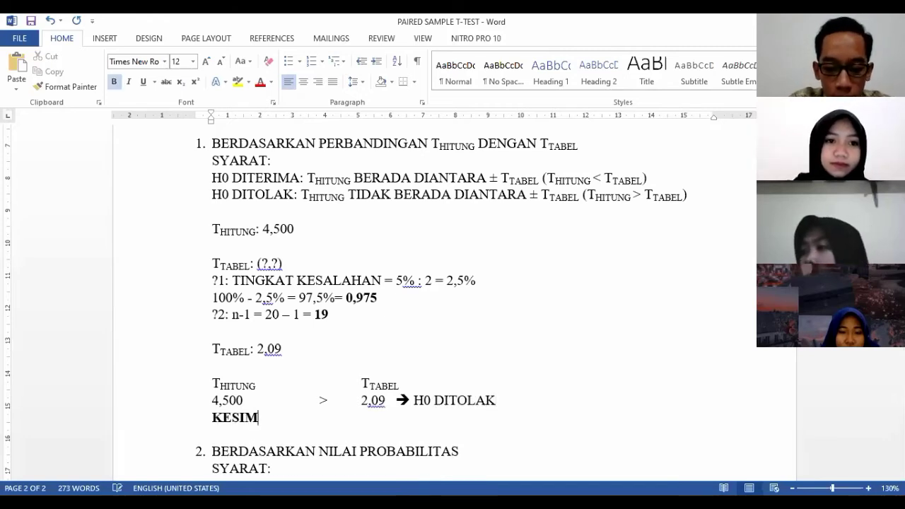
type("PULAN")
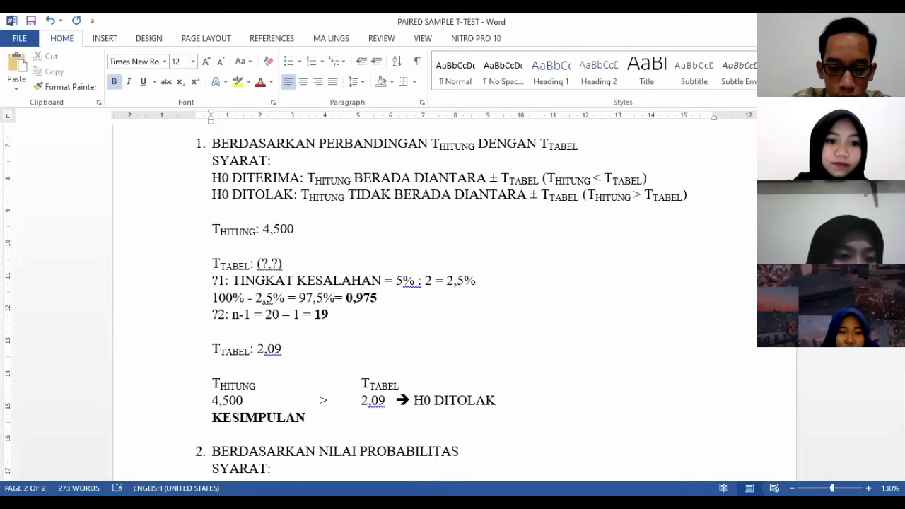
type(":")
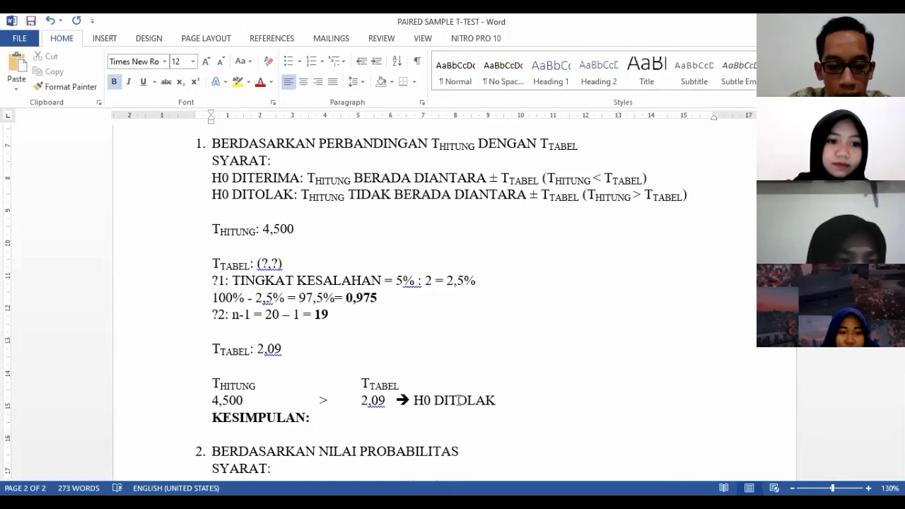
key("ctrl+b")
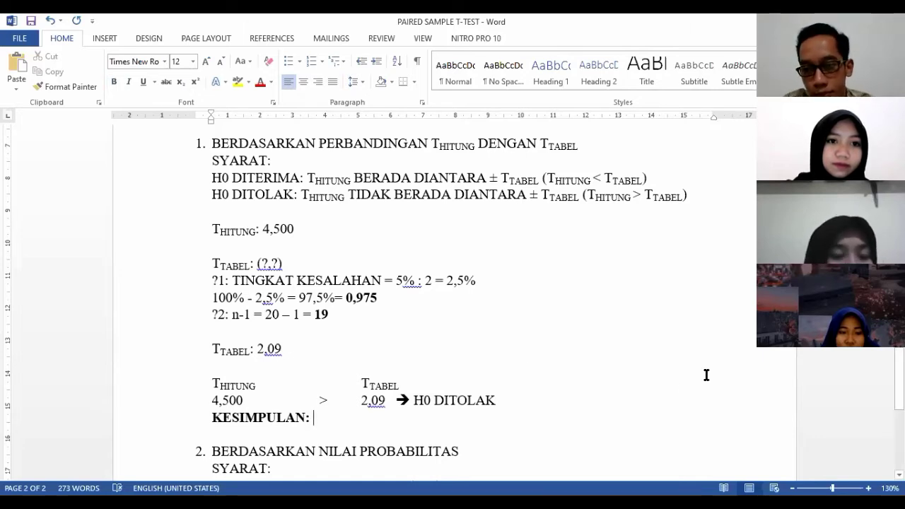
Copy the H1 hypothesis statement, without "H1=", and paste it after "KESIMPULAN:" in the first section.
left_click_drag(899, 402, 899, 380)
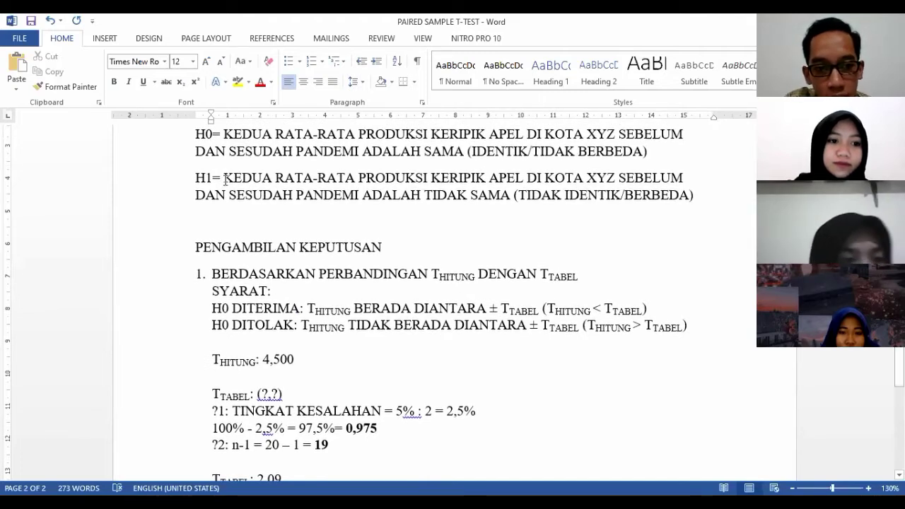
left_click_drag(224, 178, 694, 196)
key("ctrl+c")
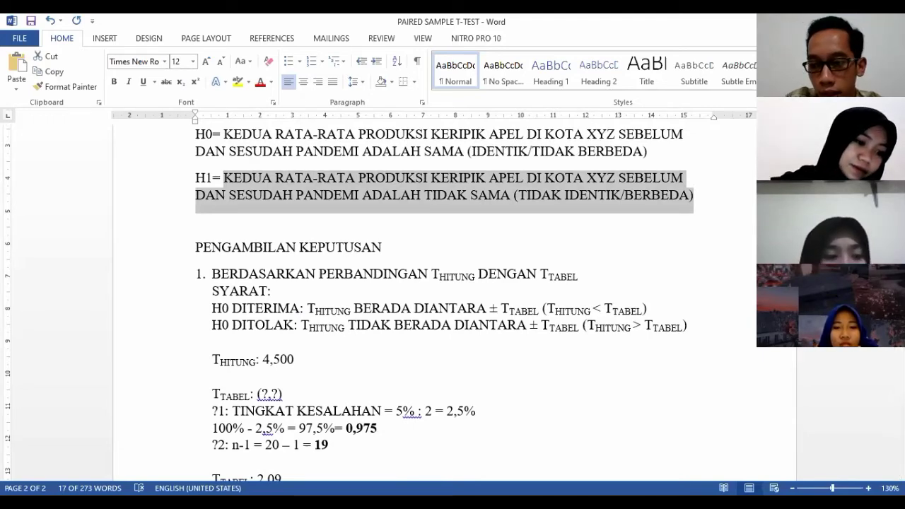
scroll(452, 304, "down", 5)
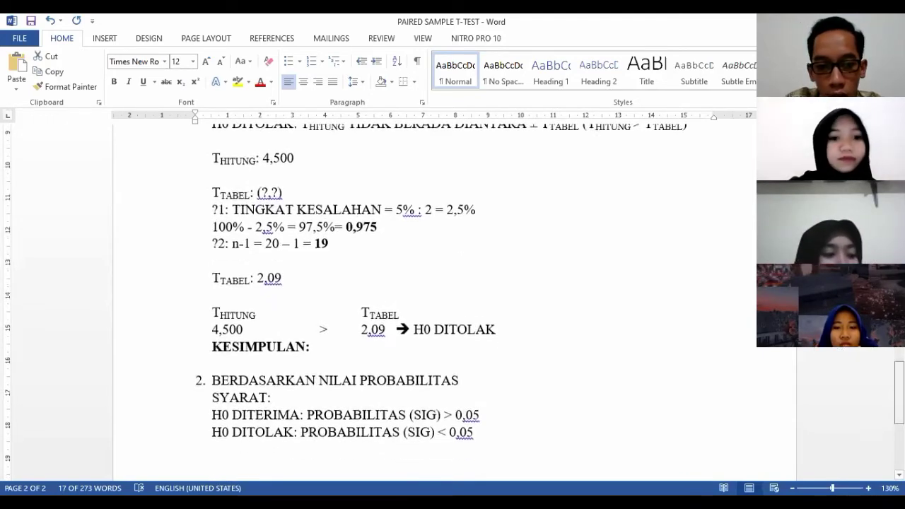
left_click(502, 343)
key("ctrl+v")
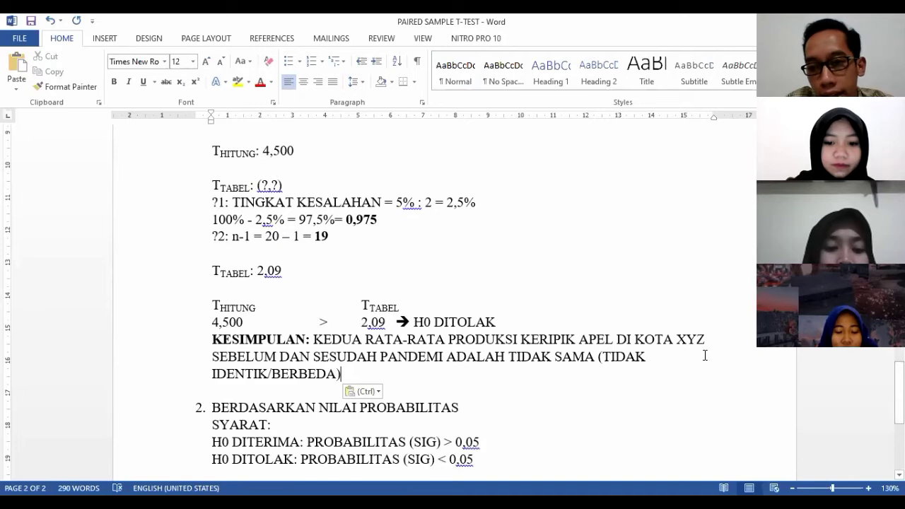
left_click_drag(899, 397, 900, 382)
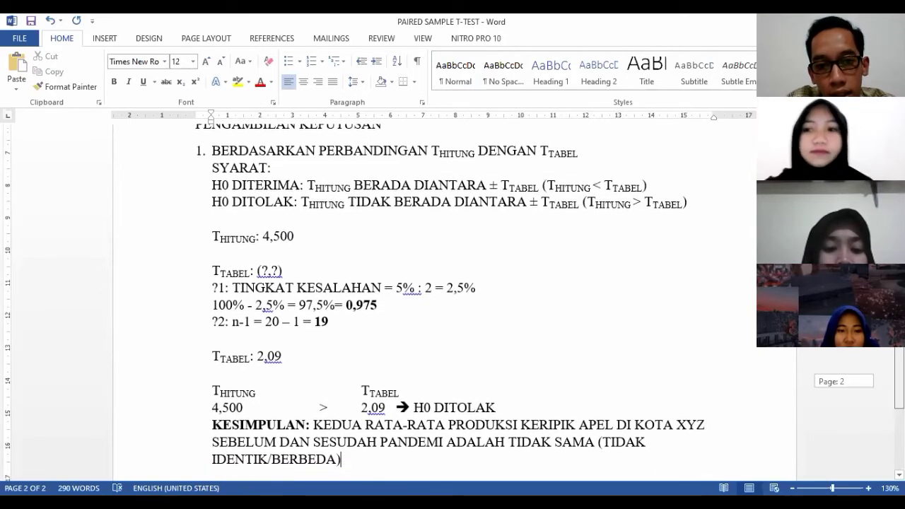
key("ctrl+v")
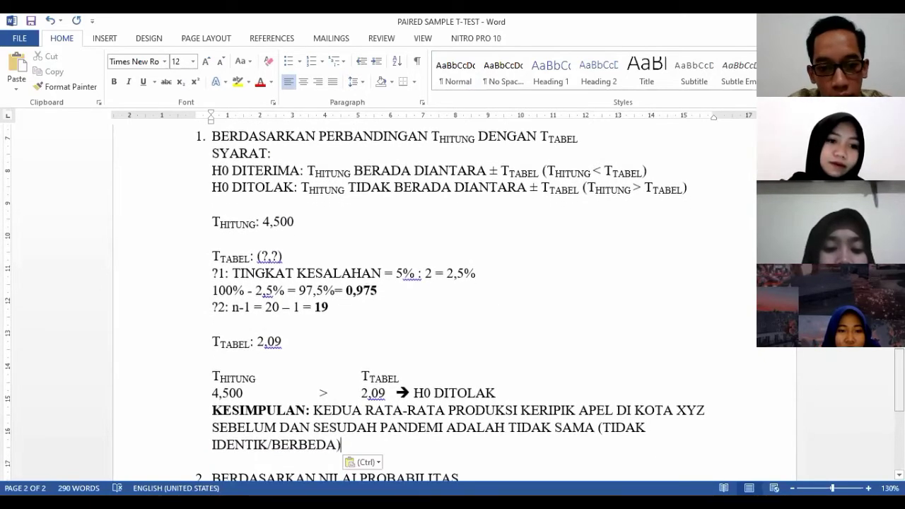
Leave a blank line below the probability criteria and enter "SIG: 0,000", checking the Paired Samples Test significance in the SPSS output.
left_click_drag(899, 380, 899, 425)
left_click(429, 339)
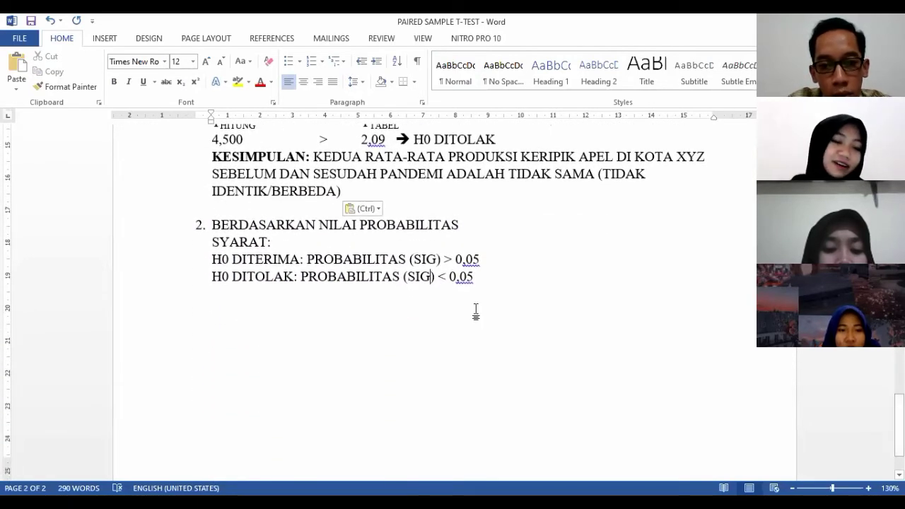
left_click(509, 284)
key("Return")
key("Return")
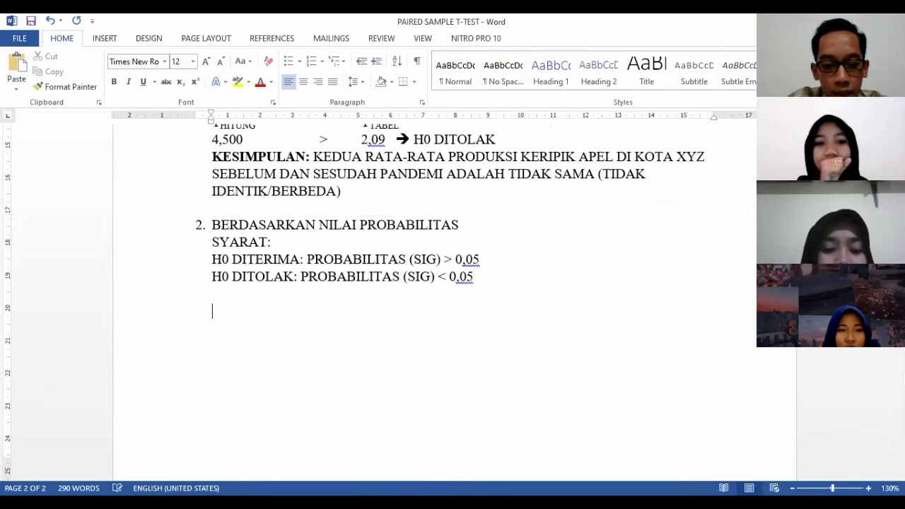
type("SIG:")
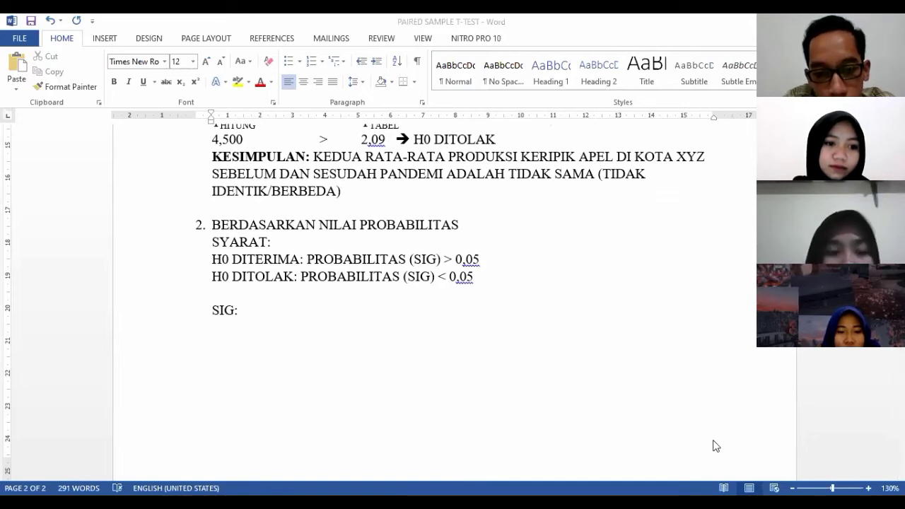
key("alt+Tab")
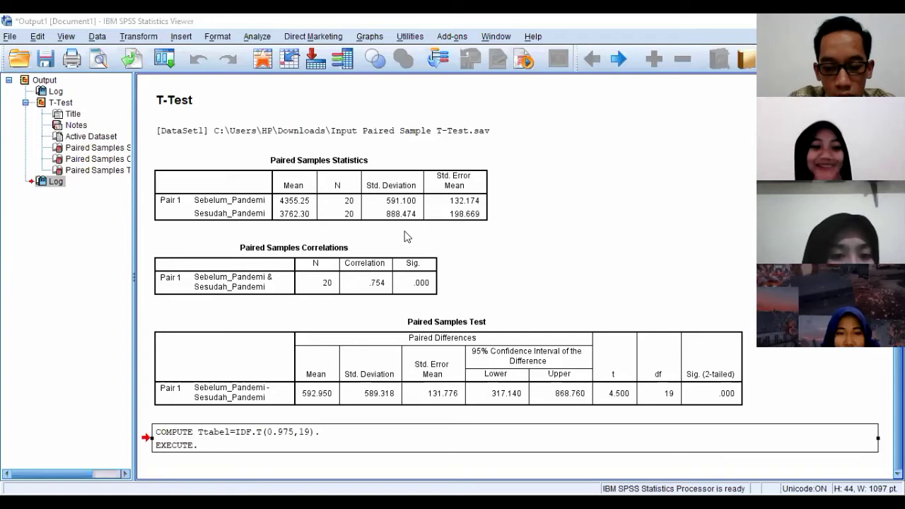
key("alt+Tab")
type("00")
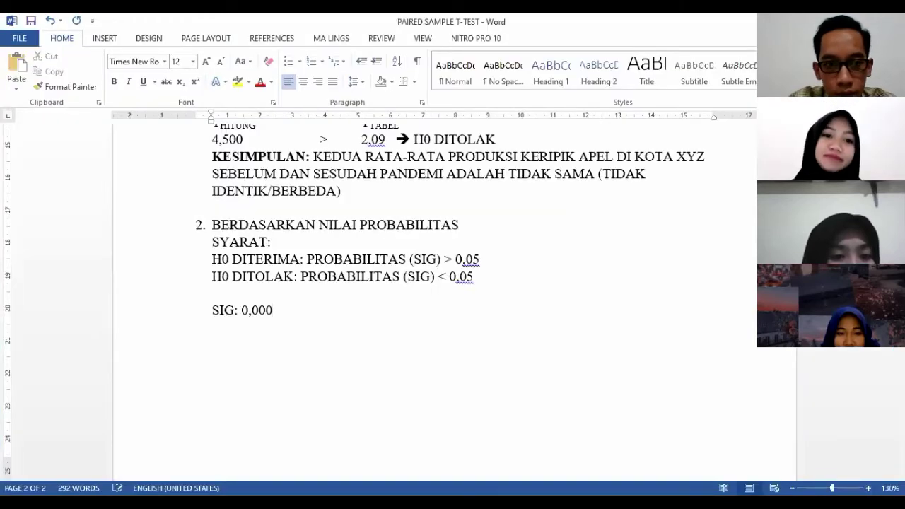
Below the SIG value, add side-by-side headings SIG and 0,05, with 0,000 and 0,05 on the line beneath.
key("Return")
type("SIG\t\t\t")
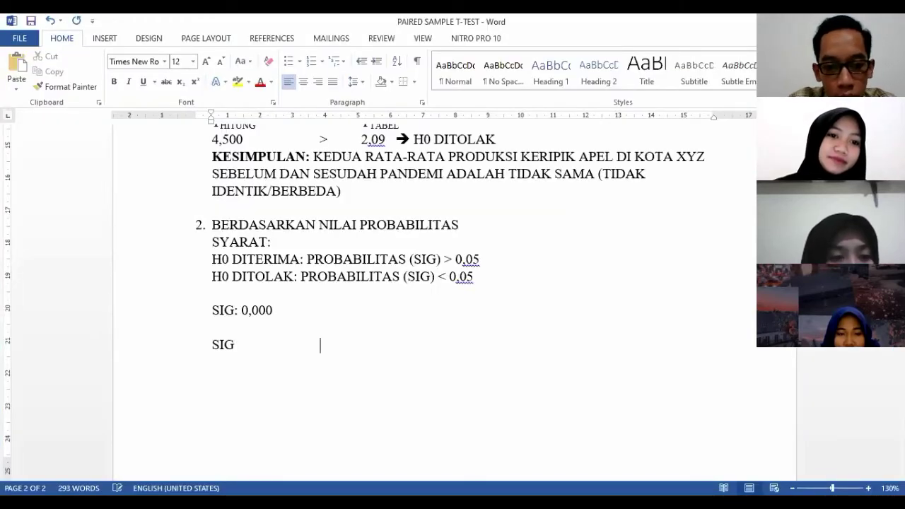
type("0")
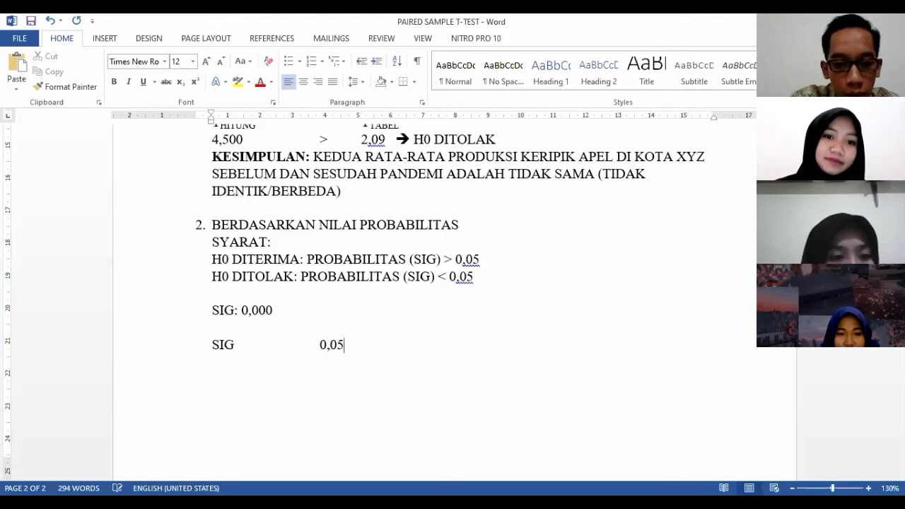
type(",05")
key("Return")
type("0,000")
key("Tab")
type("0,")
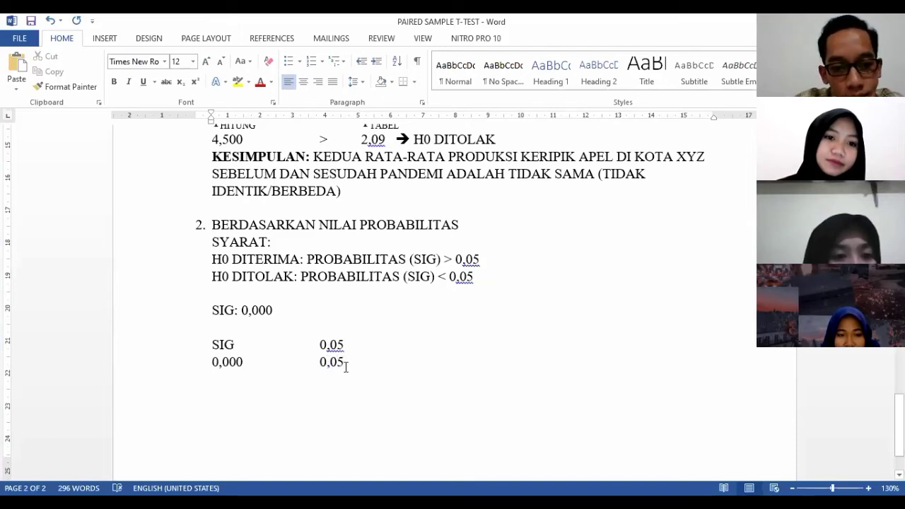
Insert "<" between 0,000 and 0,05, and add a right arrow with "H0 DITOLAK" after 0,05.
left_click(283, 362)
type("<")
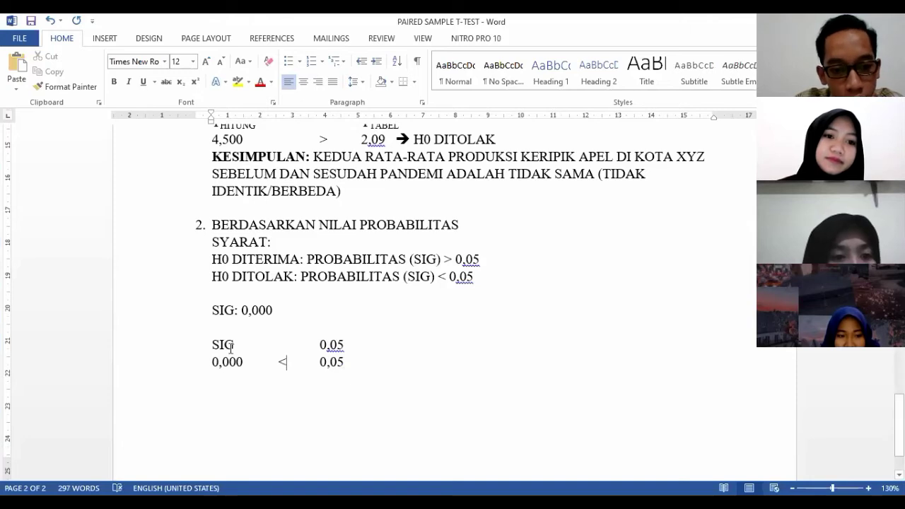
left_click(370, 362)
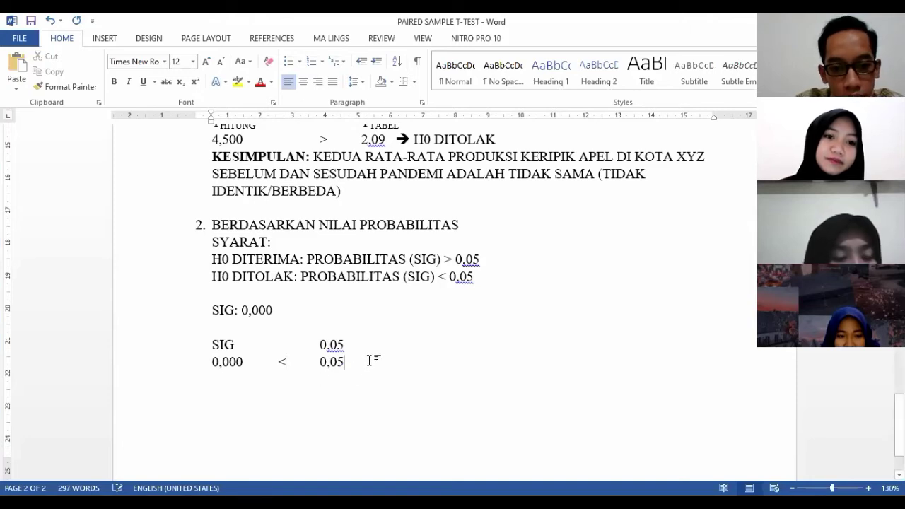
type("==> ")
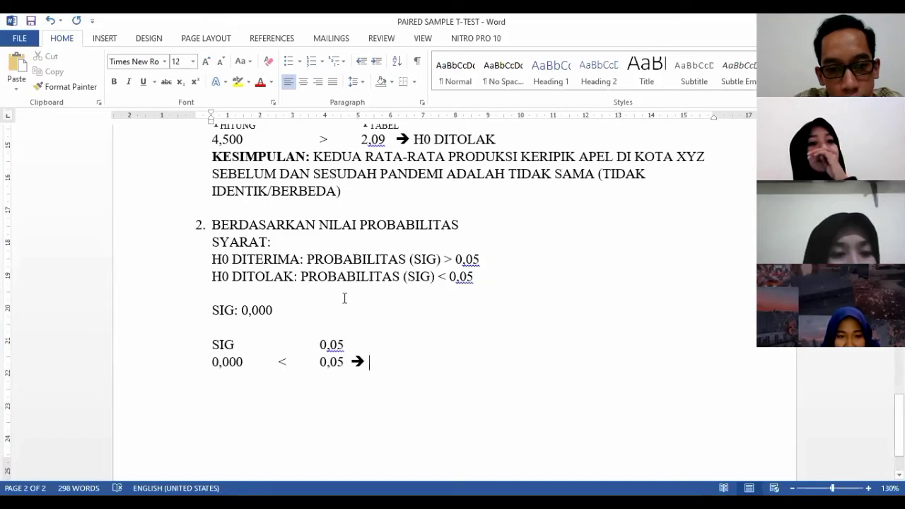
type("H0 ")
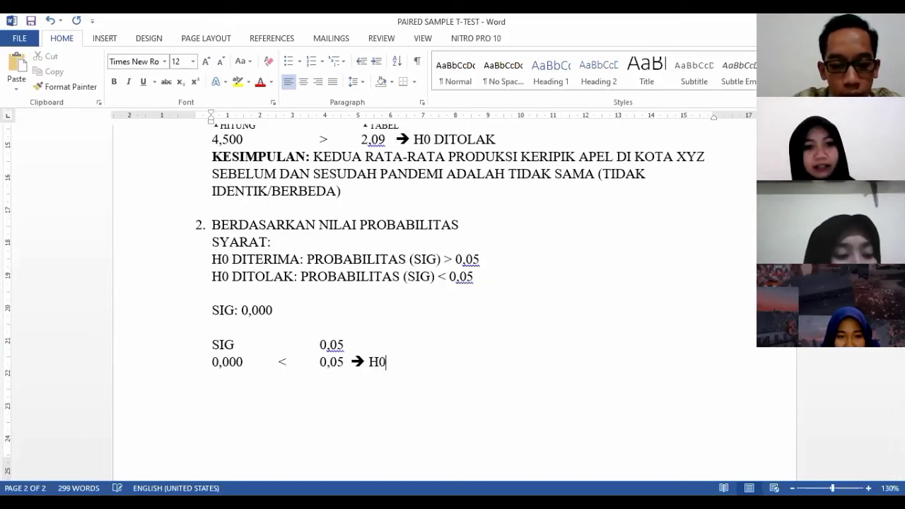
type("DITOLAK")
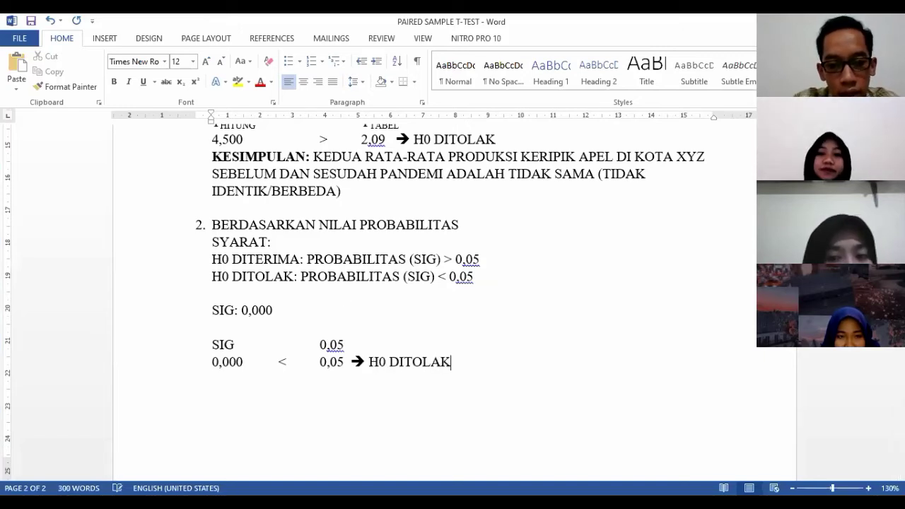
Add a bold "KESIMPULAN:" label on a new line below the SIG comparison, with regular text after it.
key("Return")
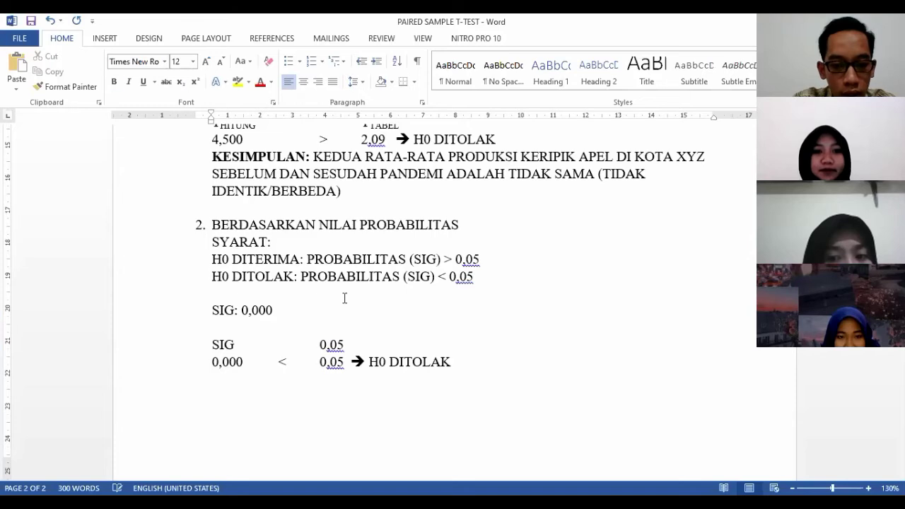
key("ctrl+b")
type("KESIMPULAN:")
key("ctrl+b")
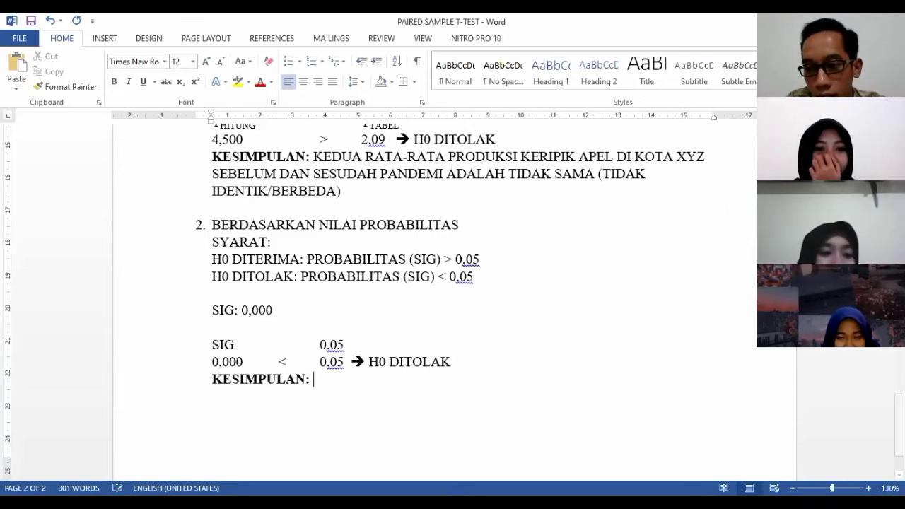
Copy the H1 hypothesis statement, without "H1=", and paste it after "KESIMPULAN:" in the probability section.
left_click_drag(899, 419, 899, 369)
scroll(234, 160, "up", 3)
left_click_drag(234, 160, 693, 190)
key("ctrl+c")
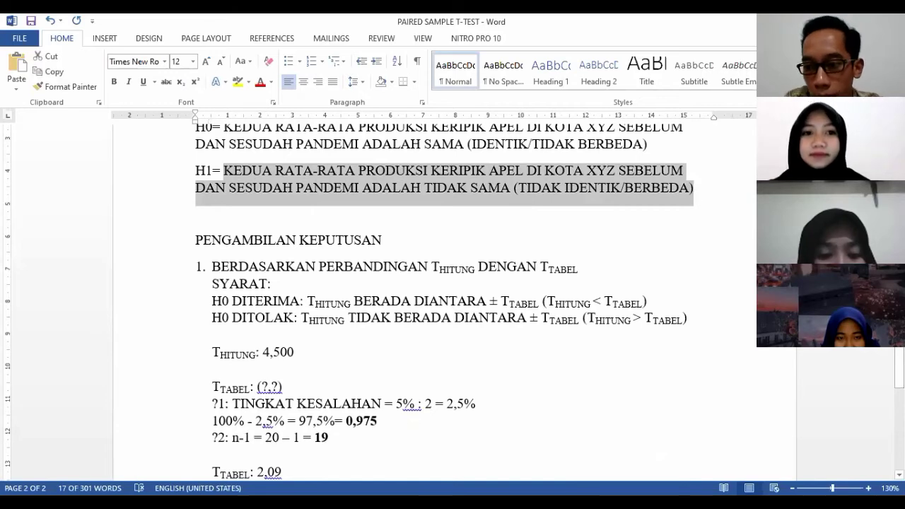
scroll(438, 297, "down", 8)
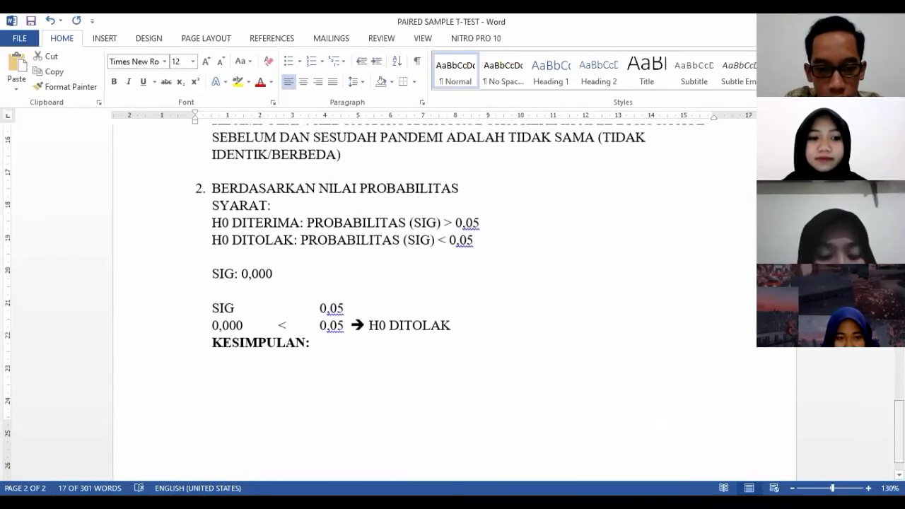
left_click(591, 333)
key("ctrl+v")
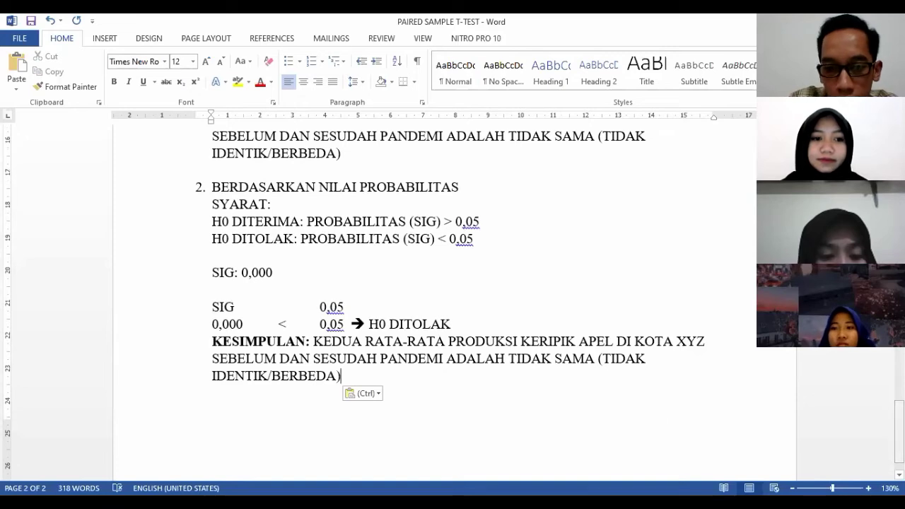
scroll(406, 225, "up", 2)
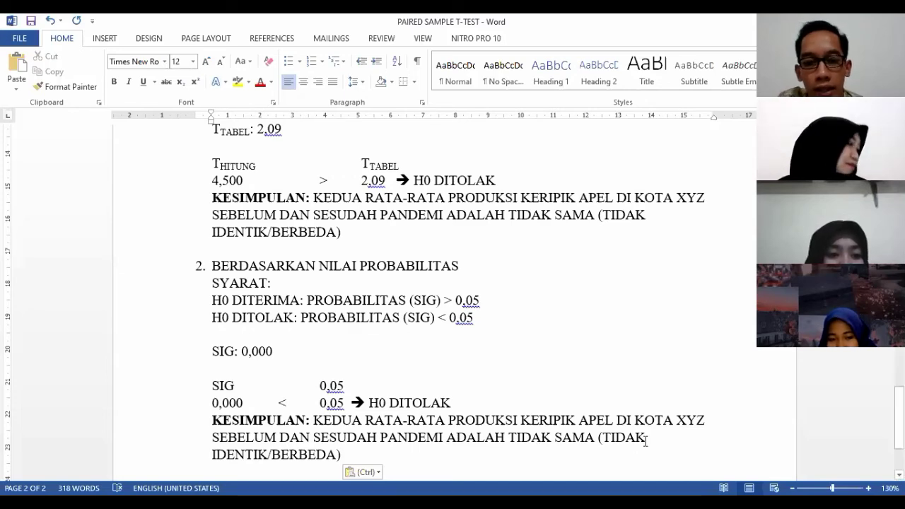
left_click_drag(899, 428, 899, 406)
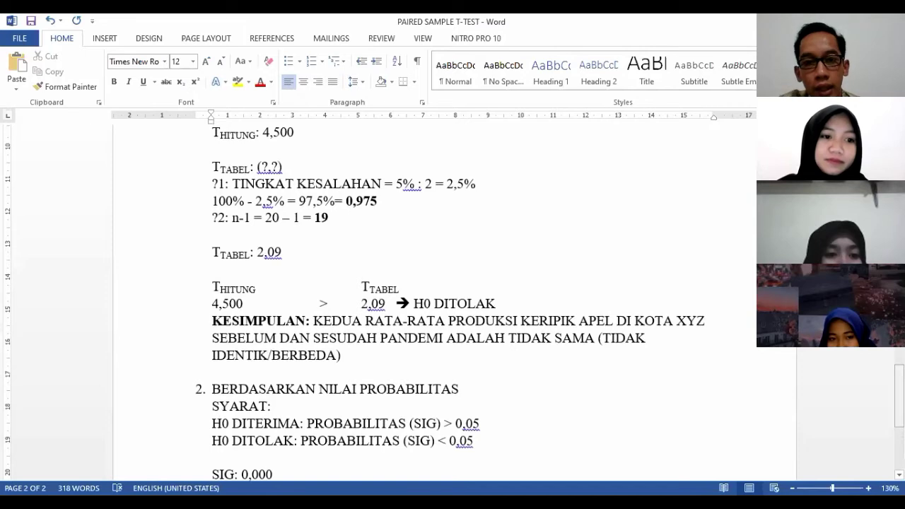